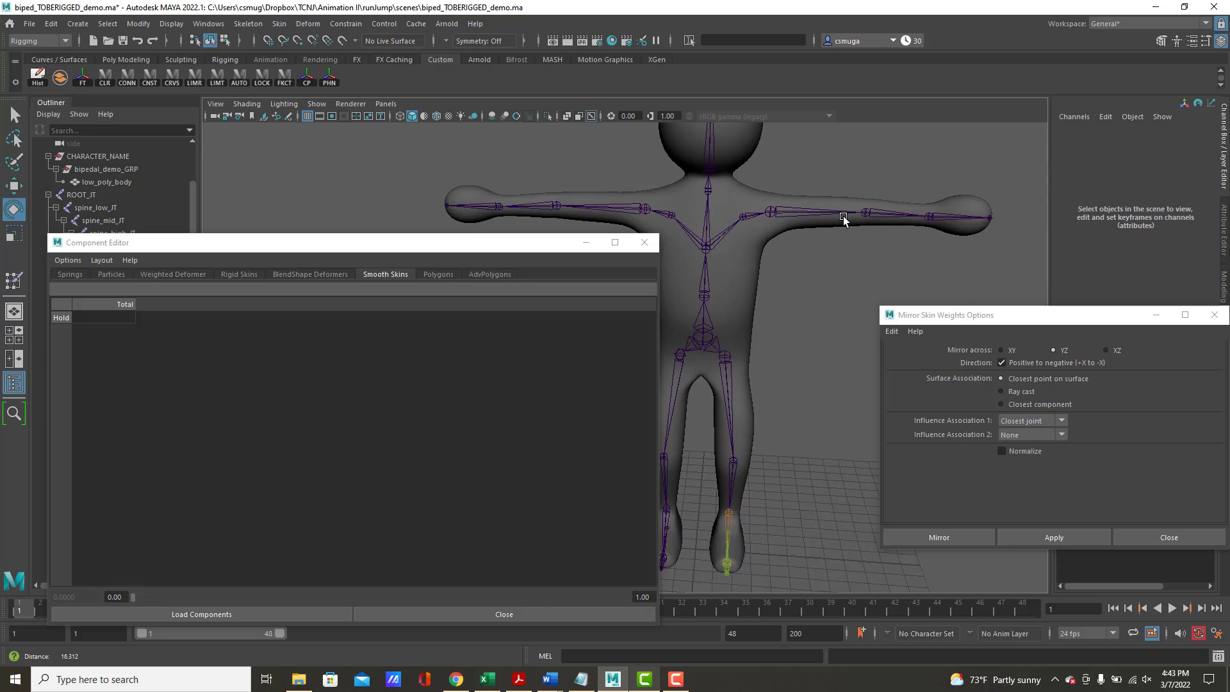
Set skeleton_layer to template display so its joints cannot be picked in the viewport
{"action": "middle_click_drag", "start_coordinate": [820, 206], "coordinate": [721, 245], "text": "alt"}
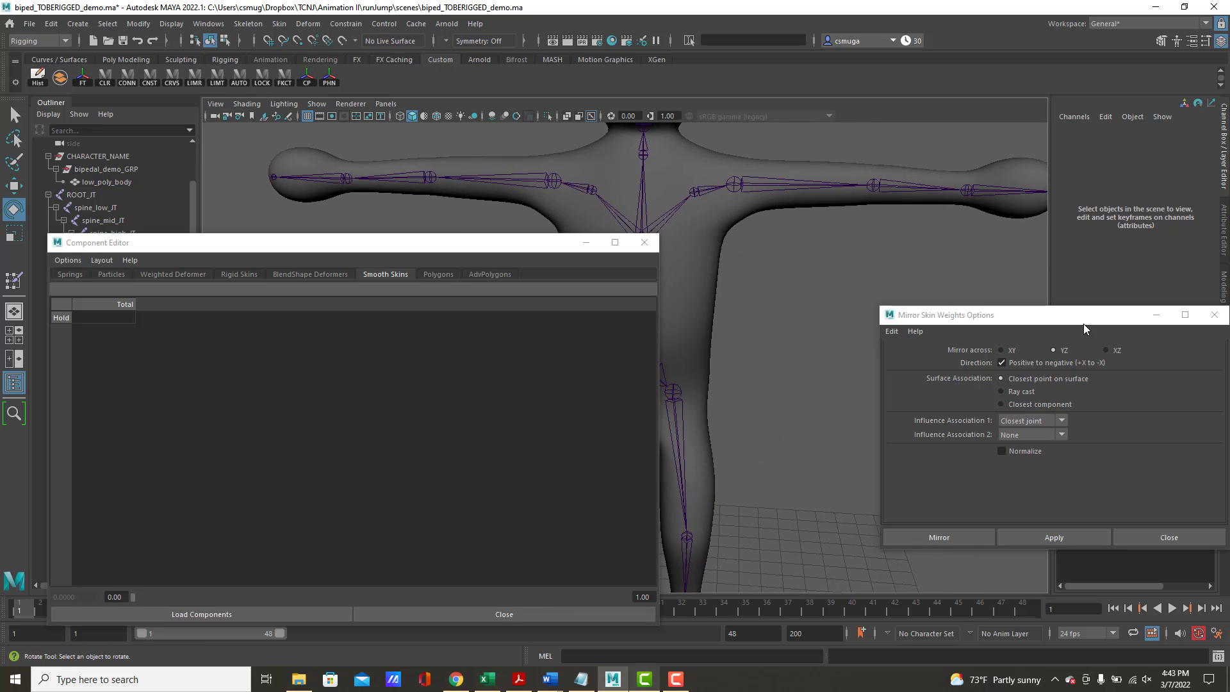
{"action": "left_click_drag", "start_coordinate": [1083, 323], "coordinate": [871, 314]}
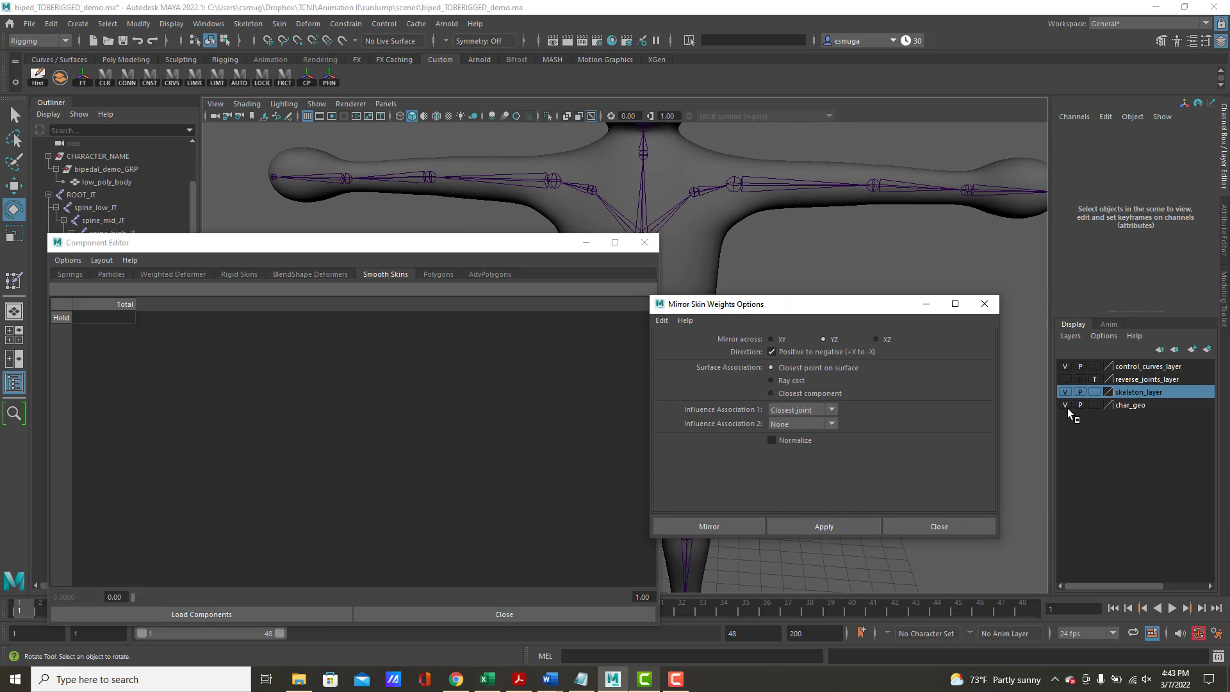
{"action": "left_click", "coordinate": [1097, 392]}
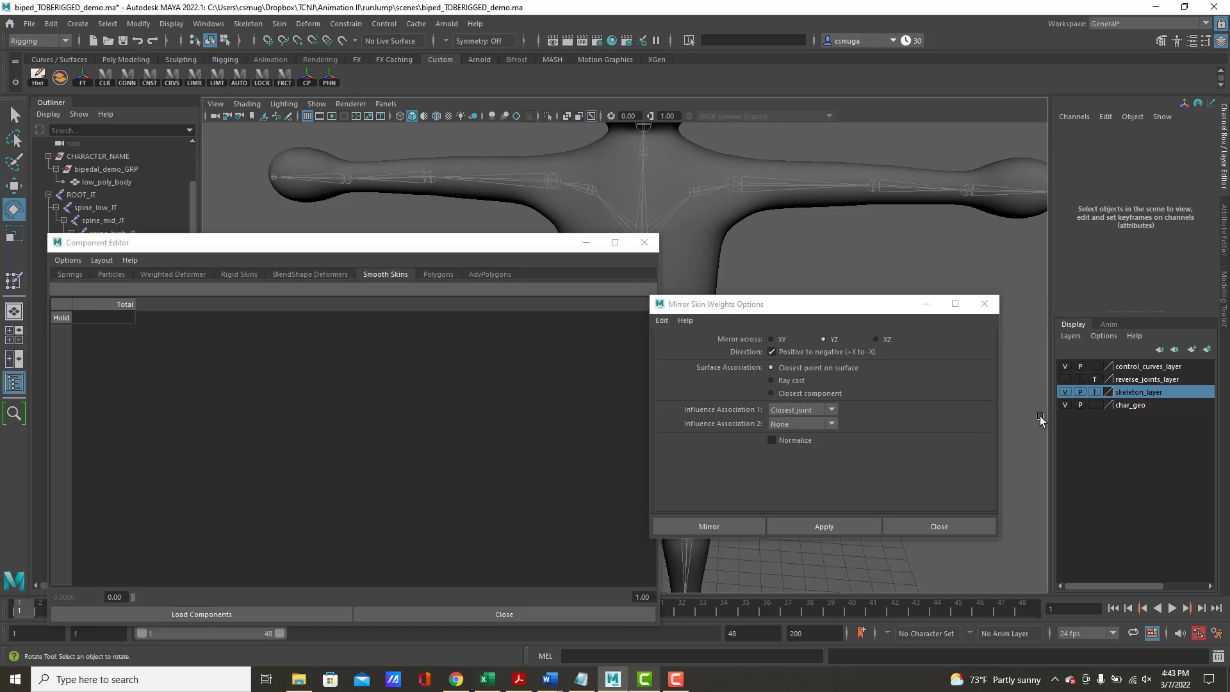
Select three edge loops around the left upper arm of low_poly_body and convert the selection to vertices
{"action": "left_click", "coordinate": [796, 206]}
{"action": "scroll", "coordinate": [794, 193], "scroll_direction": "up", "scroll_amount": 5}
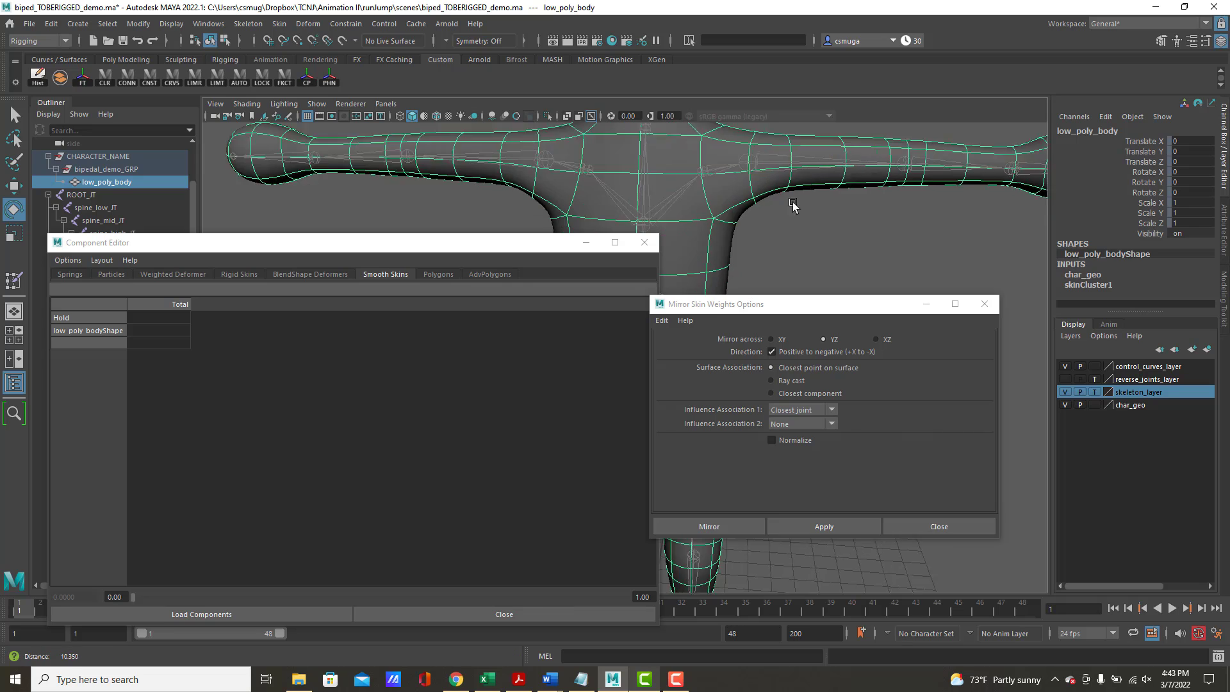
{"action": "left_click_drag", "start_coordinate": [771, 299], "coordinate": [783, 322]}
{"action": "right_click", "coordinate": [854, 164]}
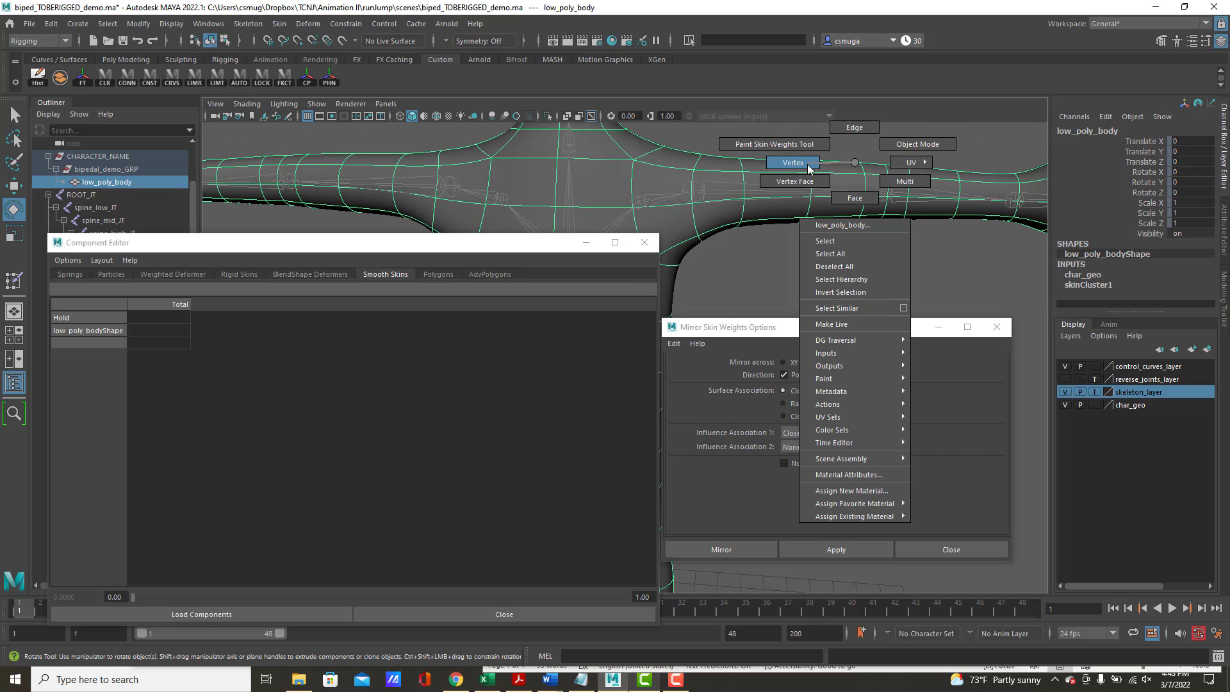
{"action": "left_click", "coordinate": [846, 129]}
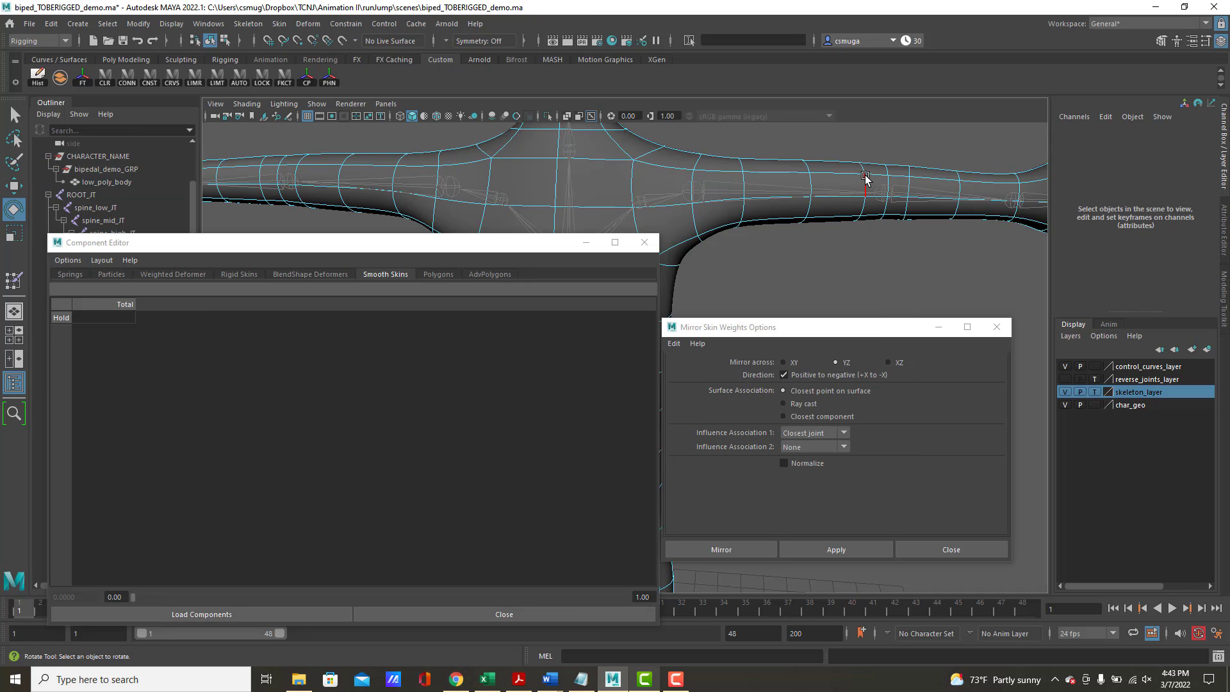
{"action": "double_click", "coordinate": [865, 177]}
{"action": "key", "text": "q"}
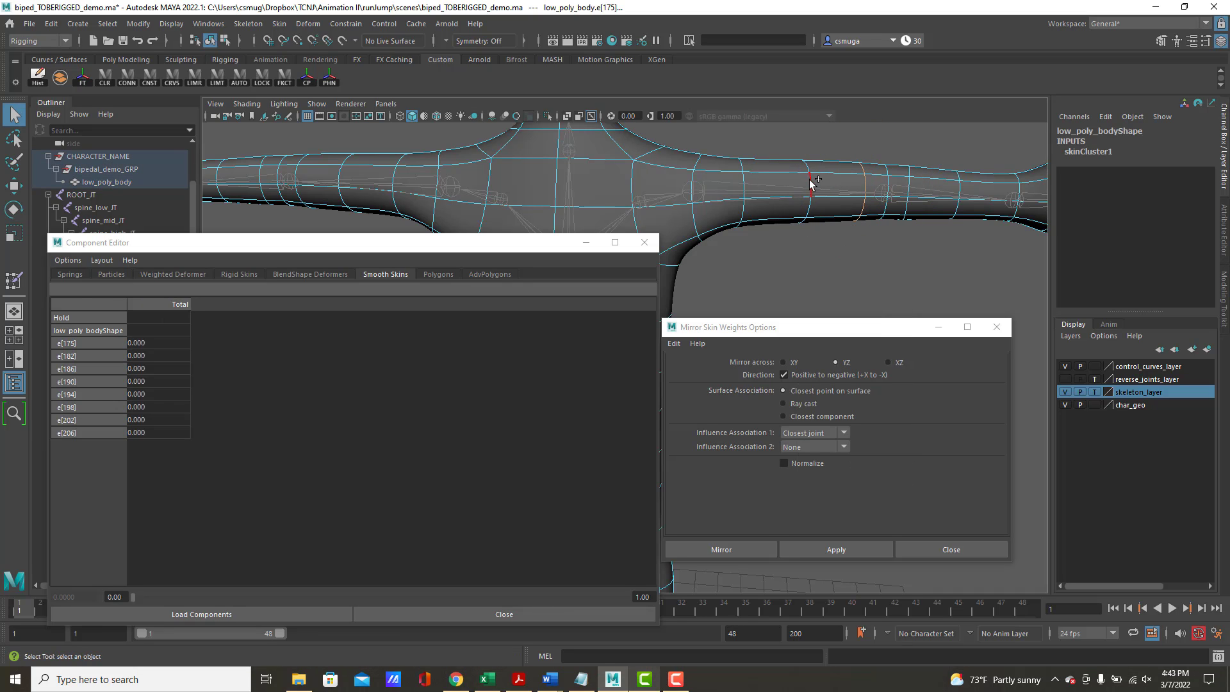
{"action": "double_click", "coordinate": [811, 185], "text": "shift"}
{"action": "double_click", "coordinate": [744, 174], "text": "shift"}
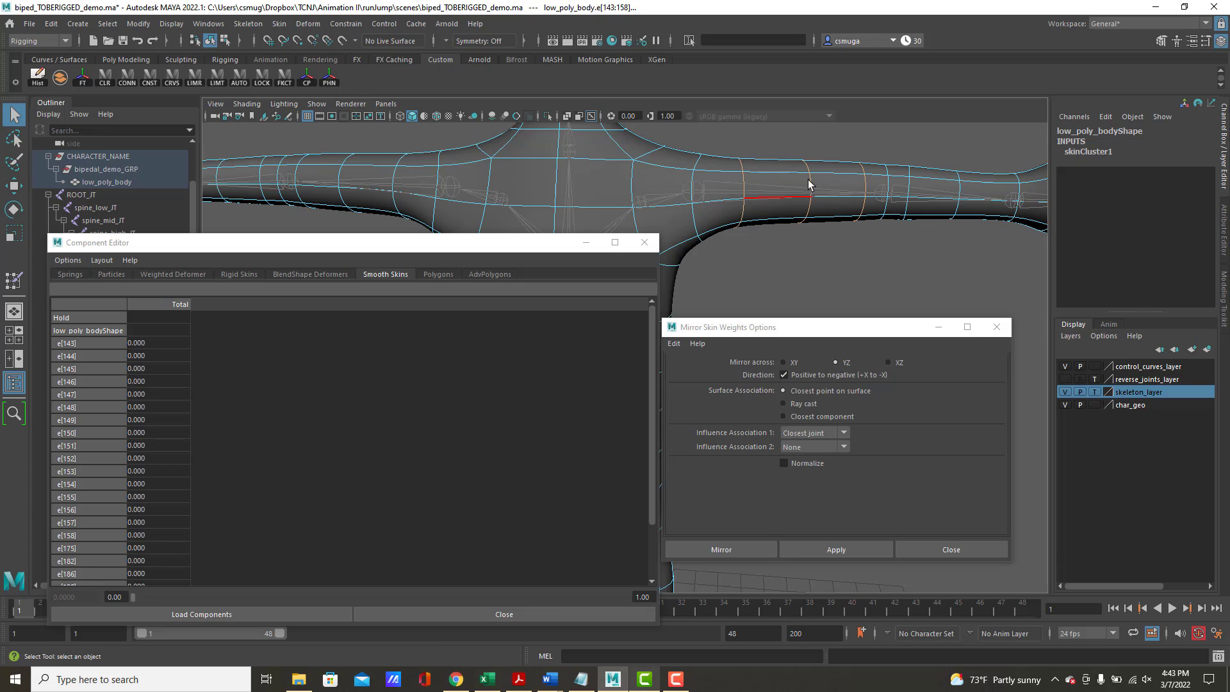
{"action": "right_click", "coordinate": [783, 181], "text": "shift"}
{"action": "right_click_drag", "start_coordinate": [783, 181], "coordinate": [653, 180], "text": "ctrl"}
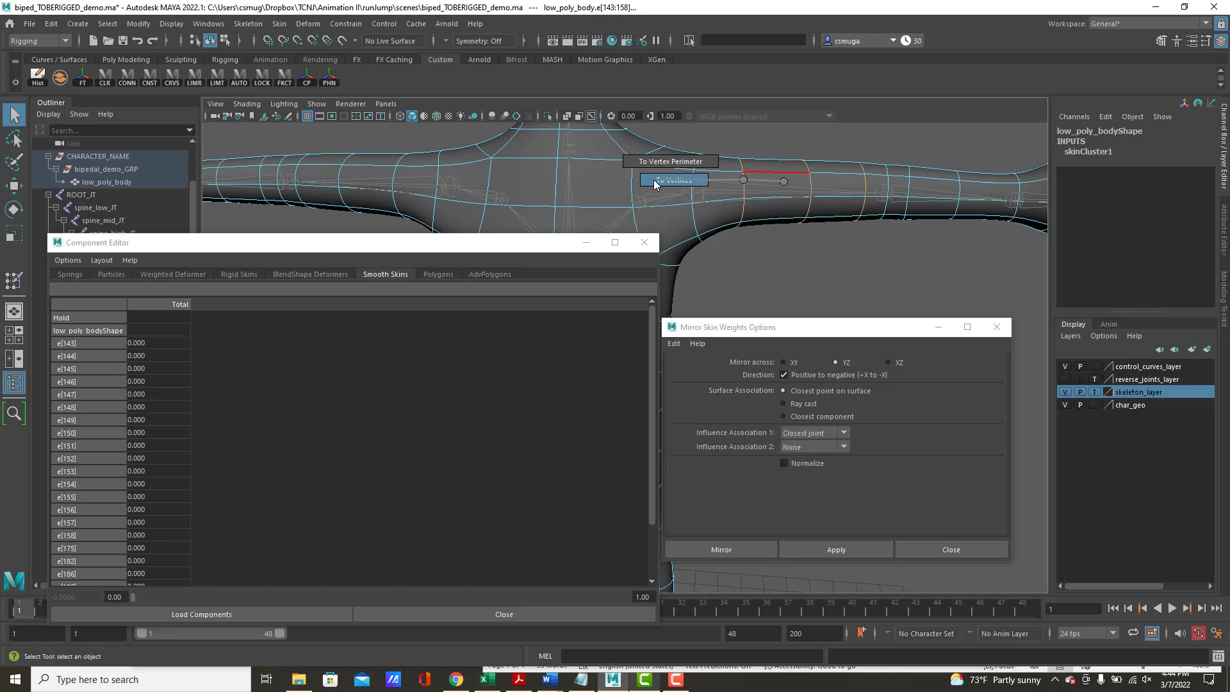
Set the LF_shoulder_JT smooth skin weight to 1 for all the selected upper-arm vertices
{"action": "left_click_drag", "start_coordinate": [398, 248], "coordinate": [408, 106]}
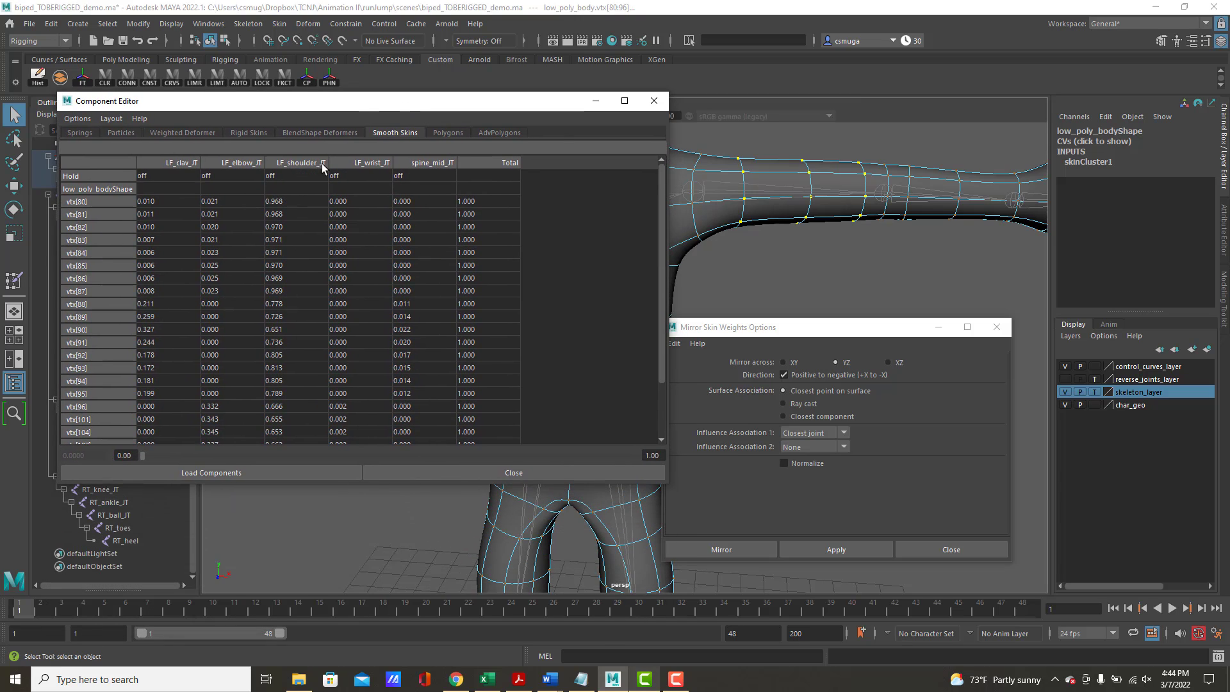
{"action": "left_click_drag", "start_coordinate": [291, 203], "coordinate": [238, 536]}
{"action": "left_click_drag", "start_coordinate": [284, 448], "coordinate": [287, 548]}
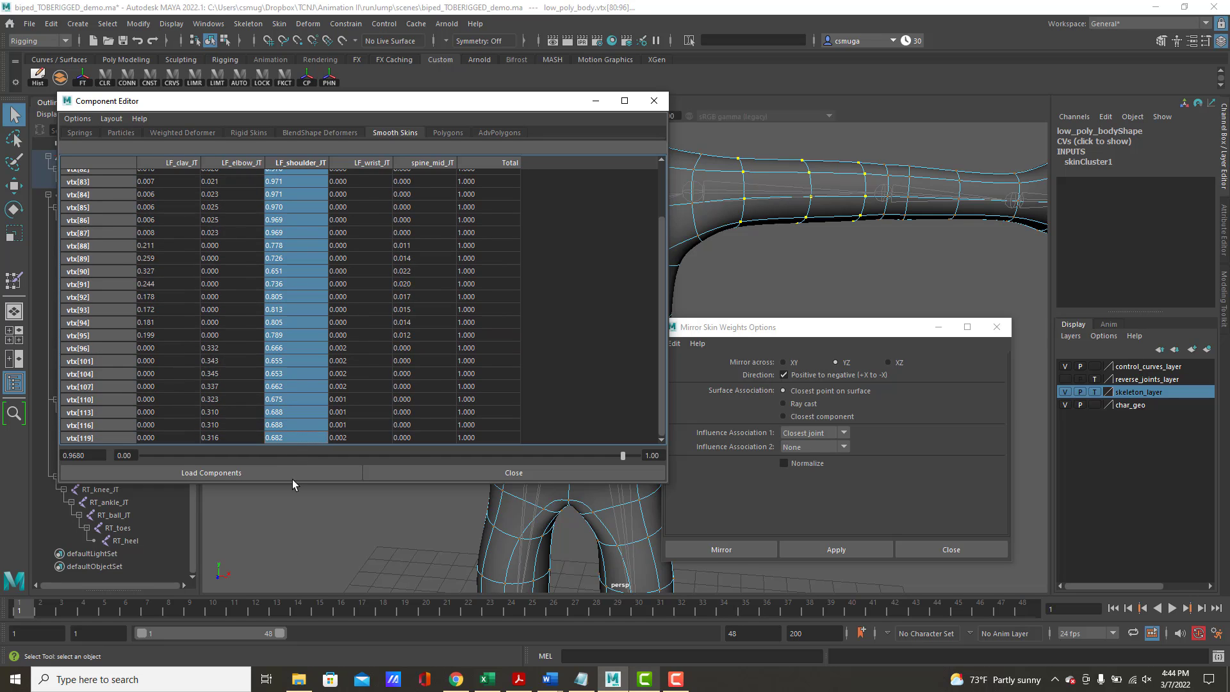
{"action": "left_click_drag", "start_coordinate": [286, 436], "coordinate": [286, 437]}
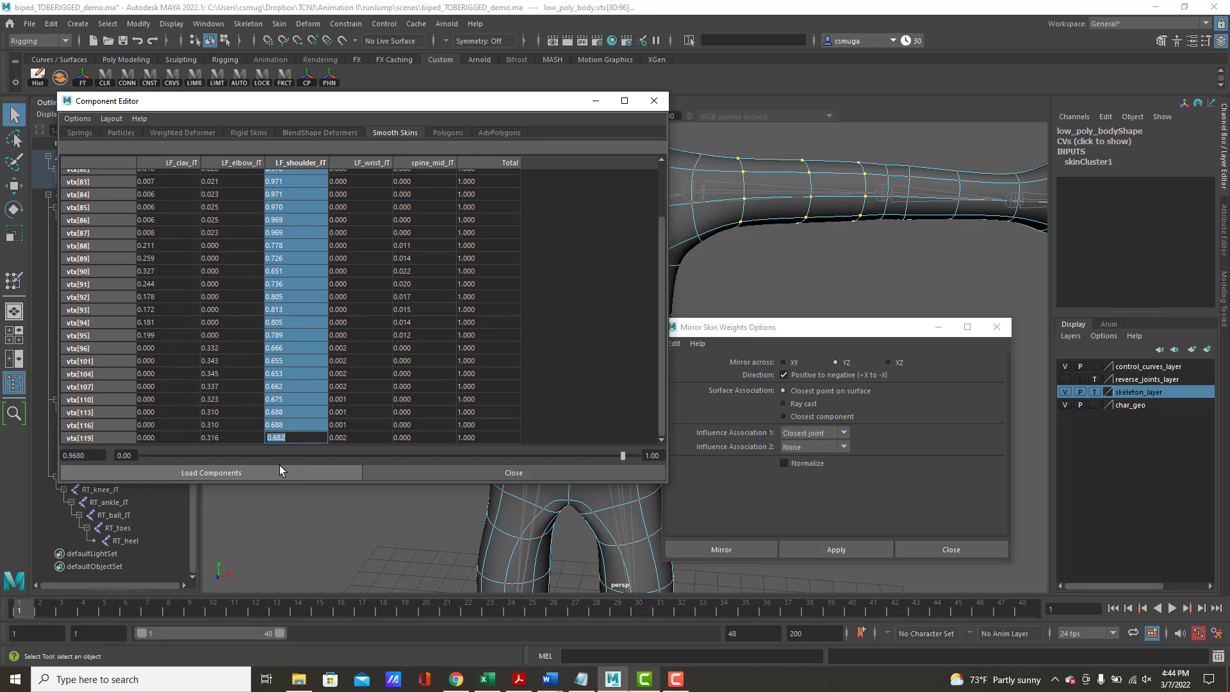
{"action": "type", "text": "1"}
{"action": "key", "text": "Return"}
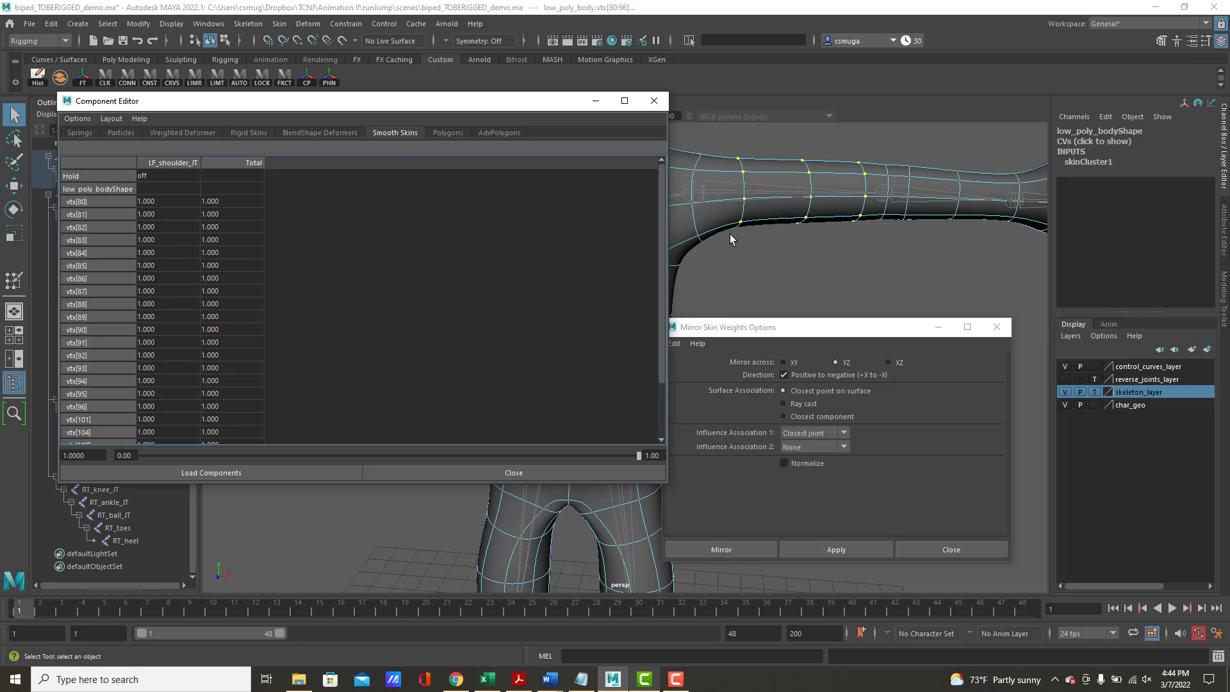
Select the mid-forearm edge loop and the one just past the left elbow, and convert them to vertices
{"action": "right_click_drag", "start_coordinate": [916, 251], "coordinate": [872, 241], "text": "alt"}
{"action": "middle_click_drag", "start_coordinate": [875, 240], "coordinate": [824, 299], "text": "alt"}
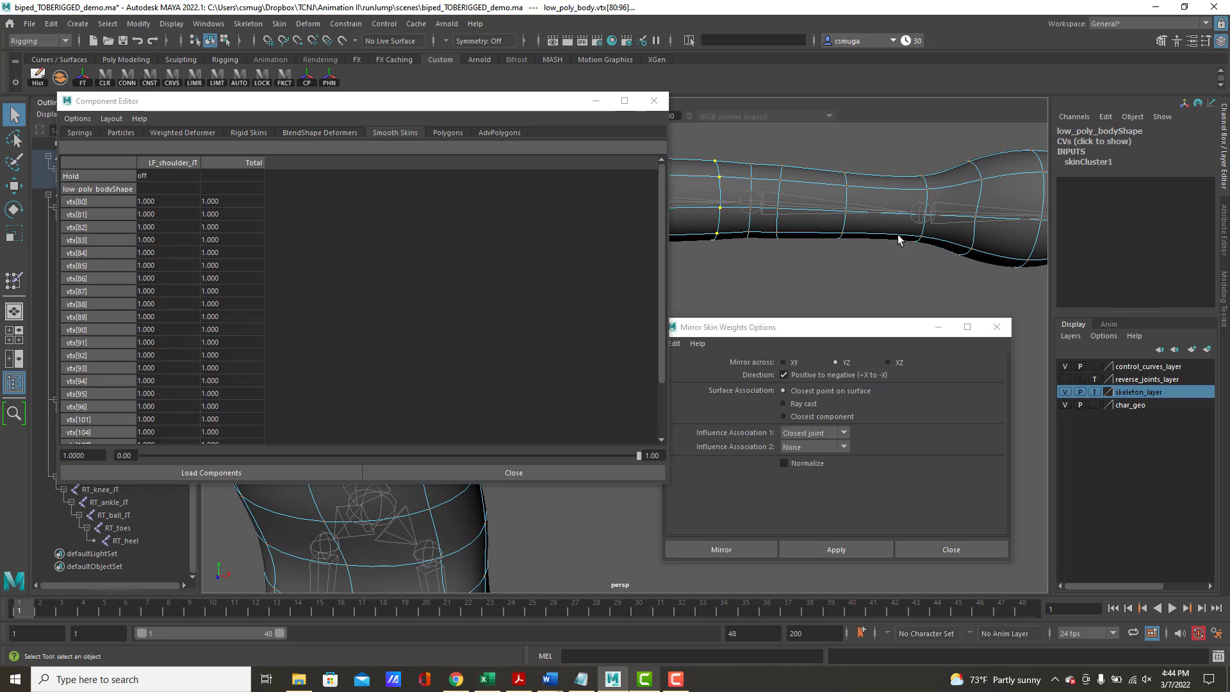
{"action": "right_click_drag", "start_coordinate": [859, 196], "coordinate": [857, 160]}
{"action": "left_click", "coordinate": [848, 194]}
{"action": "double_click", "coordinate": [847, 194]}
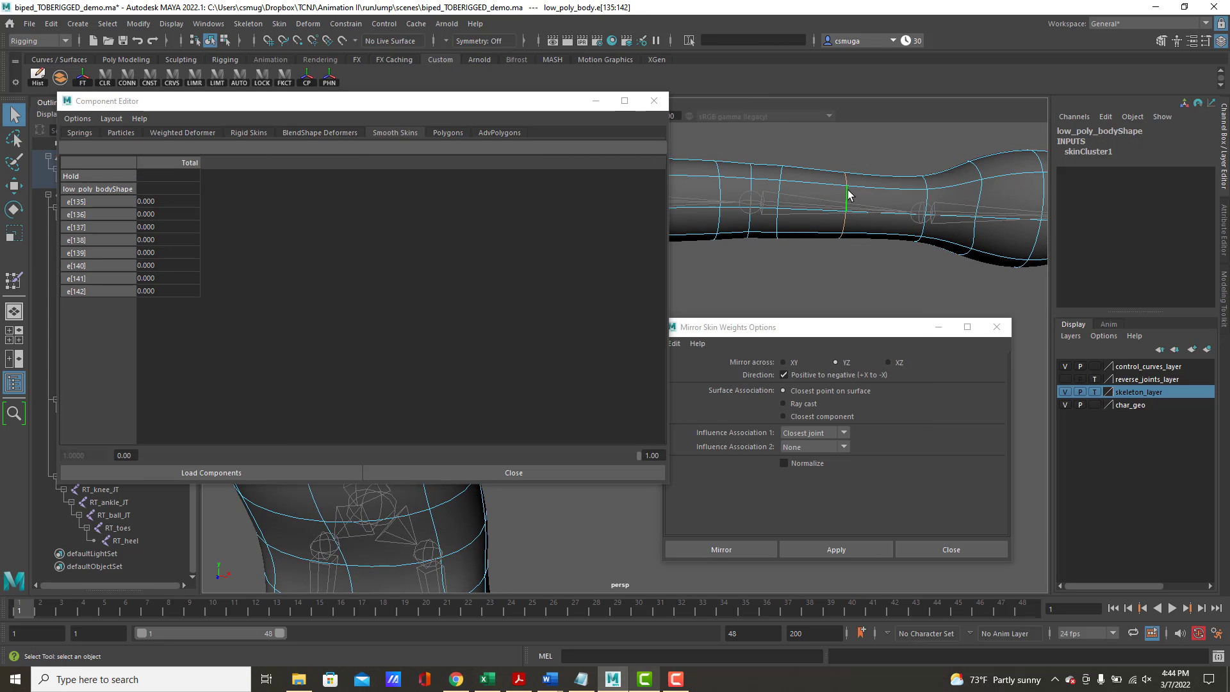
{"action": "double_click", "coordinate": [781, 190], "text": "shift"}
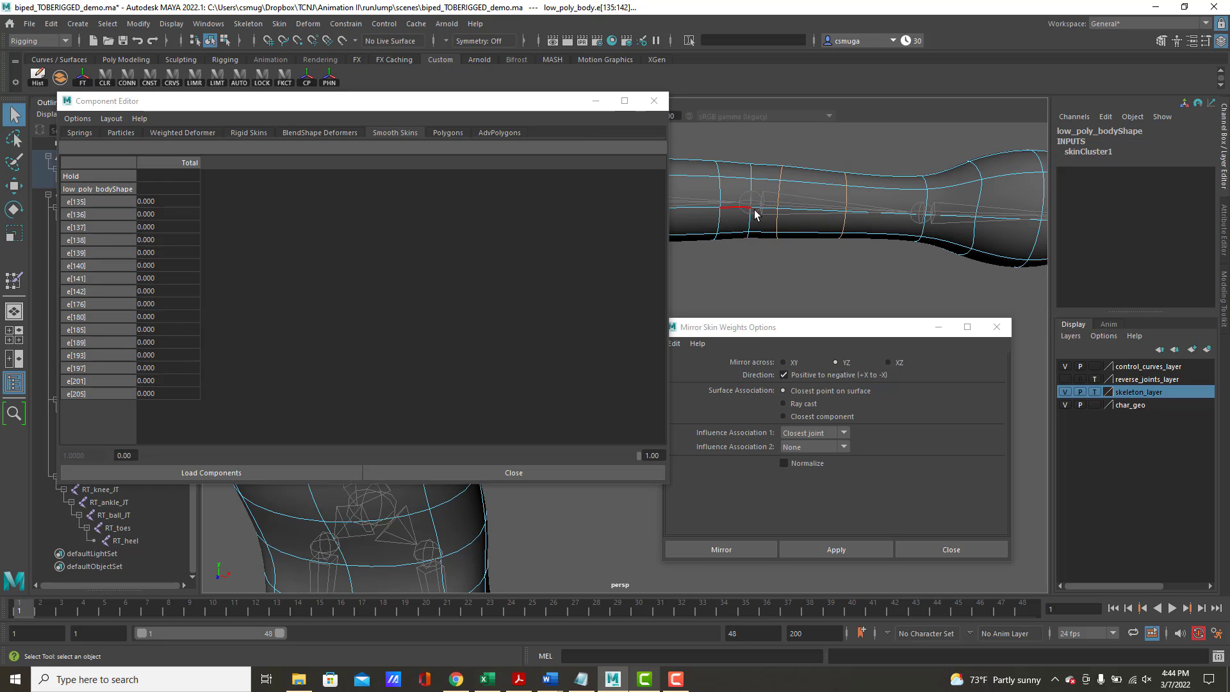
{"action": "right_click", "coordinate": [871, 192], "text": "shift"}
{"action": "right_click_drag", "start_coordinate": [871, 196], "coordinate": [725, 186], "text": "shift"}
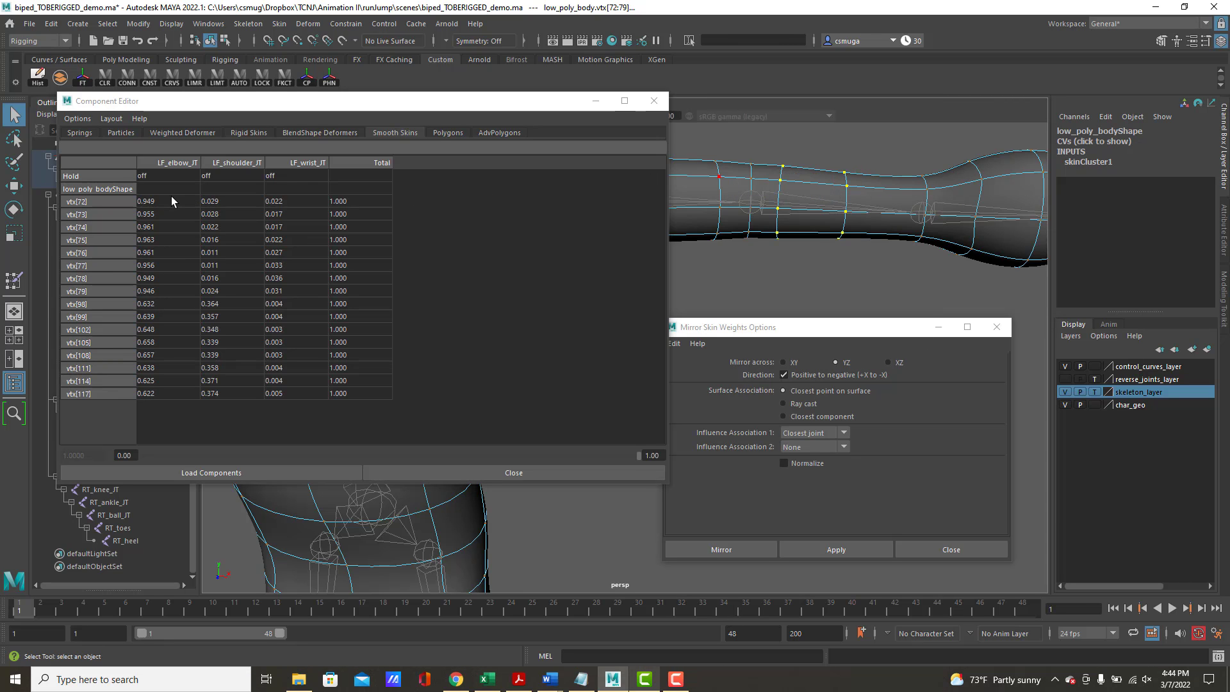
Set the LF_elbow_JT smooth skin weight to 1 for all the selected forearm vertices
{"action": "left_click_drag", "start_coordinate": [171, 196], "coordinate": [157, 422]}
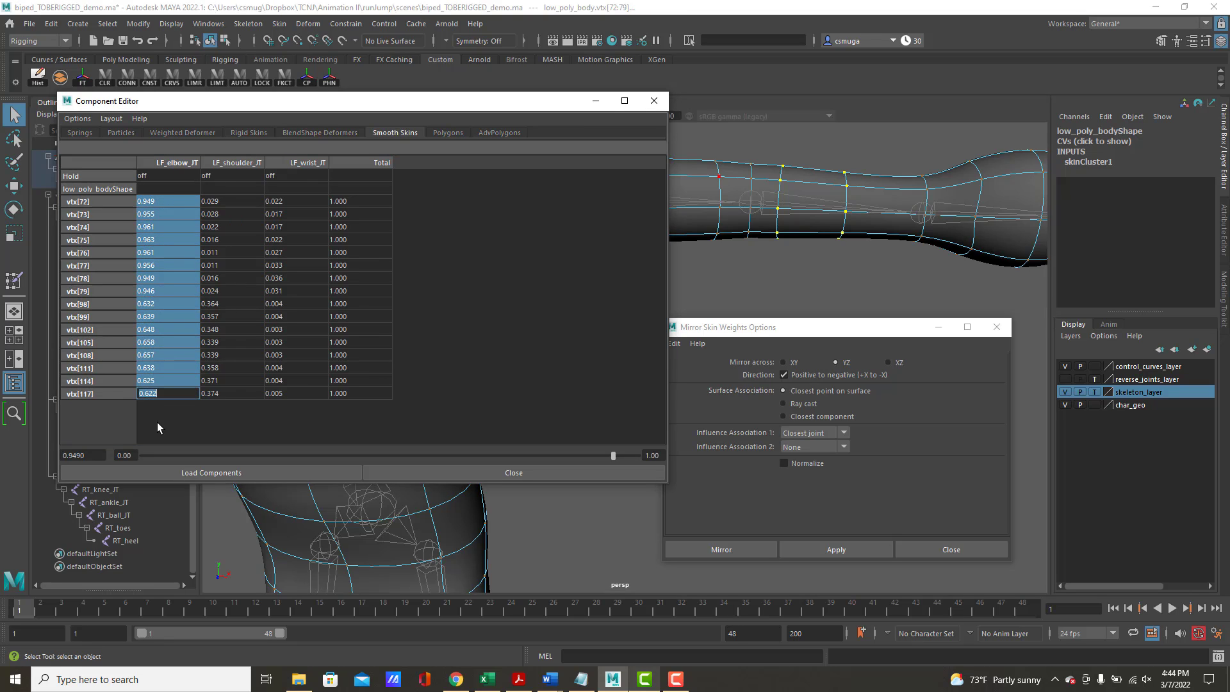
{"action": "type", "text": "1"}
{"action": "key", "text": "Return"}
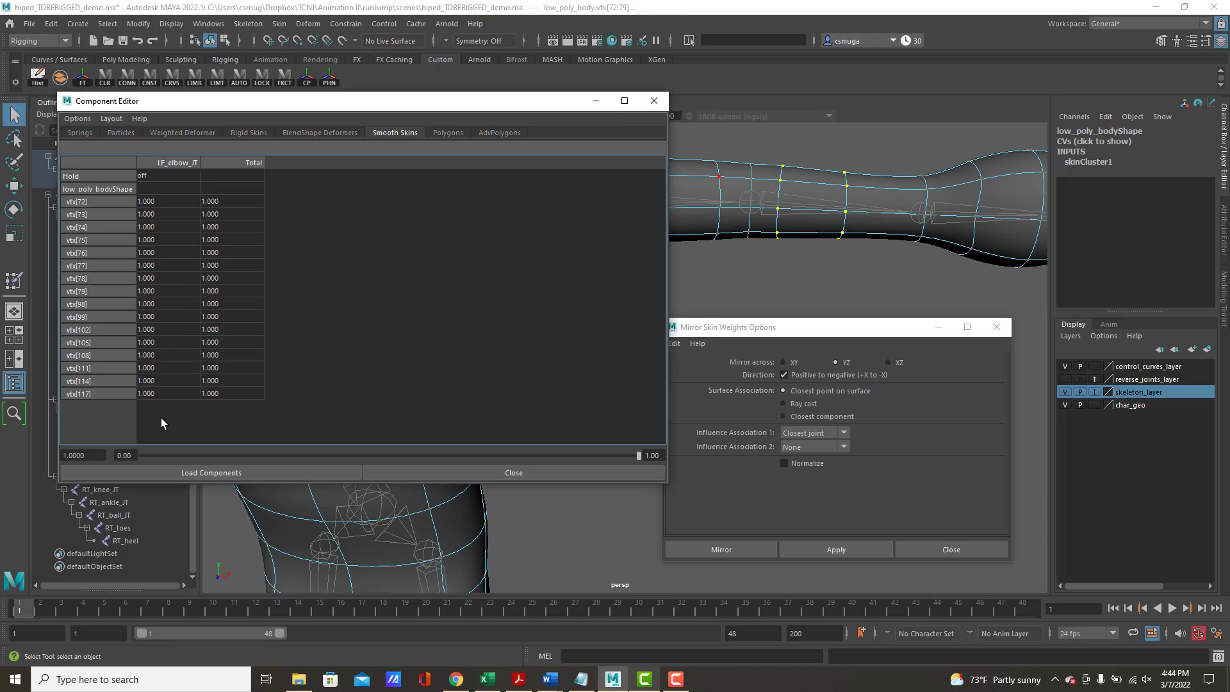
Select all vertices of the left hand beyond the wrist and set their LF_wrist_JT weight to 1
{"action": "middle_click_drag", "start_coordinate": [873, 233], "coordinate": [733, 232], "text": "alt"}
{"action": "right_click", "coordinate": [794, 196]}
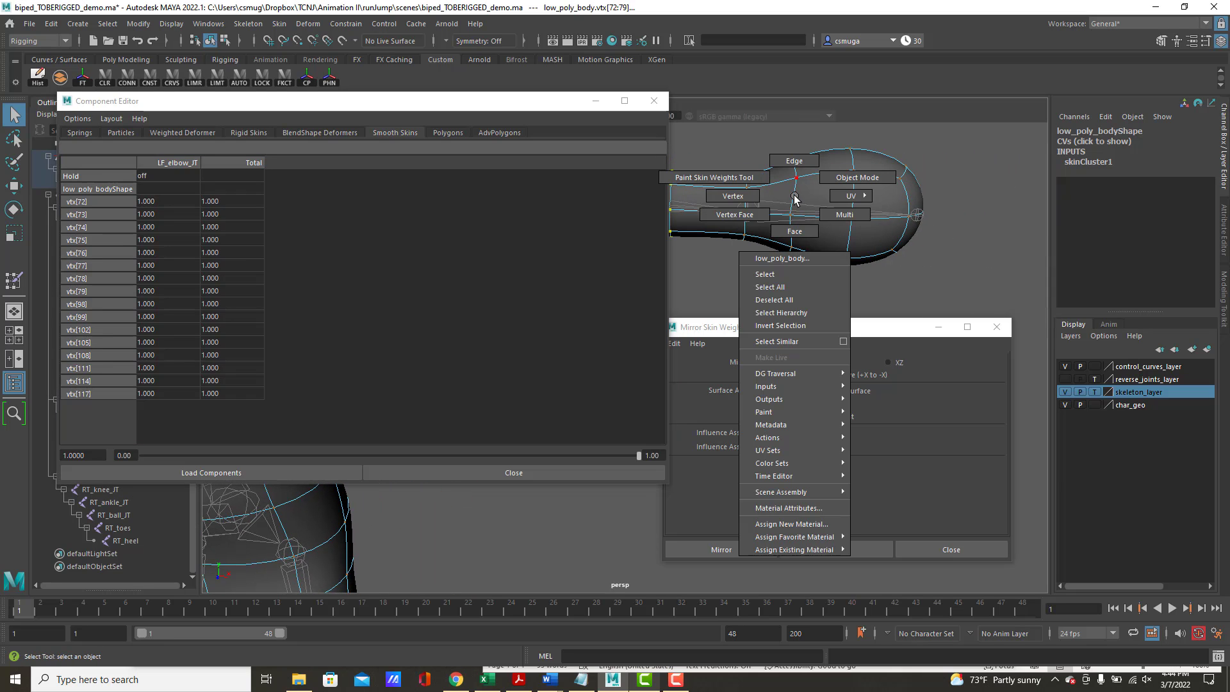
{"action": "right_click_drag", "start_coordinate": [795, 199], "coordinate": [753, 200]}
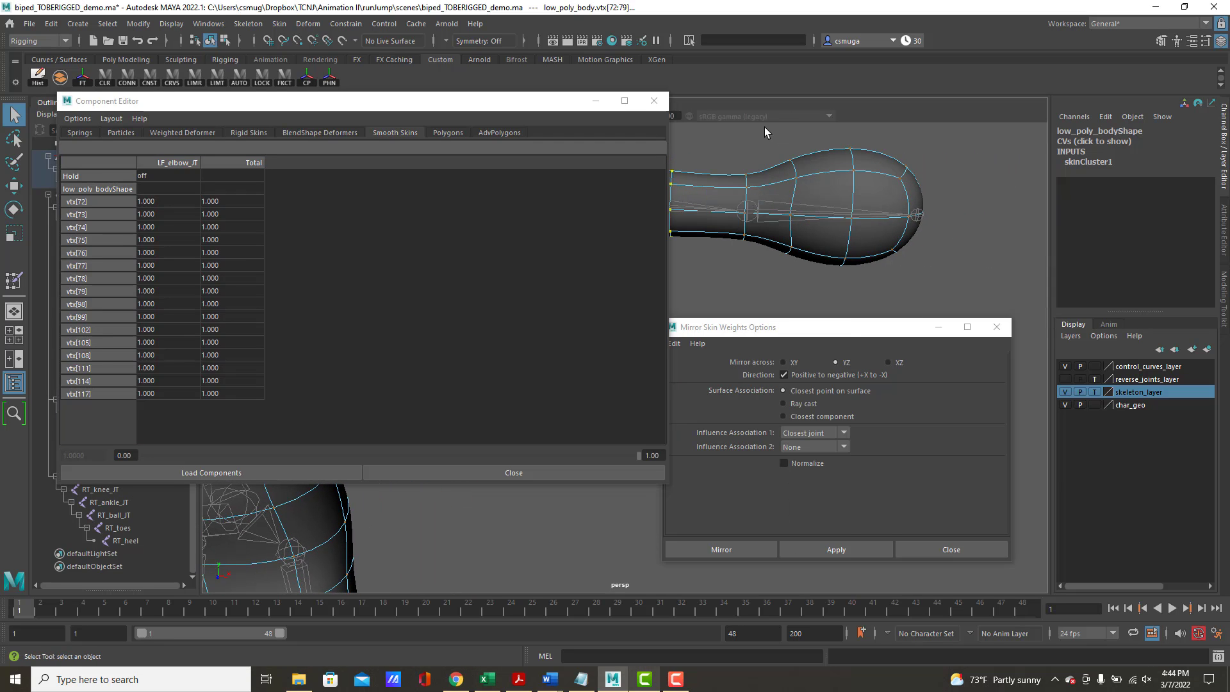
{"action": "left_click_drag", "start_coordinate": [764, 126], "coordinate": [970, 298]}
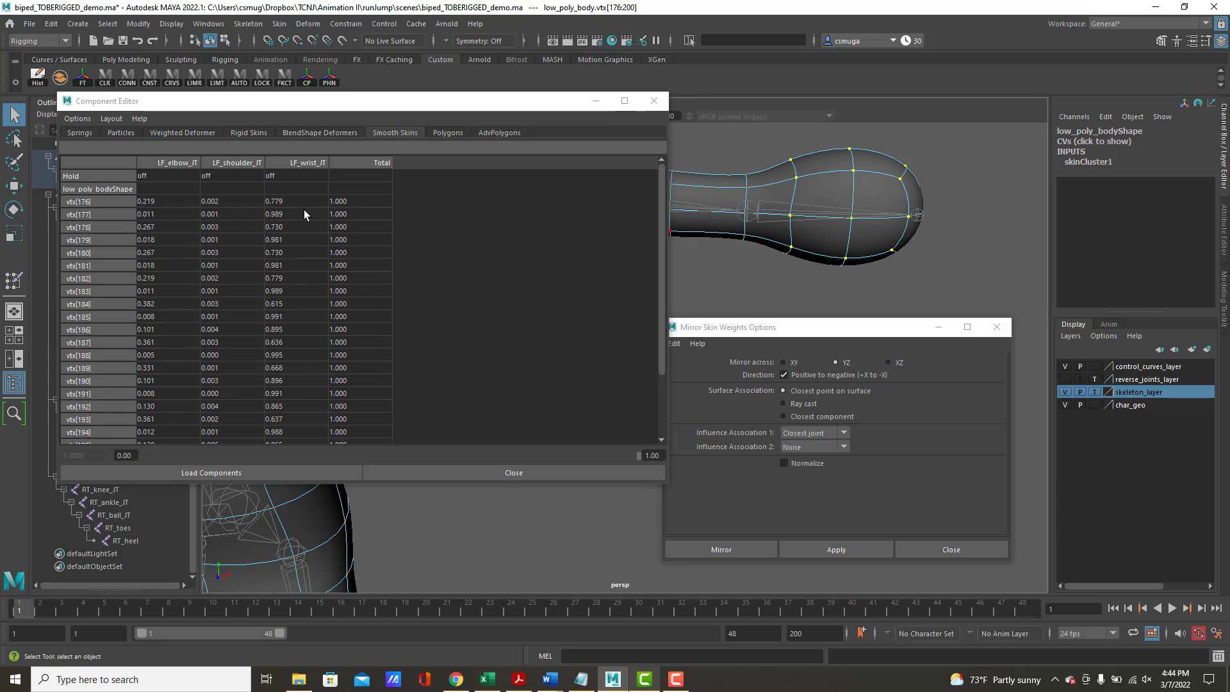
{"action": "left_click_drag", "start_coordinate": [292, 200], "coordinate": [313, 525]}
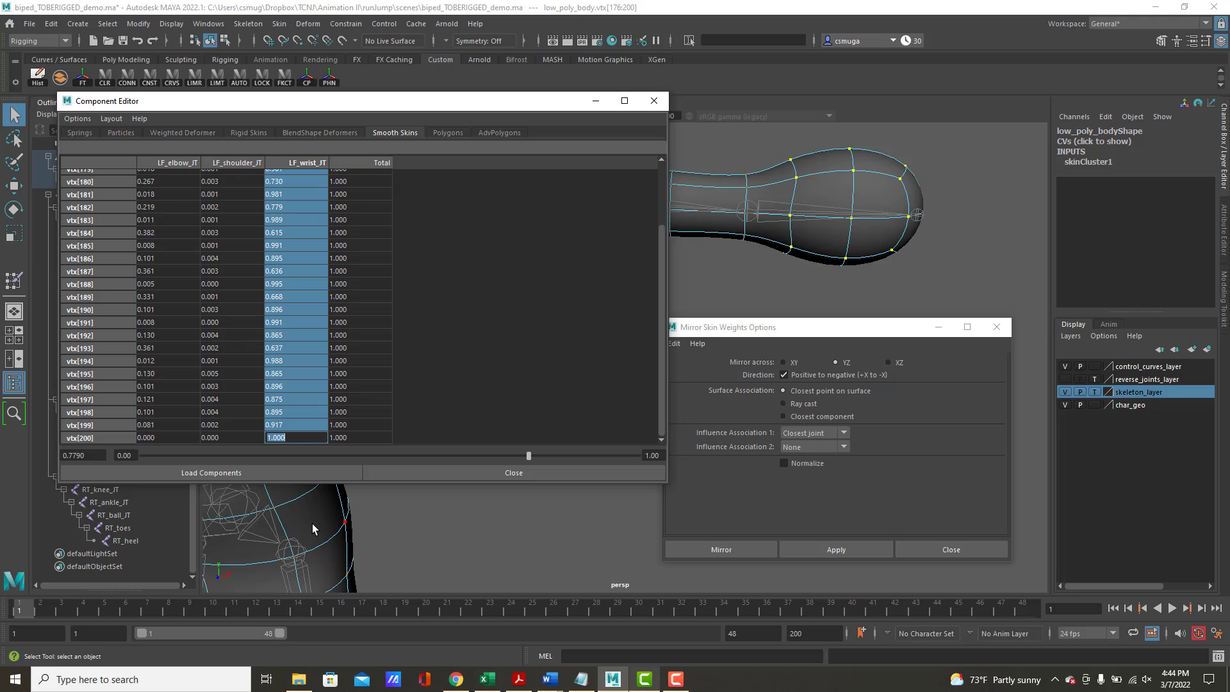
{"action": "type", "text": "1"}
{"action": "key", "text": "Return"}
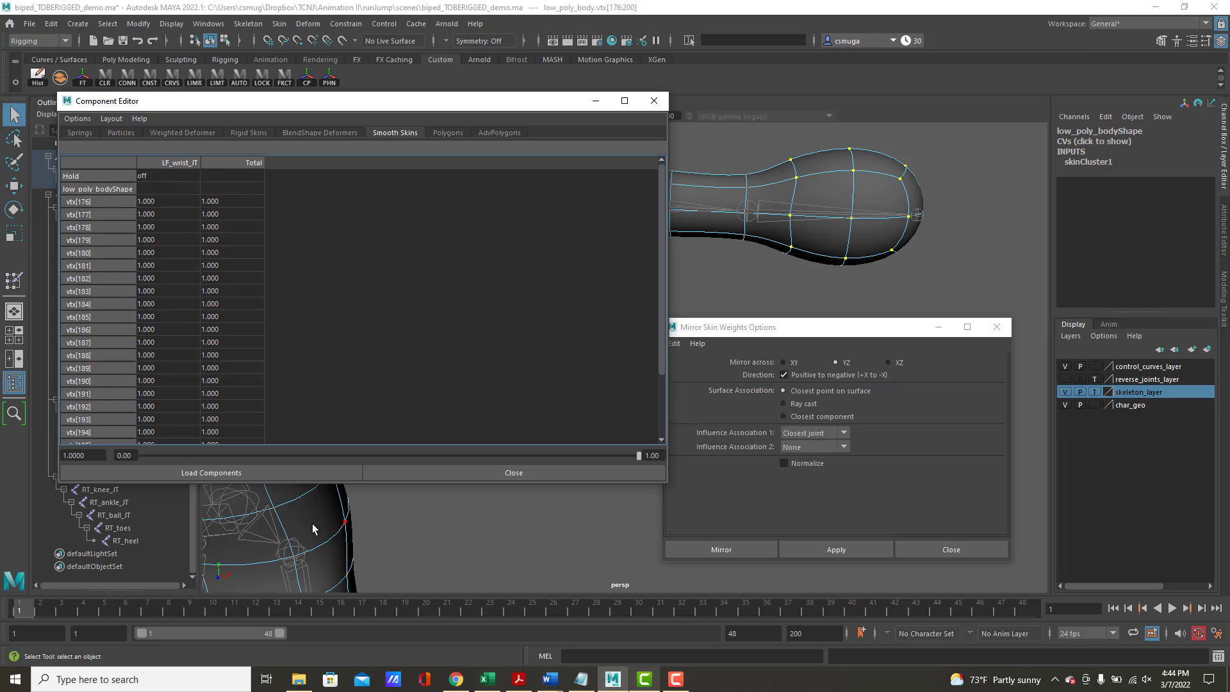
Return low_poly_body to object mode and set skeleton_layer back to normal selectable display
{"action": "middle_click_drag", "start_coordinate": [797, 272], "coordinate": [1030, 271], "text": "alt"}
{"action": "right_click_drag", "start_coordinate": [1031, 271], "coordinate": [733, 256], "text": "alt"}
{"action": "left_click_drag", "start_coordinate": [506, 109], "coordinate": [286, 120]}
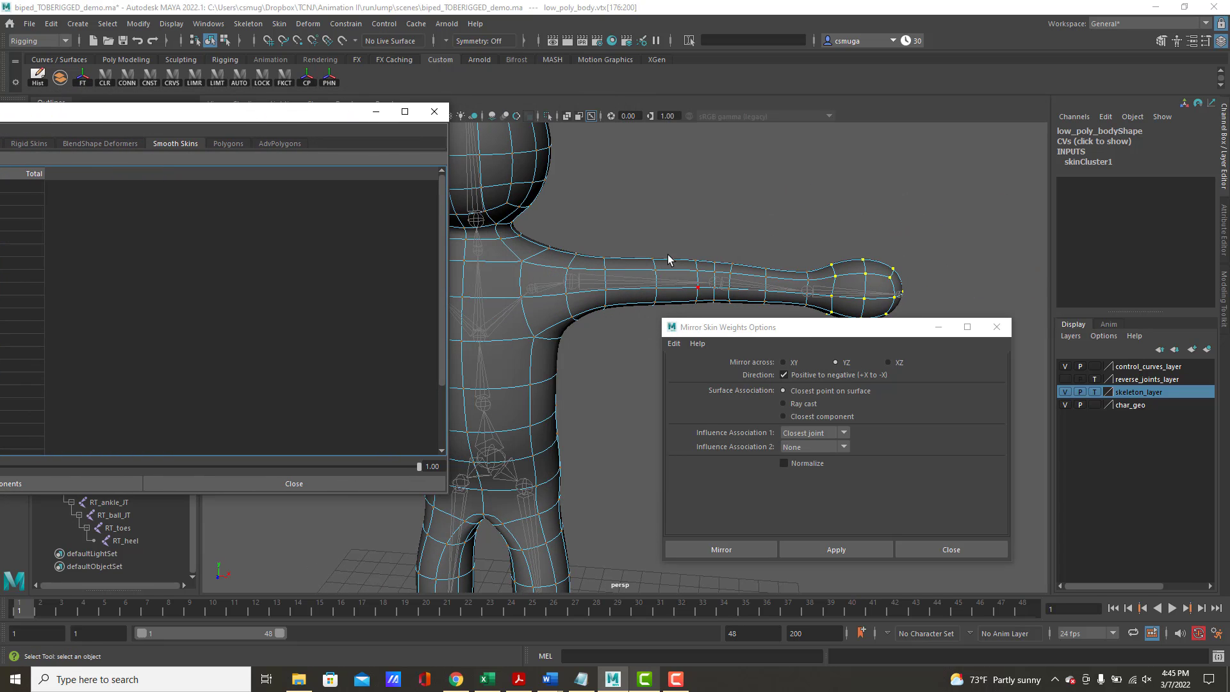
{"action": "right_click_drag", "start_coordinate": [664, 263], "coordinate": [703, 236]}
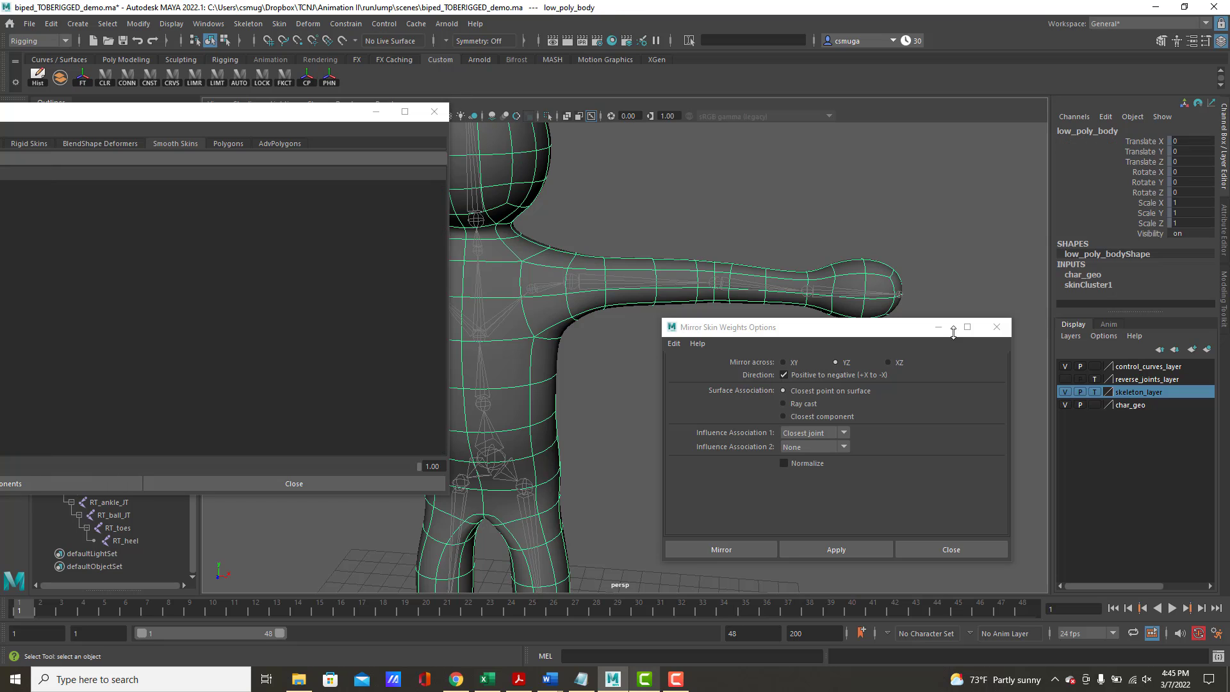
{"action": "left_click", "coordinate": [1095, 391]}
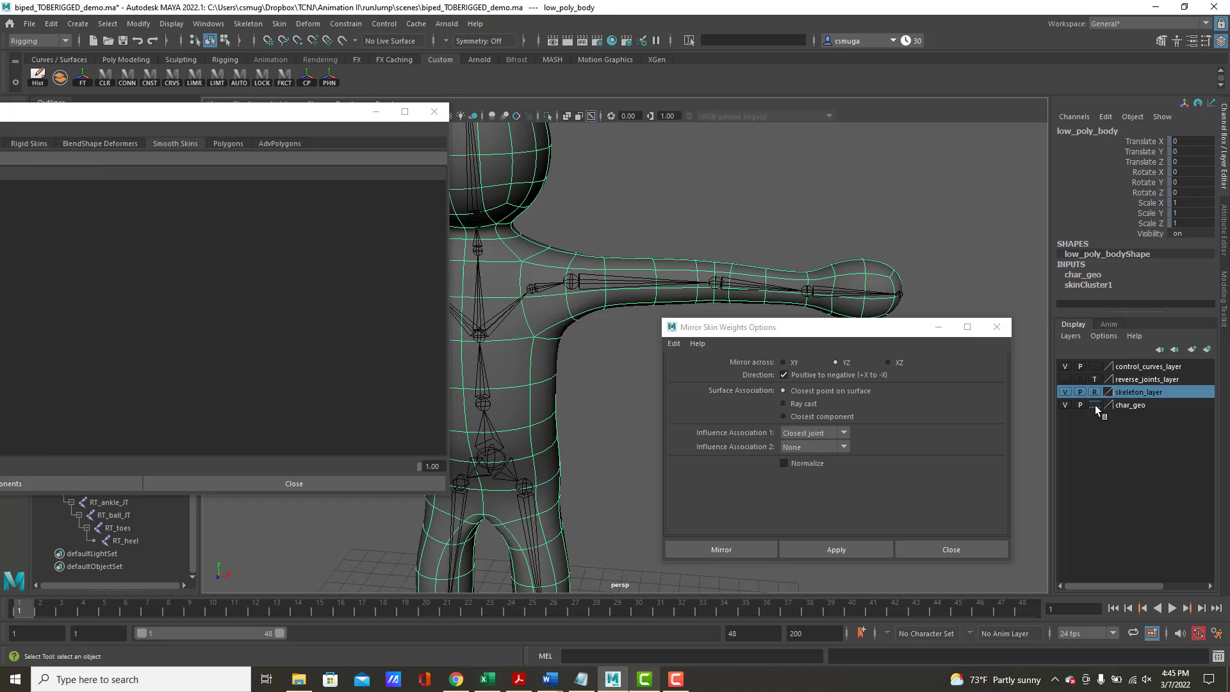
{"action": "left_click", "coordinate": [1095, 391]}
{"action": "left_click_drag", "start_coordinate": [818, 333], "coordinate": [757, 379]}
Test the arm deformation by rotating the left wrist, shoulder and elbow joints, undoing each rotation
{"action": "left_click", "coordinate": [812, 293]}
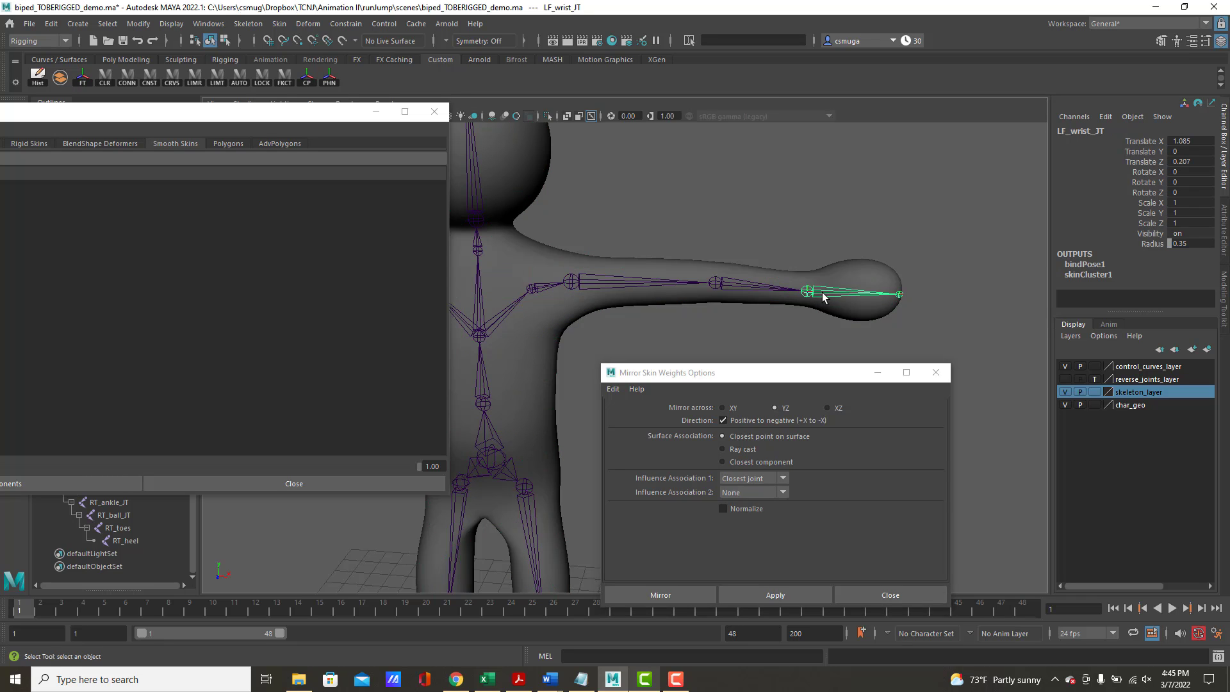
{"action": "key", "text": "e"}
{"action": "left_click_drag", "start_coordinate": [809, 305], "coordinate": [820, 327]}
{"action": "key", "text": "ctrl+z"}
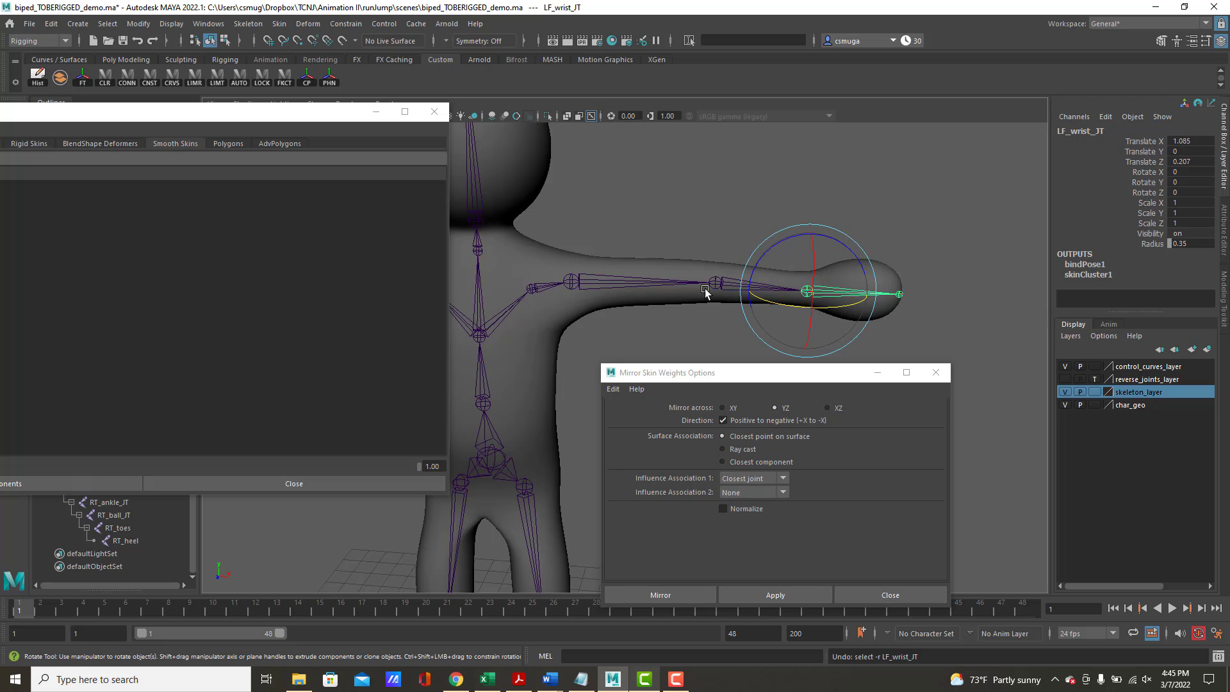
{"action": "left_click", "coordinate": [737, 294]}
{"action": "left_click_drag", "start_coordinate": [631, 263], "coordinate": [498, 370]}
{"action": "key", "text": "ctrl+z"}
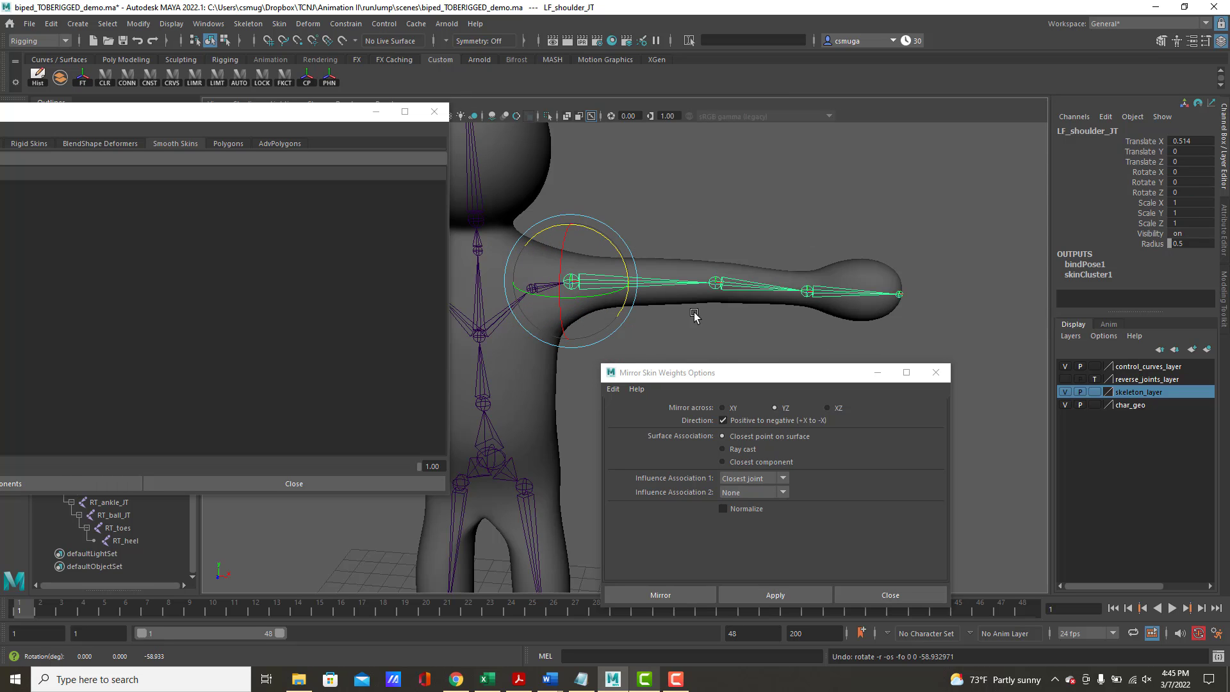
{"action": "left_click", "coordinate": [725, 286]}
{"action": "left_click_drag", "start_coordinate": [756, 299], "coordinate": [689, 285]}
{"action": "key", "text": "ctrl+z"}
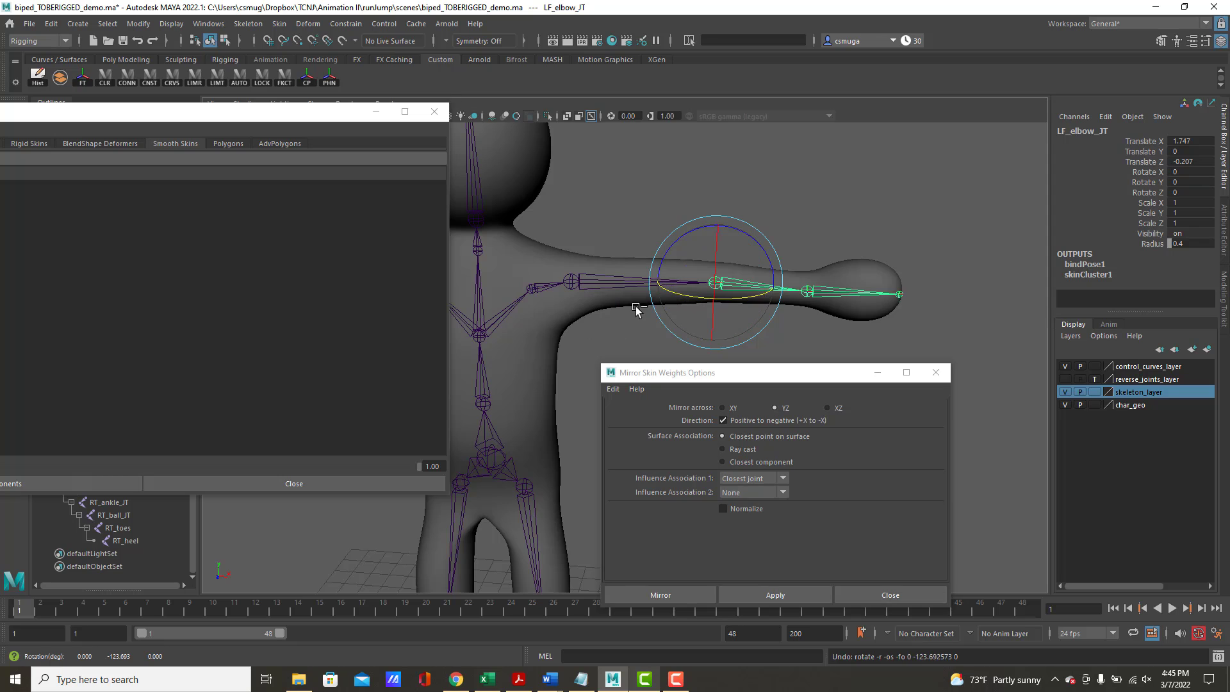
Mirror the skin weights of low_poly_body across YZ from positive to negative X
{"action": "middle_click_drag", "start_coordinate": [661, 242], "coordinate": [817, 161], "text": "alt"}
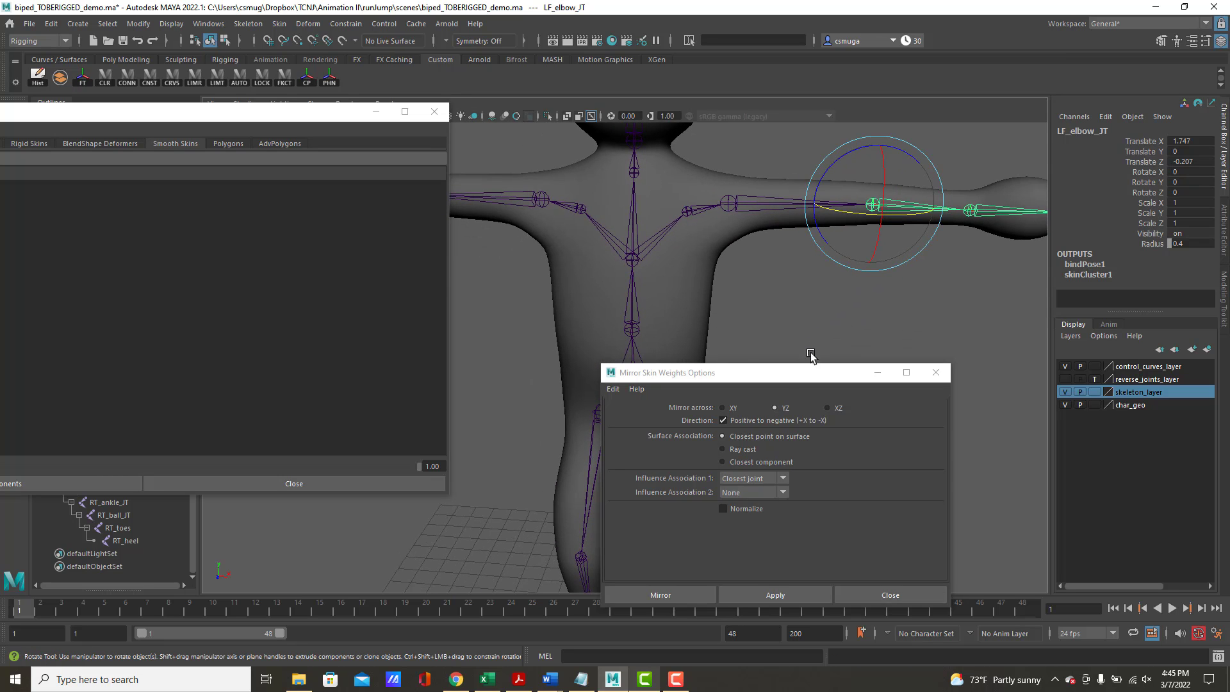
{"action": "left_click", "coordinate": [758, 593]}
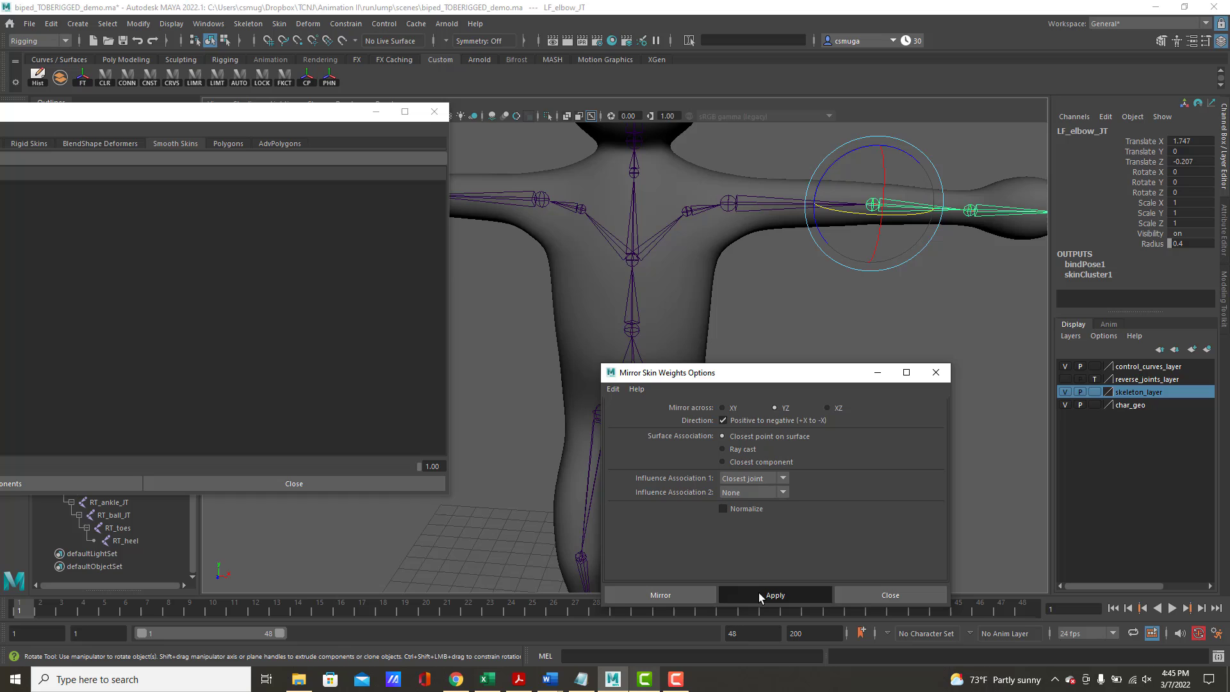
{"action": "left_click", "coordinate": [691, 297]}
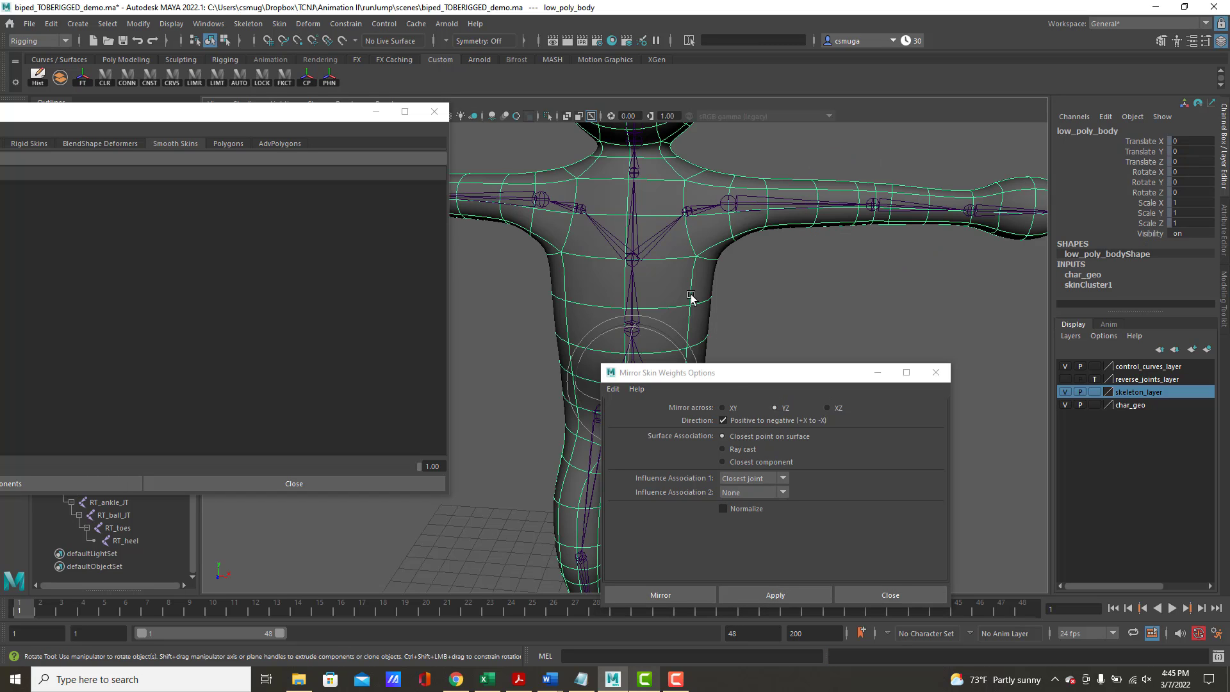
{"action": "left_click", "coordinate": [769, 594]}
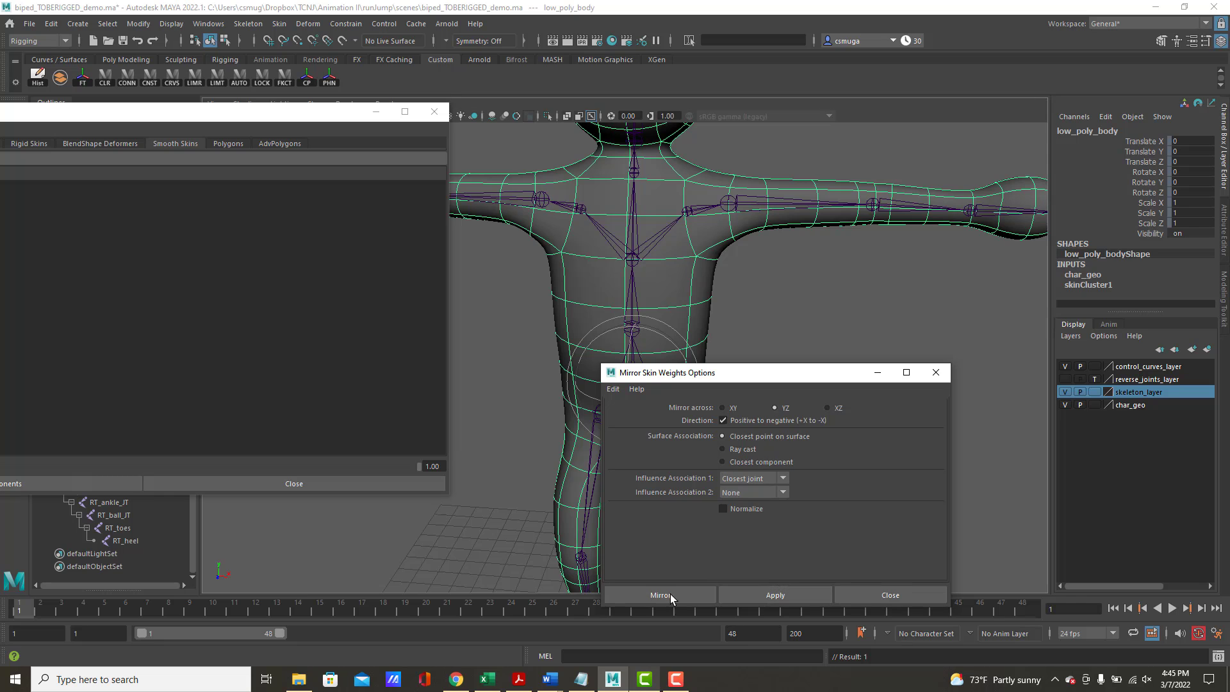
Test the right arm deformation by rotating the right elbow, wrist and shoulder joints, undoing each rotation
{"action": "middle_click_drag", "start_coordinate": [739, 320], "coordinate": [1006, 357], "text": "alt"}
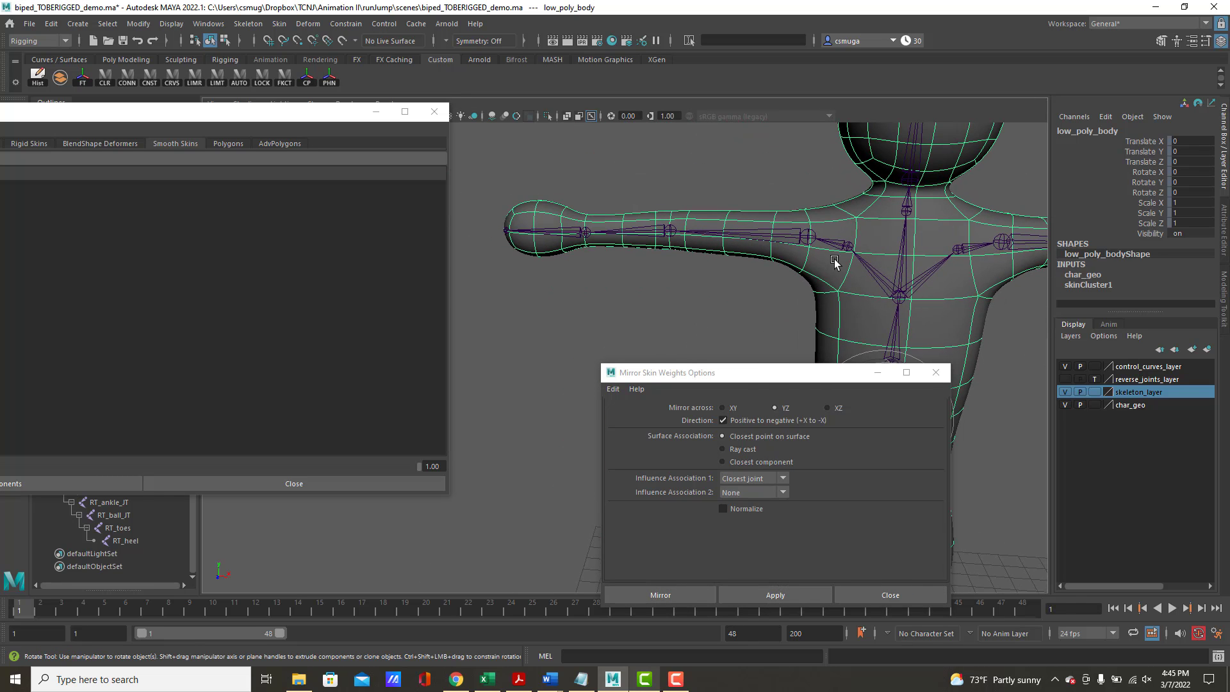
{"action": "left_click", "coordinate": [652, 229]}
{"action": "left_click_drag", "start_coordinate": [705, 250], "coordinate": [752, 146], "text": "alt"}
{"action": "key", "text": "ctrl+z"}
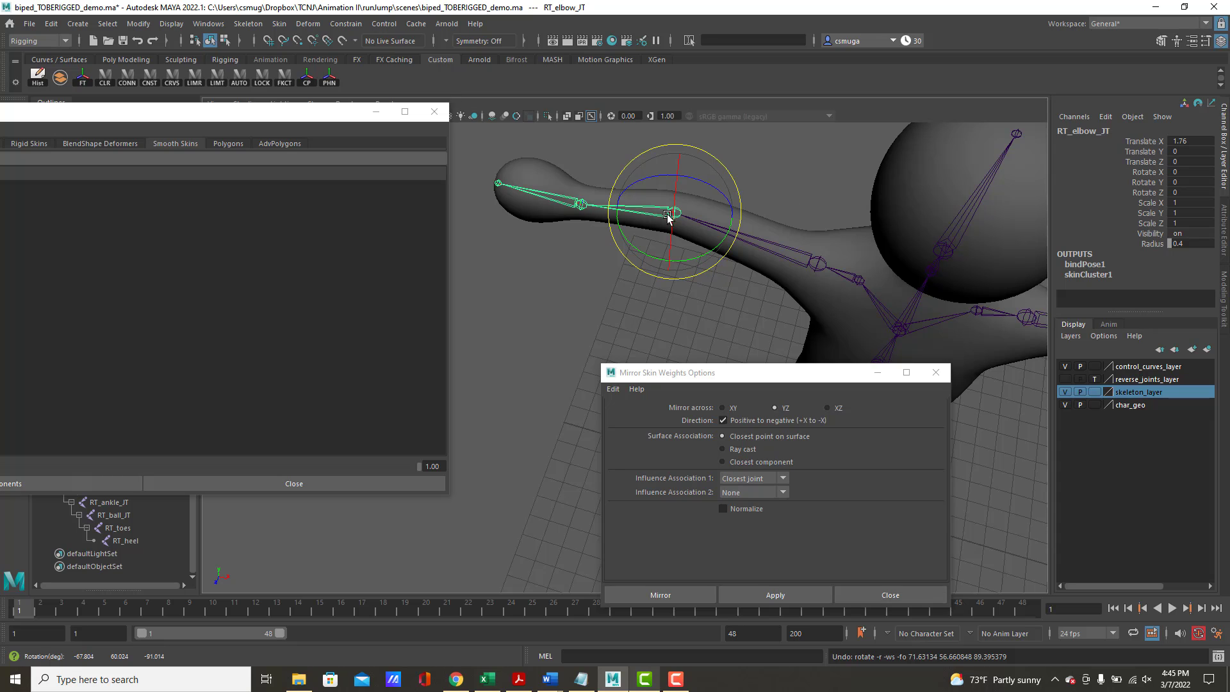
{"action": "left_click", "coordinate": [581, 204]}
{"action": "left_click_drag", "start_coordinate": [590, 251], "coordinate": [655, 136]}
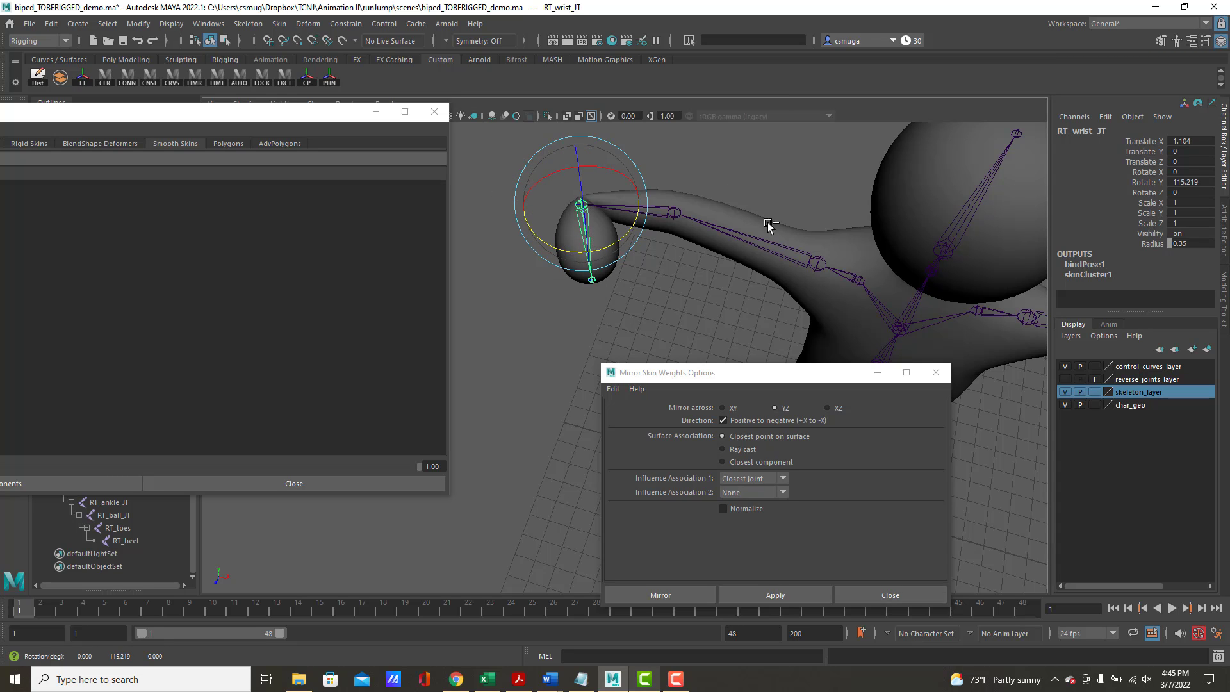
{"action": "key", "text": "ctrl+z"}
{"action": "left_click", "coordinate": [820, 269]}
{"action": "left_click_drag", "start_coordinate": [822, 284], "coordinate": [741, 135], "text": "alt"}
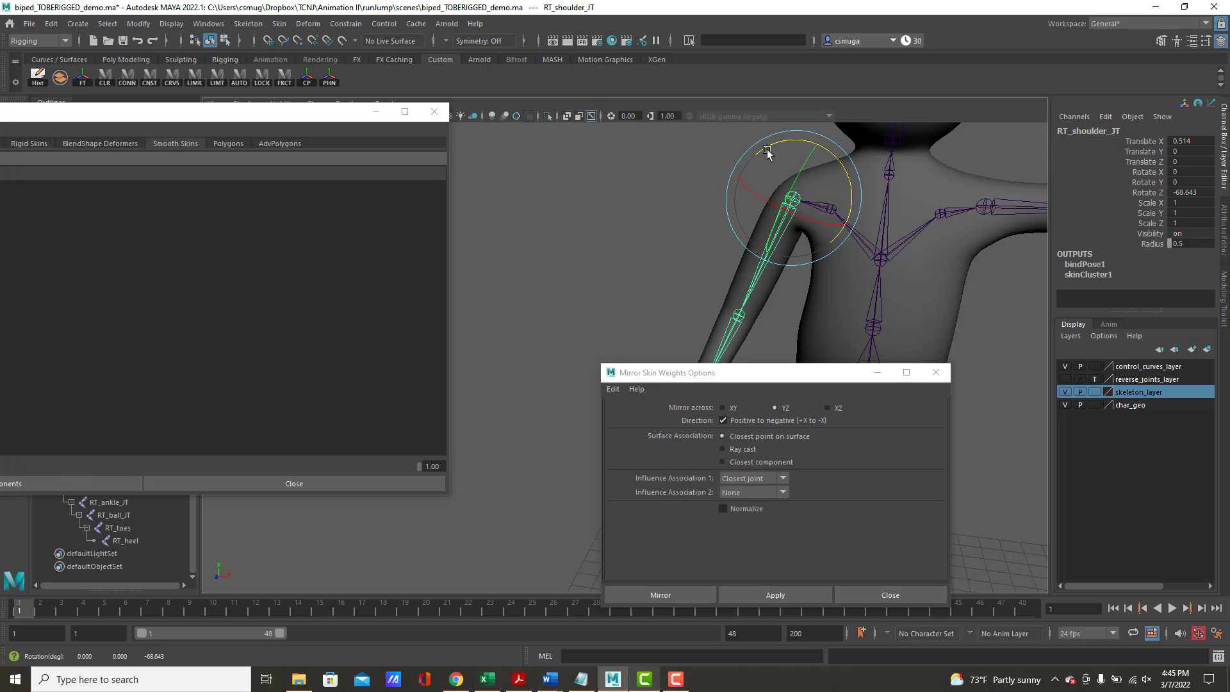
{"action": "key", "text": "ctrl+z"}
{"action": "key", "text": "f"}
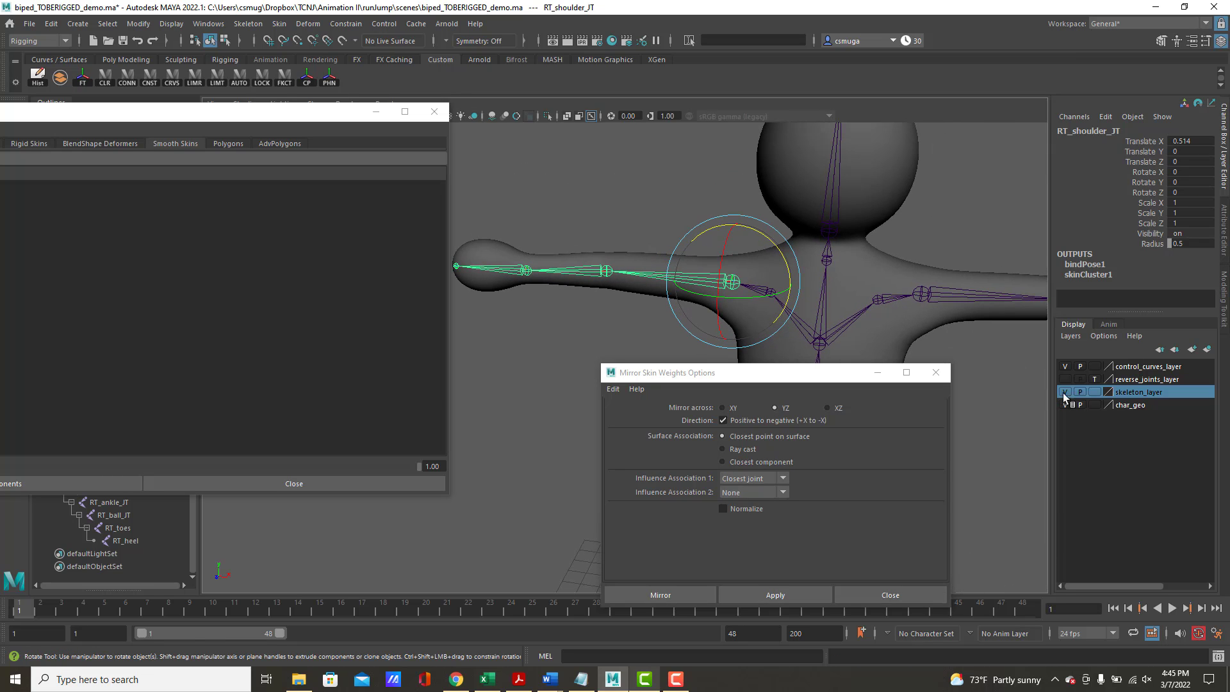
Set skeleton_layer to template display and select all head vertices of low_poly_body
{"action": "left_click", "coordinate": [1095, 393]}
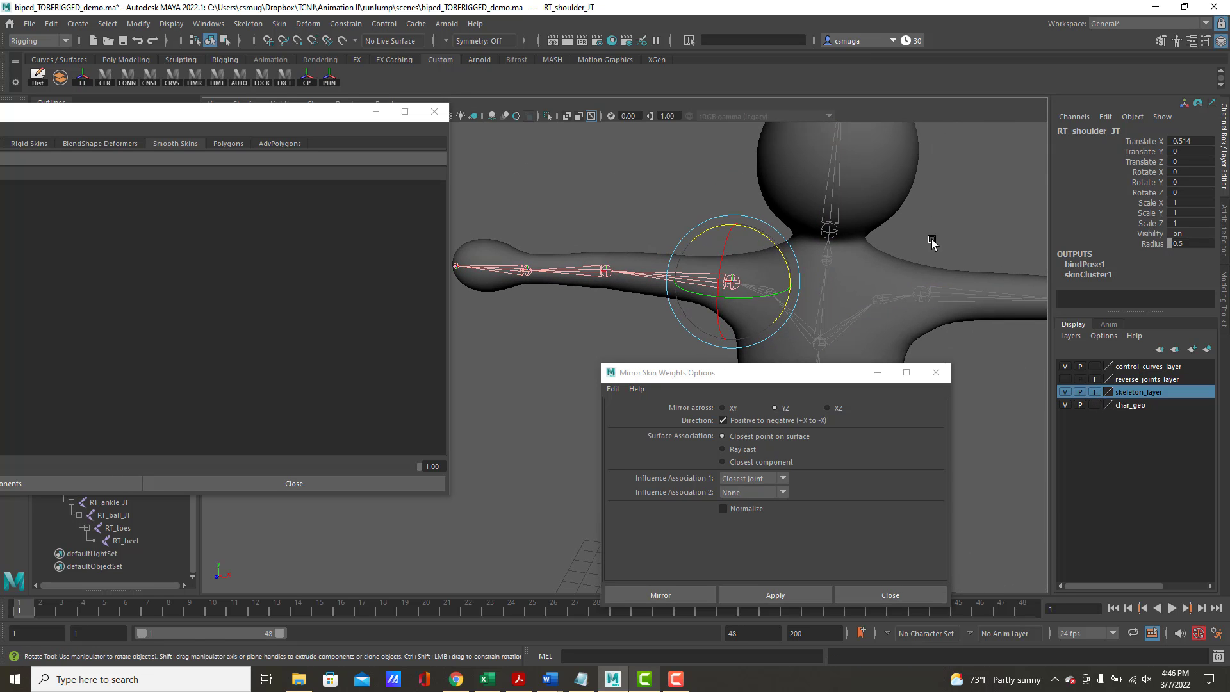
{"action": "left_click", "coordinate": [900, 204]}
{"action": "key", "text": "f"}
{"action": "right_click_drag", "start_coordinate": [807, 183], "coordinate": [757, 185]}
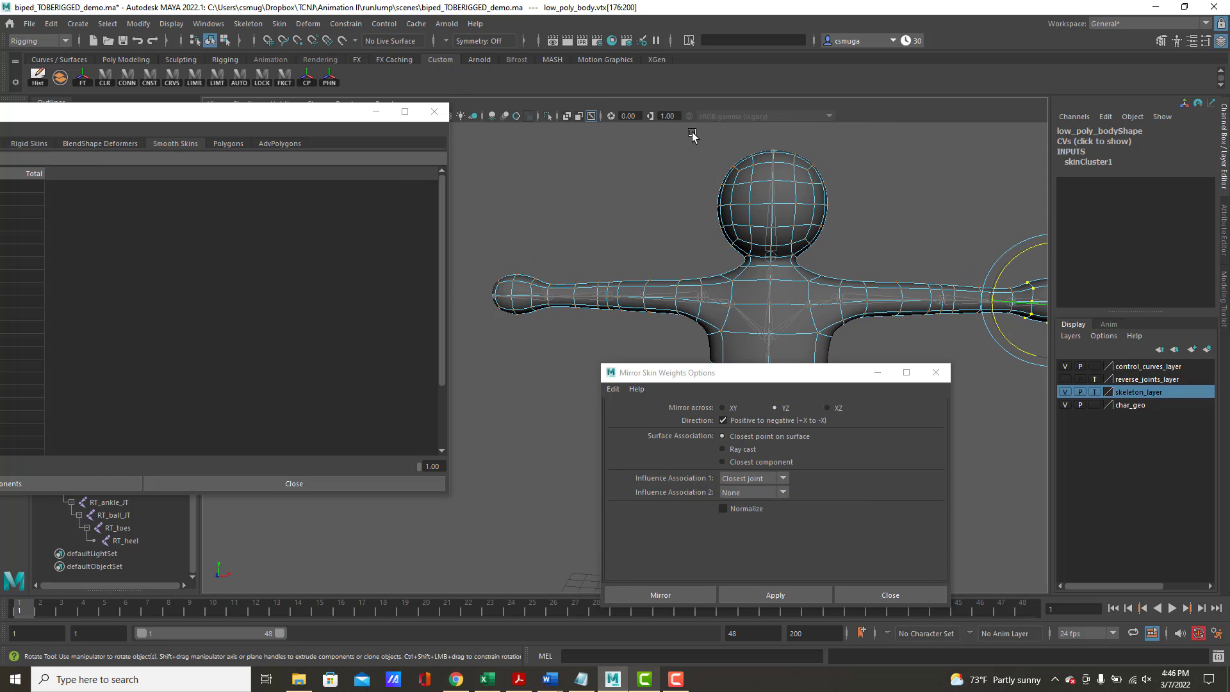
{"action": "left_click_drag", "start_coordinate": [692, 133], "coordinate": [835, 252]}
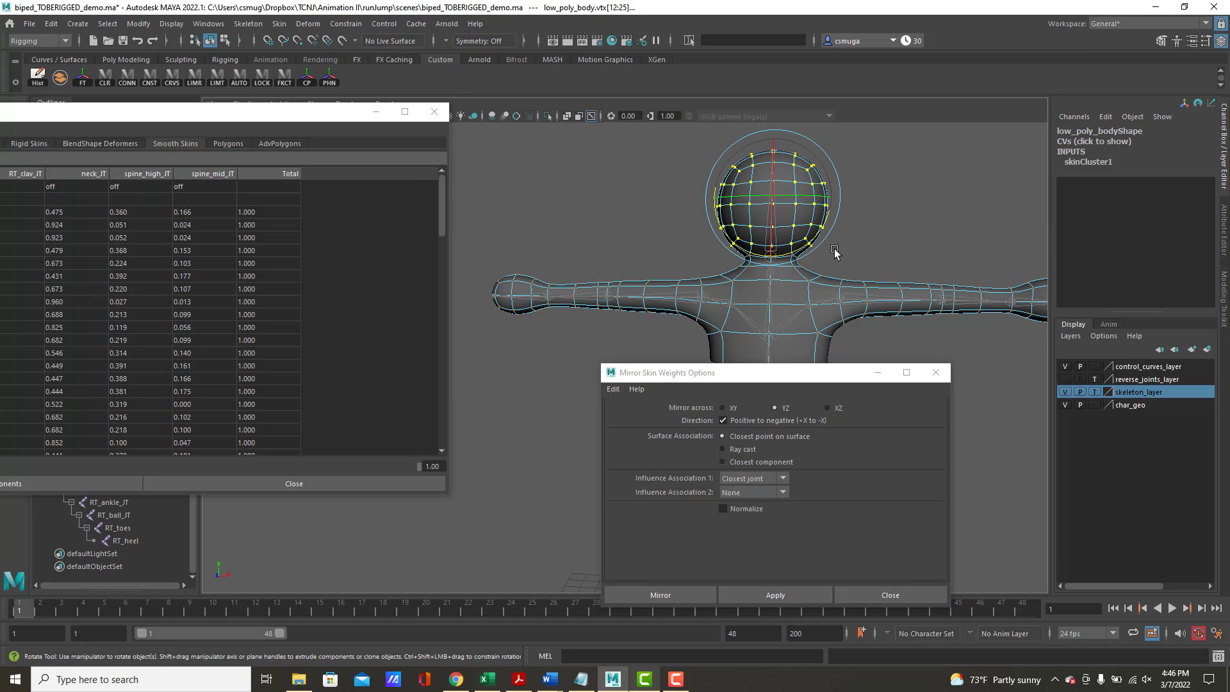
Set the neck_JT weight of all selected head vertices to 1 in the Component Editor
{"action": "left_click_drag", "start_coordinate": [270, 119], "coordinate": [490, 109]}
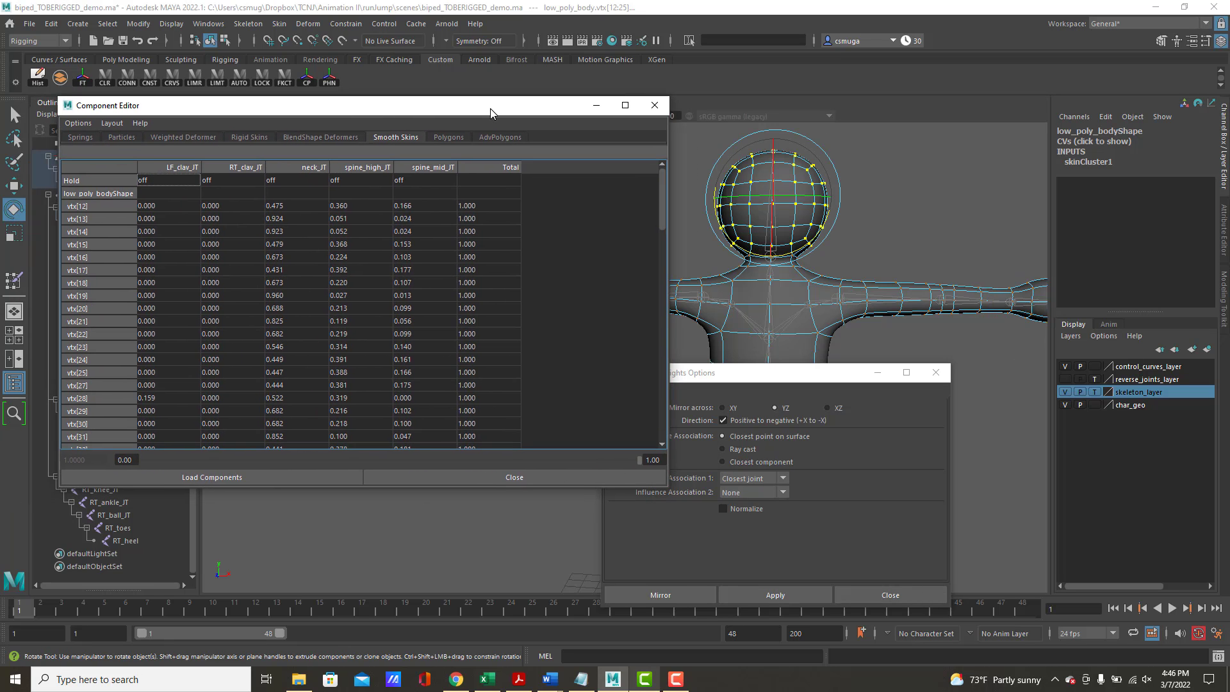
{"action": "left_click_drag", "start_coordinate": [284, 210], "coordinate": [280, 563]}
{"action": "scroll", "coordinate": [289, 423], "scroll_direction": "down", "scroll_amount": 1}
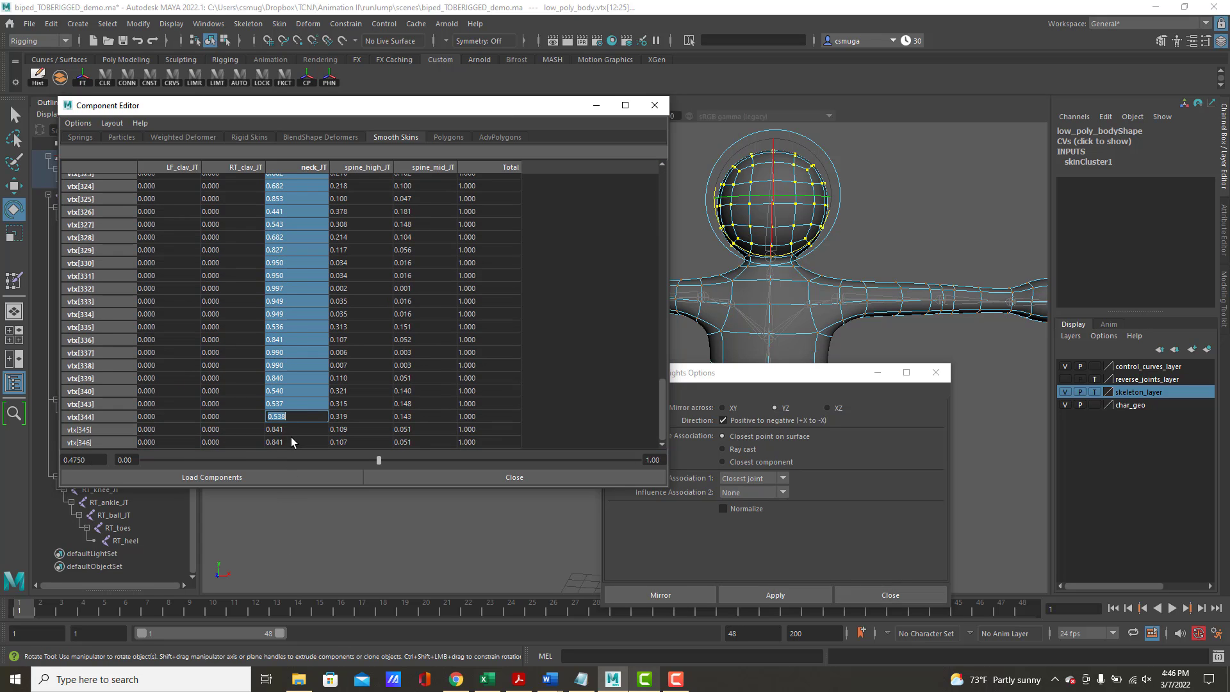
{"action": "left_click", "coordinate": [290, 443], "text": "shift"}
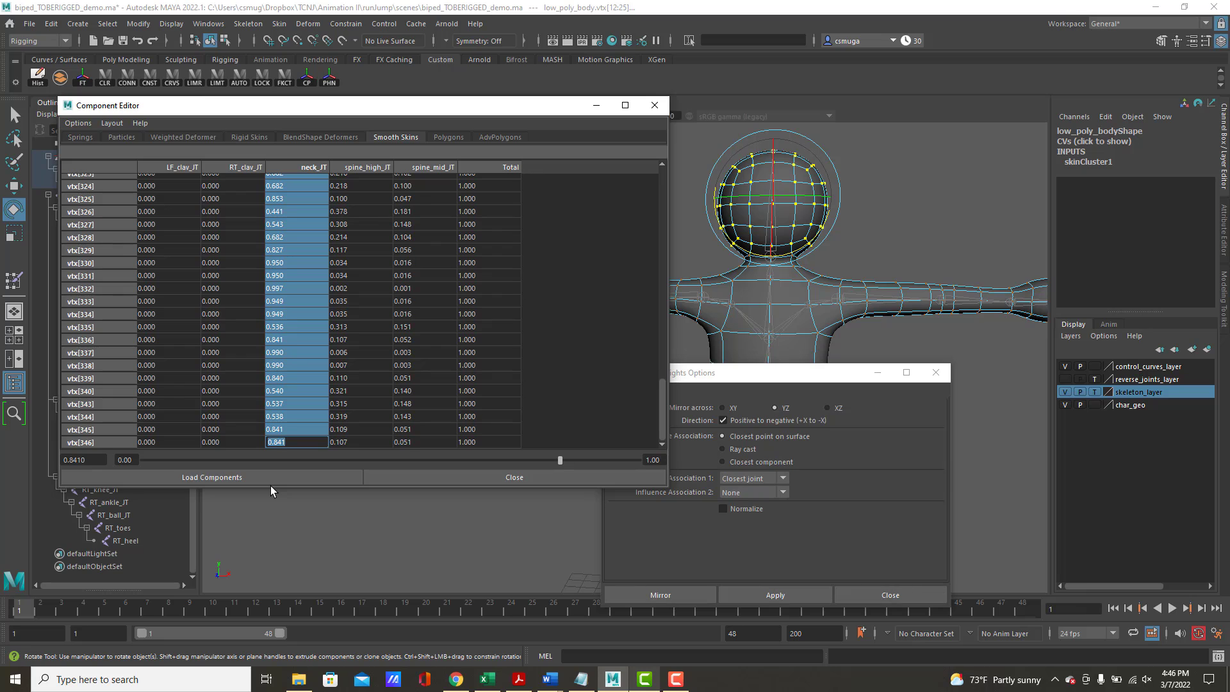
{"action": "type", "text": "1"}
{"action": "key", "text": "Return"}
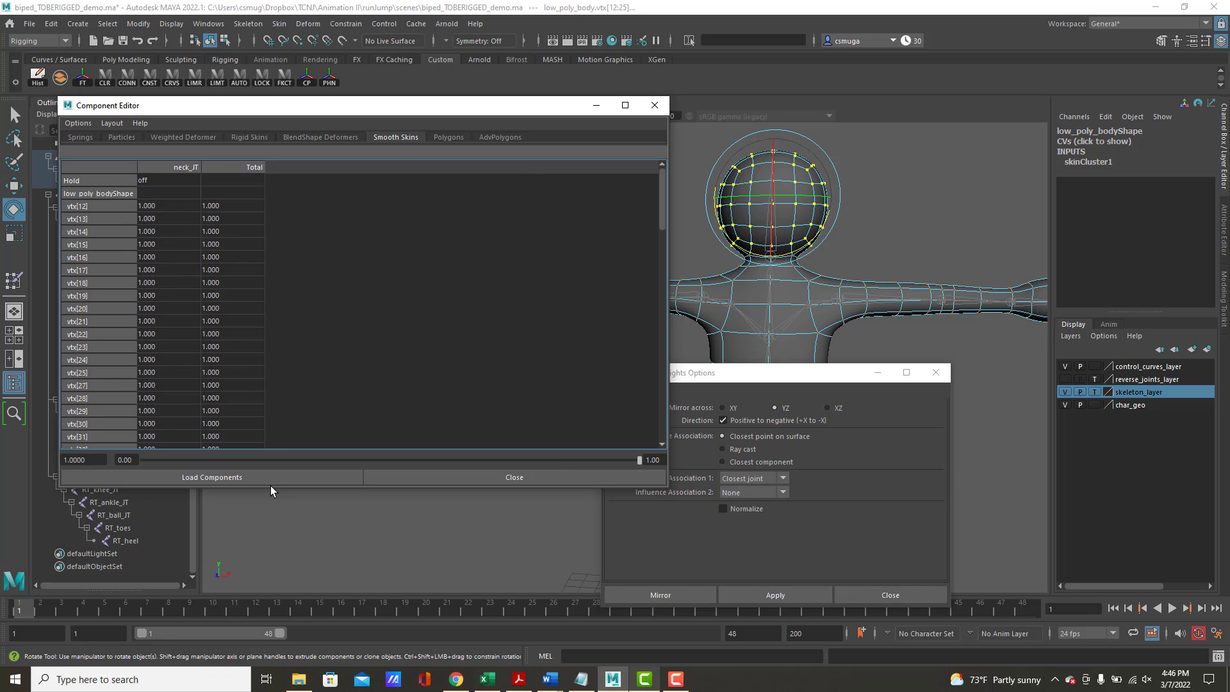
Return low_poly_body to object mode and restore skeleton_layer to normal selectable display
{"action": "left_click", "coordinate": [852, 239]}
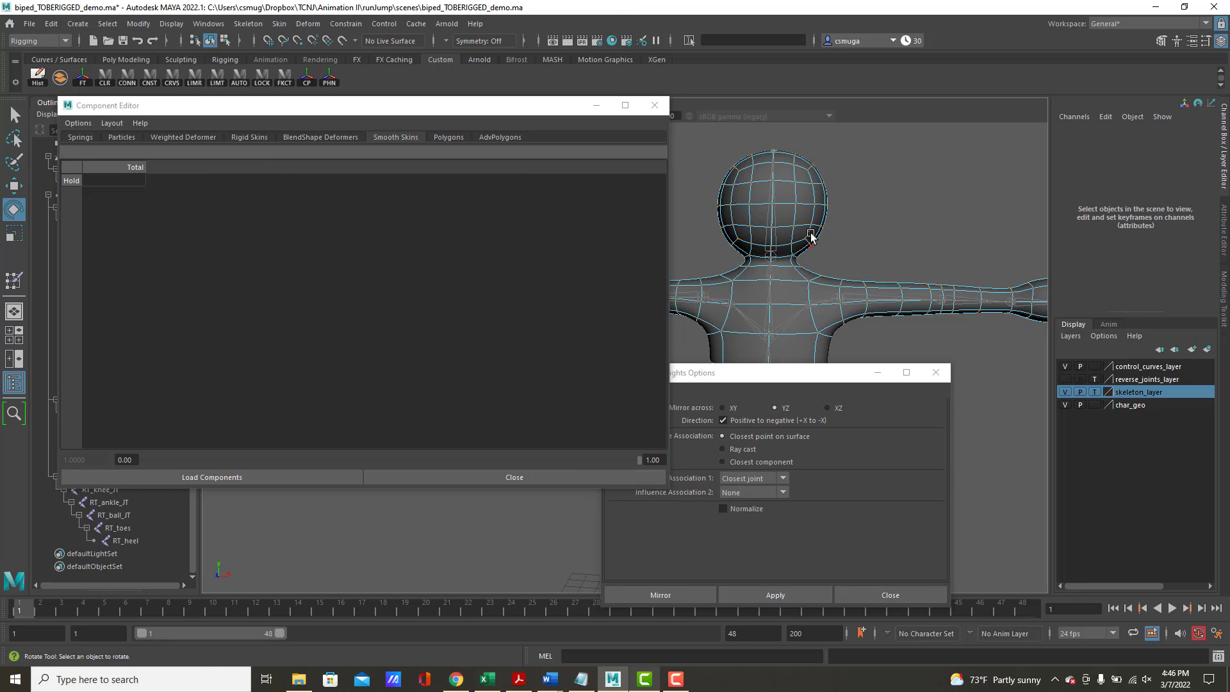
{"action": "right_click_drag", "start_coordinate": [809, 229], "coordinate": [862, 209]}
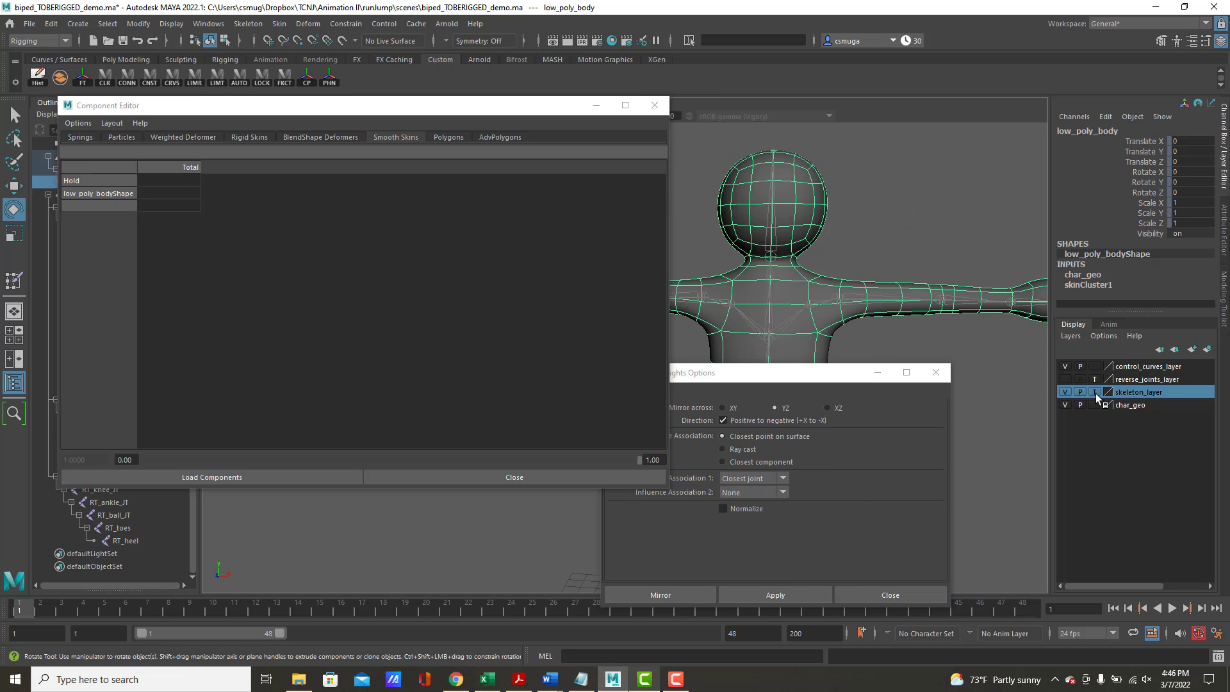
{"action": "left_click", "coordinate": [1095, 393]}
{"action": "left_click", "coordinate": [1095, 393]}
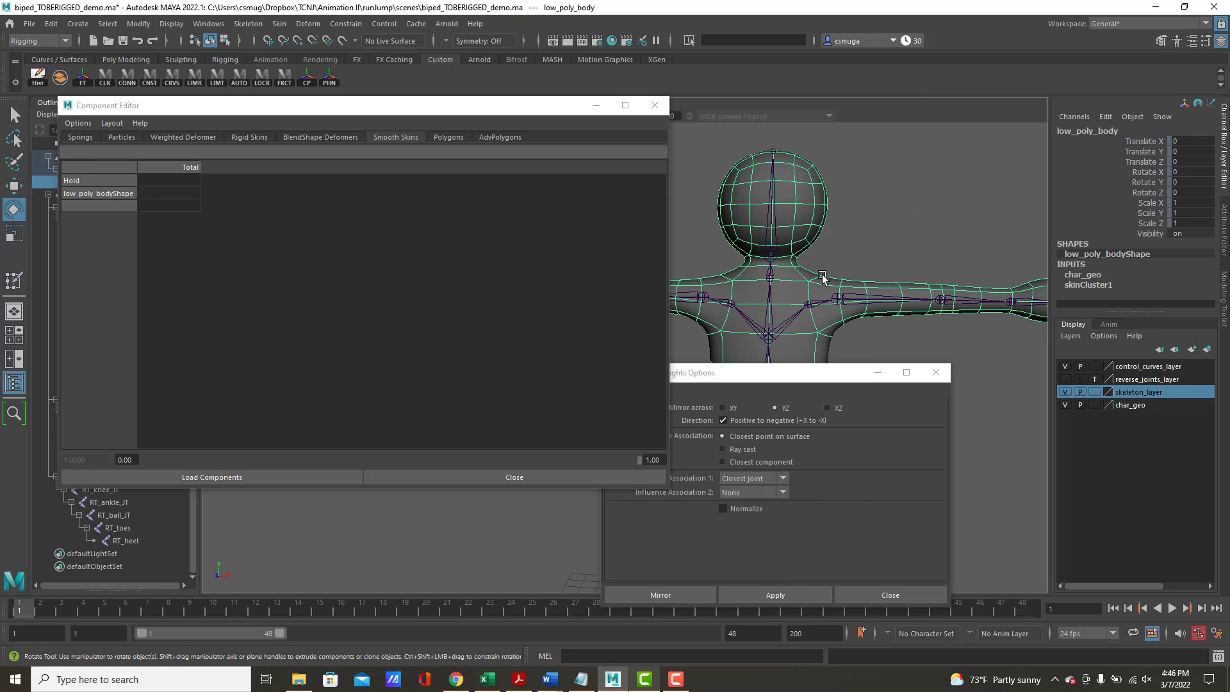
Test the head deformation by rotating neck_JT around different axes, undoing each rotation
{"action": "left_click", "coordinate": [773, 268]}
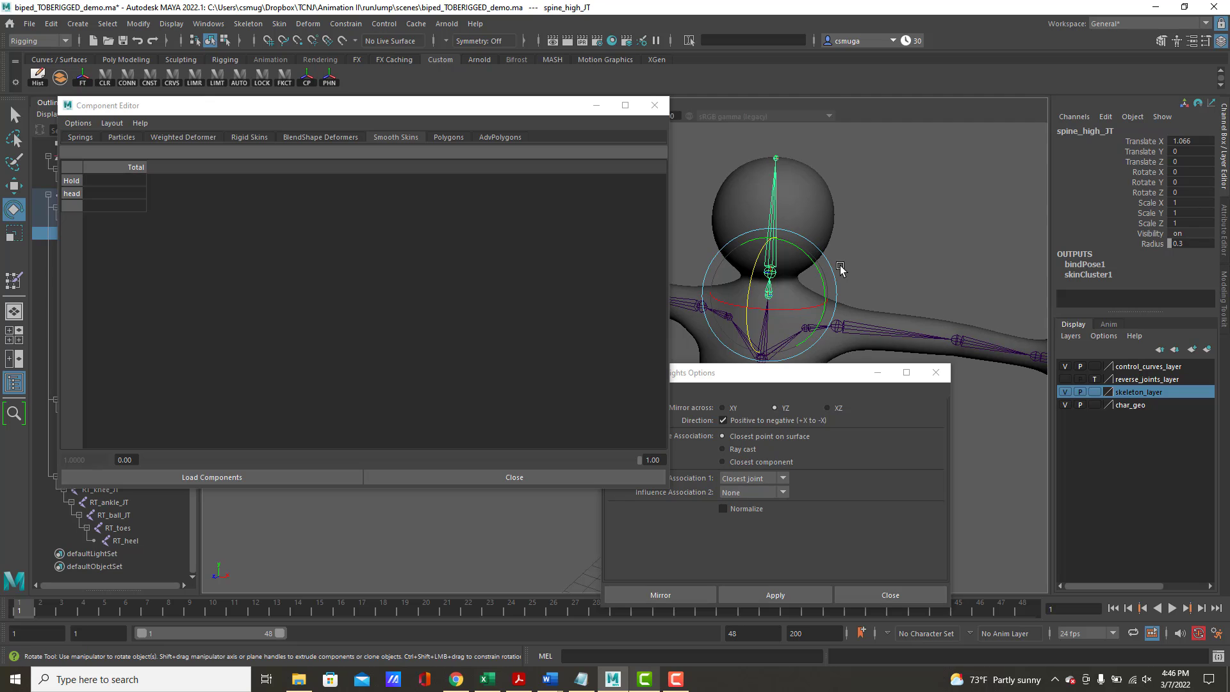
{"action": "left_click", "coordinate": [772, 249]}
{"action": "left_click_drag", "start_coordinate": [775, 255], "coordinate": [800, 218], "text": "alt"}
{"action": "key", "text": "ctrl+z"}
{"action": "key", "text": "ctrl+z"}
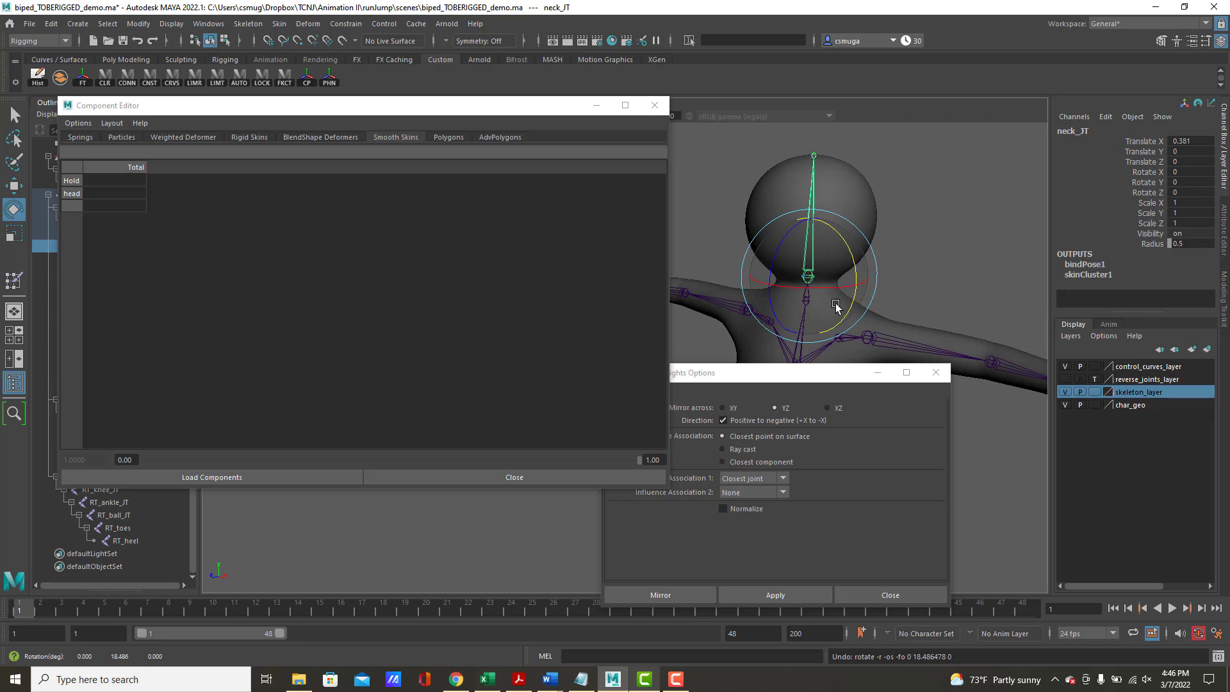
{"action": "left_click_drag", "start_coordinate": [833, 292], "coordinate": [801, 283]}
{"action": "key", "text": "ctrl+z"}
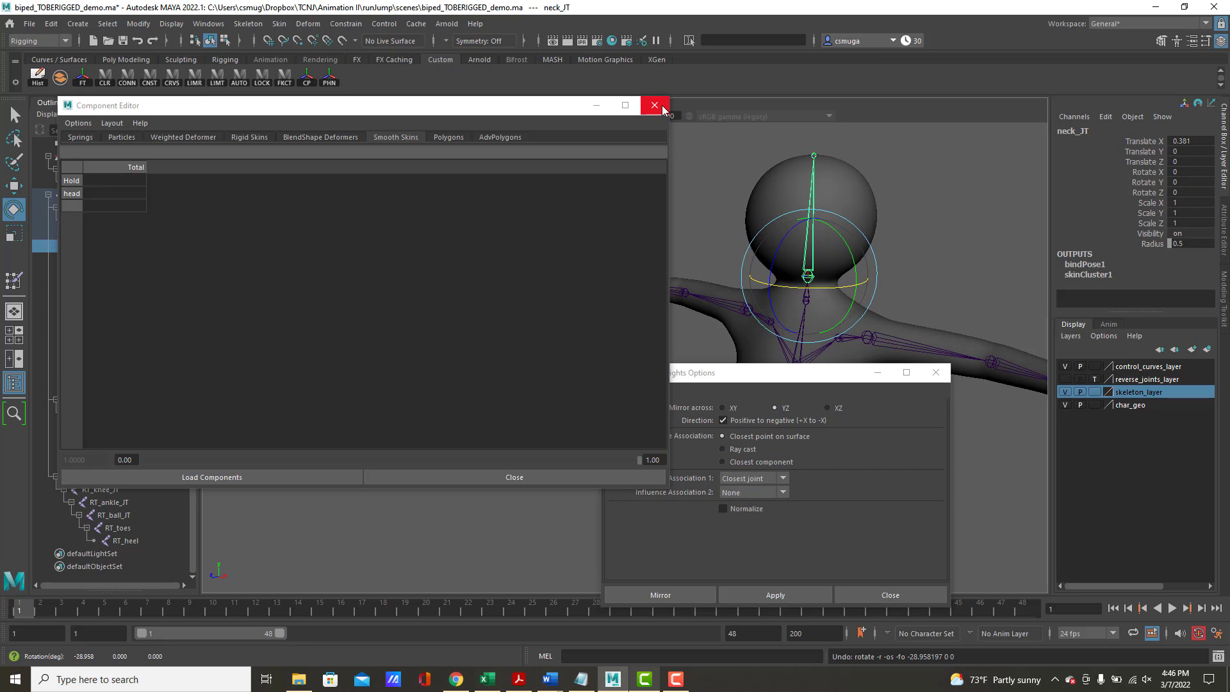
Move the Mirror Skin Weights Options window clear of the character and select low_poly_body
{"action": "left_click_drag", "start_coordinate": [813, 375], "coordinate": [281, 340]}
{"action": "left_click", "coordinate": [824, 402]}
{"action": "left_click_drag", "start_coordinate": [825, 402], "coordinate": [744, 348], "text": "alt"}
{"action": "right_click_drag", "start_coordinate": [744, 347], "coordinate": [831, 367], "text": "alt"}
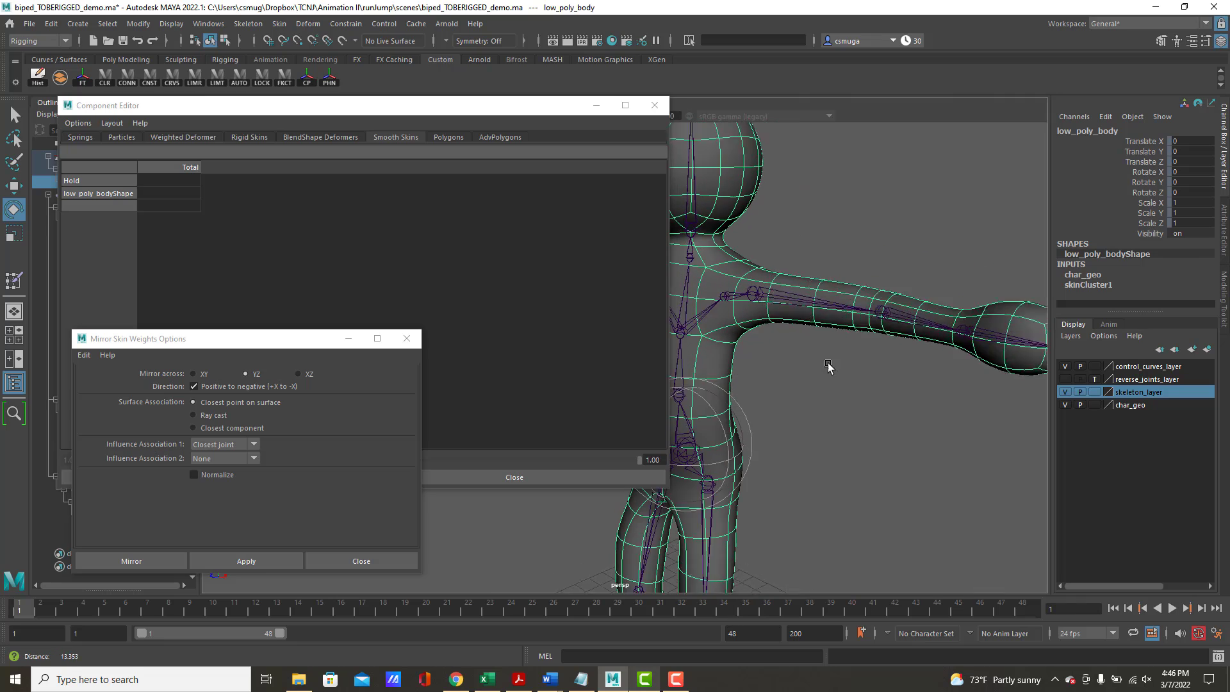
Select the edge loop around the left shoulder joint on low_poly_body and convert the selection to vertices
{"action": "left_click_drag", "start_coordinate": [831, 367], "coordinate": [874, 351], "text": "alt"}
{"action": "left_click_drag", "start_coordinate": [812, 262], "coordinate": [882, 267], "text": "alt"}
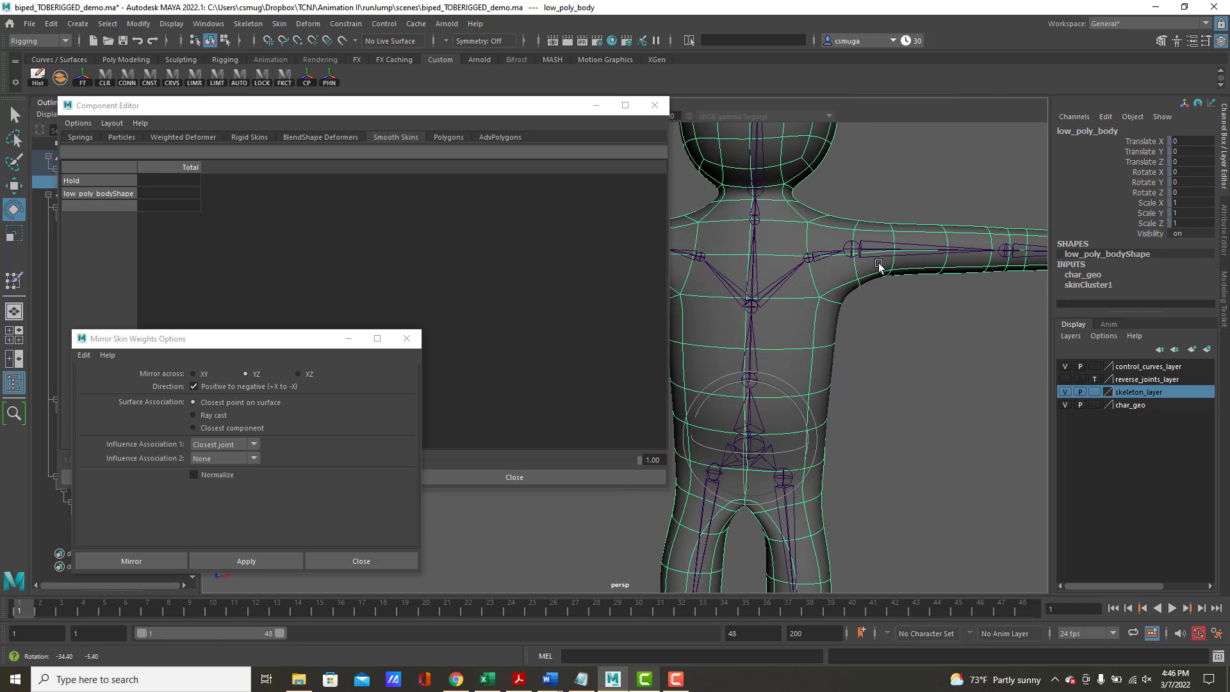
{"action": "right_click_drag", "start_coordinate": [883, 268], "coordinate": [990, 286], "text": "alt"}
{"action": "middle_click_drag", "start_coordinate": [916, 270], "coordinate": [760, 391], "text": "alt"}
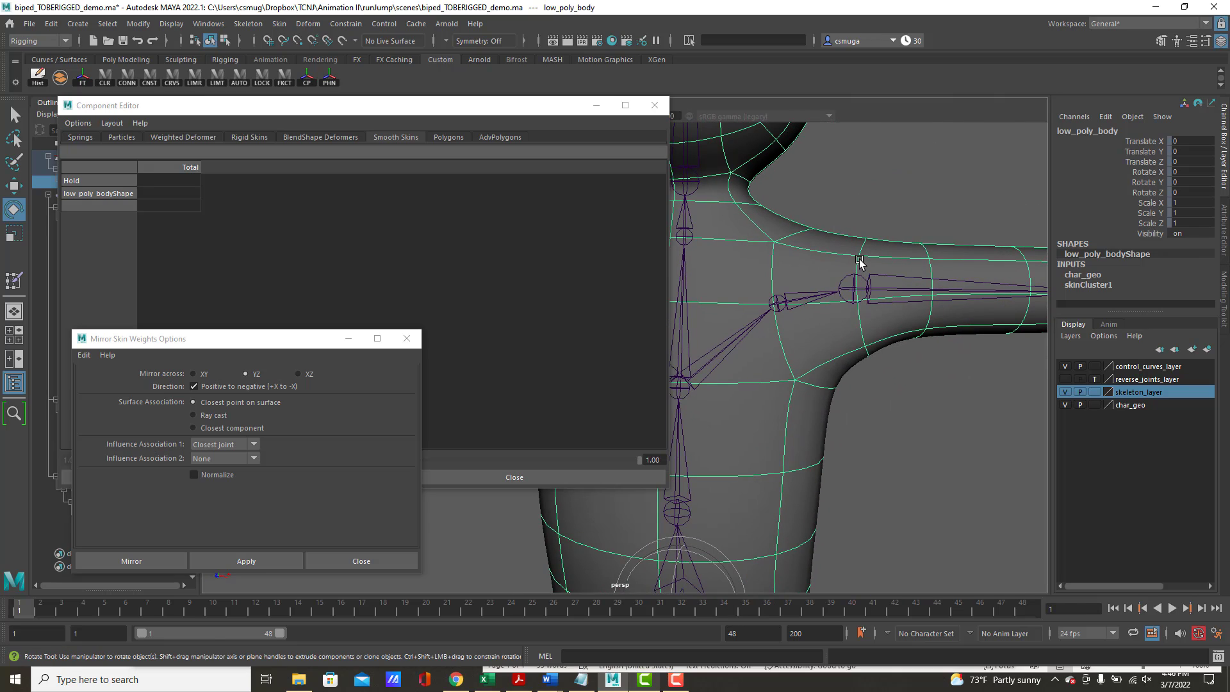
{"action": "right_click_drag", "start_coordinate": [860, 259], "coordinate": [860, 224]}
{"action": "double_click", "coordinate": [858, 271]}
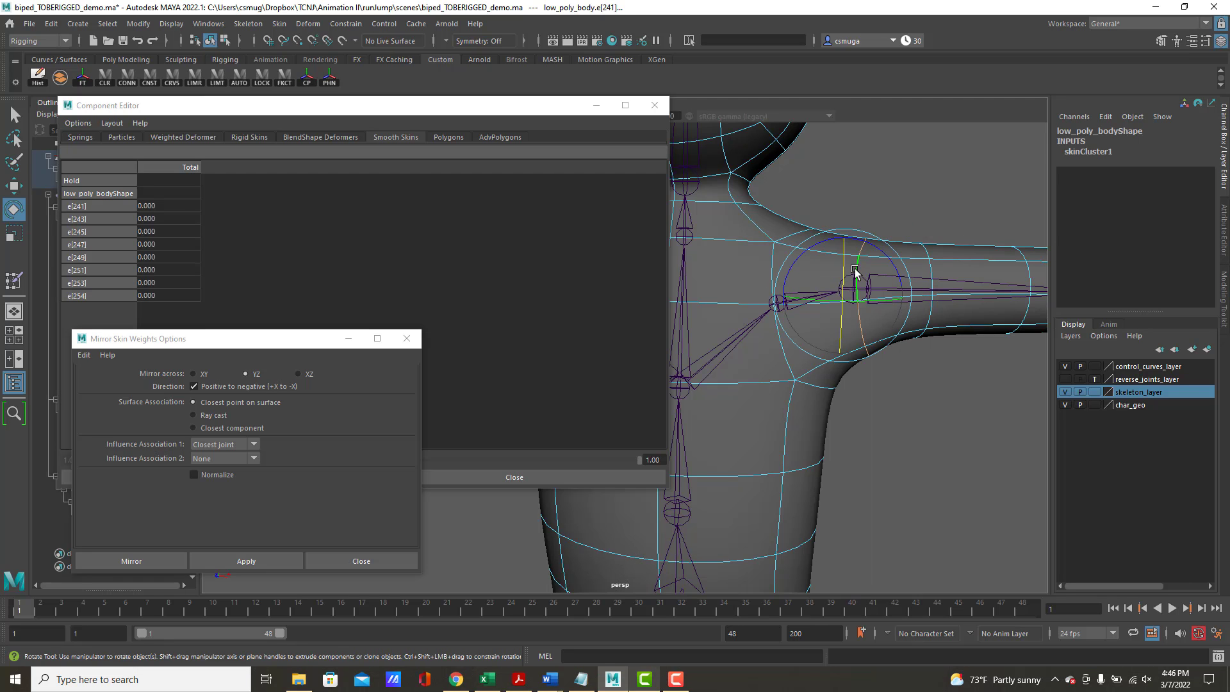
{"action": "mouse_move", "coordinate": [896, 336]}
{"action": "left_mouse_down", "text": "alt"}
{"action": "mouse_move", "coordinate": [908, 333]}
{"action": "mouse_move", "coordinate": [874, 339]}
{"action": "left_mouse_up", "text": "alt"}
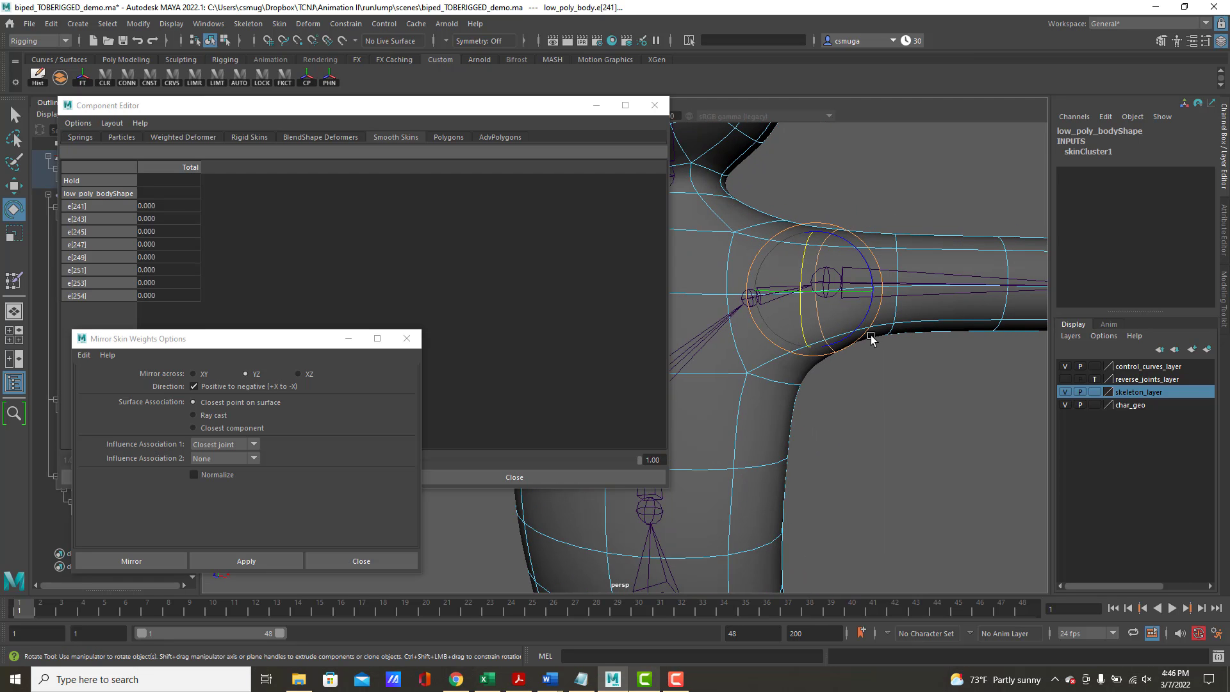
{"action": "right_click", "coordinate": [917, 310], "text": "shift"}
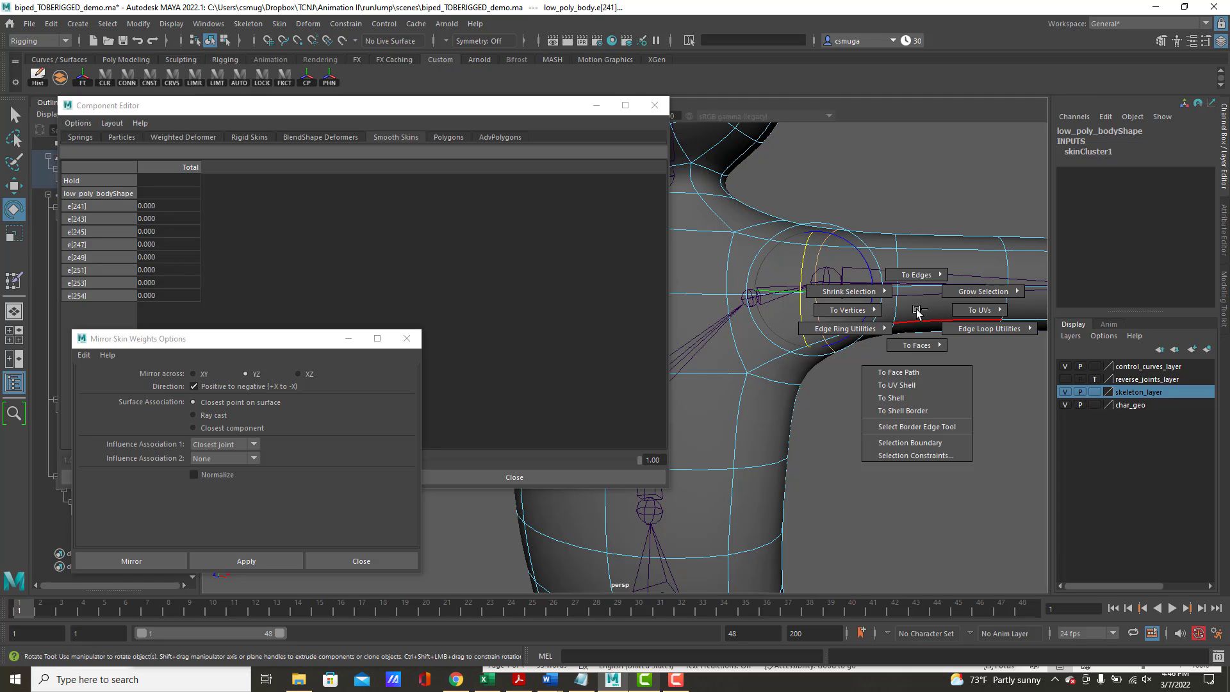
{"action": "right_click_drag", "start_coordinate": [917, 310], "coordinate": [769, 318], "text": "shift"}
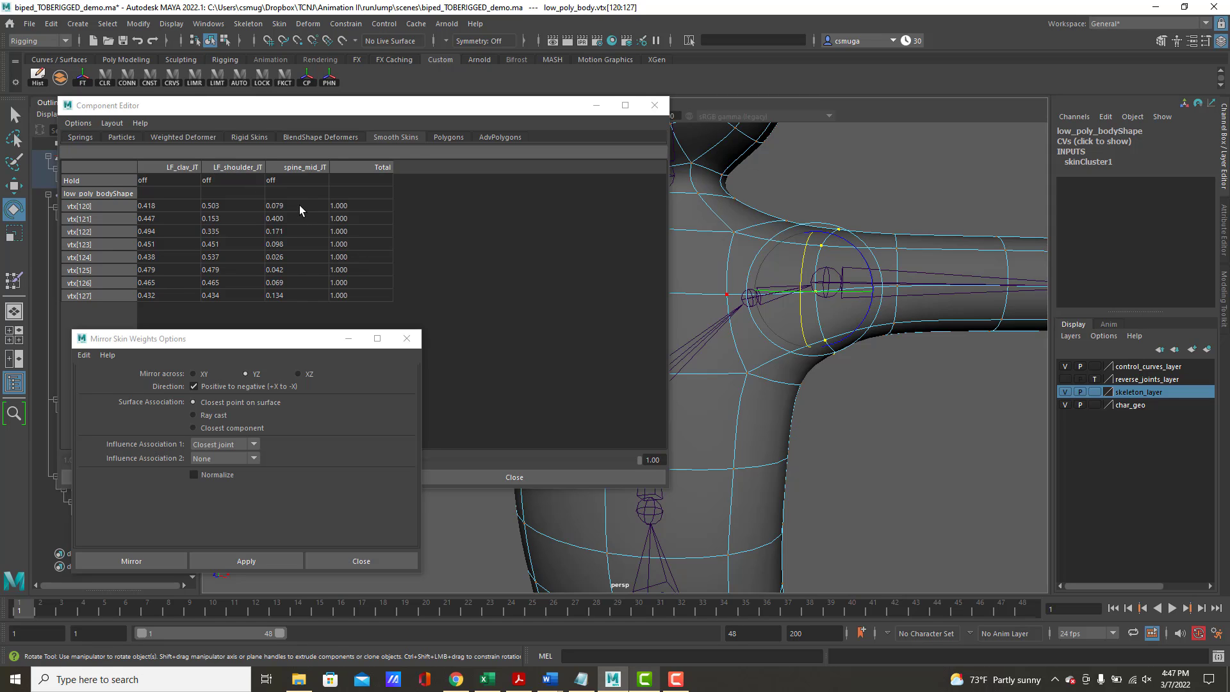
Set the spine_mid_JT weight of all left shoulder loop vertices to 0
{"action": "left_click_drag", "start_coordinate": [299, 205], "coordinate": [294, 296]}
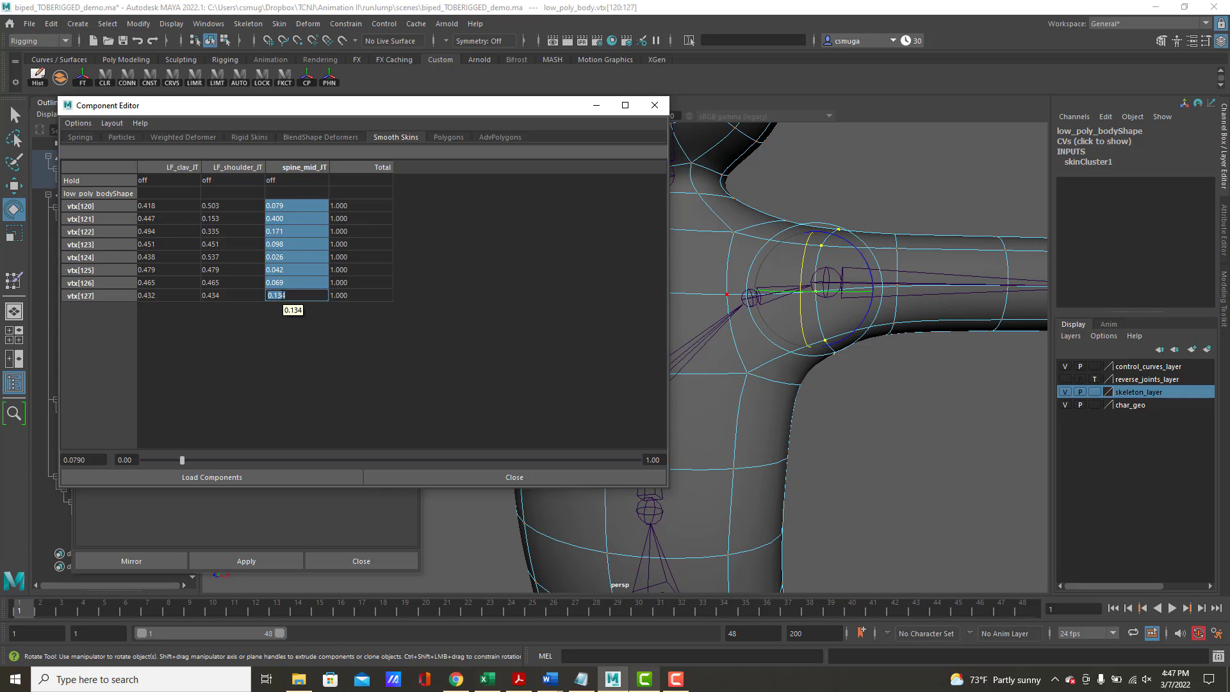
{"action": "type", "text": "0"}
{"action": "key", "text": "Return"}
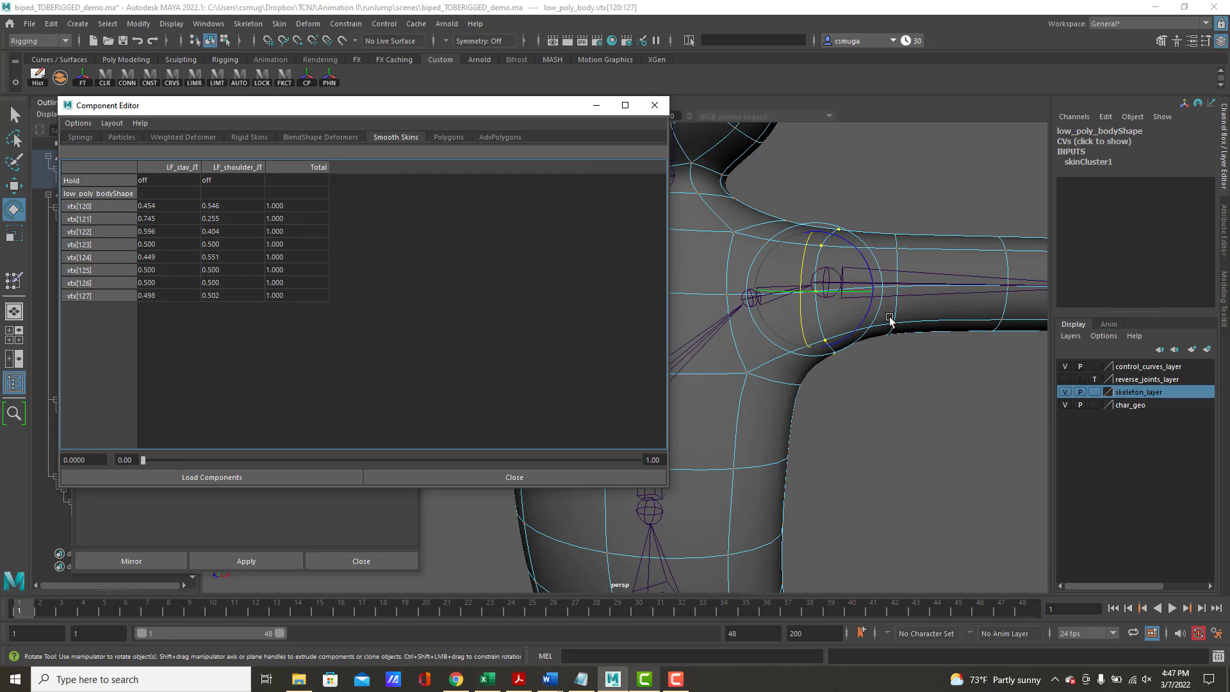
Select the horizontal edge loop around the upper torso just below the armpits and convert it to vertices
{"action": "left_click_drag", "start_coordinate": [887, 324], "coordinate": [895, 274], "text": "alt"}
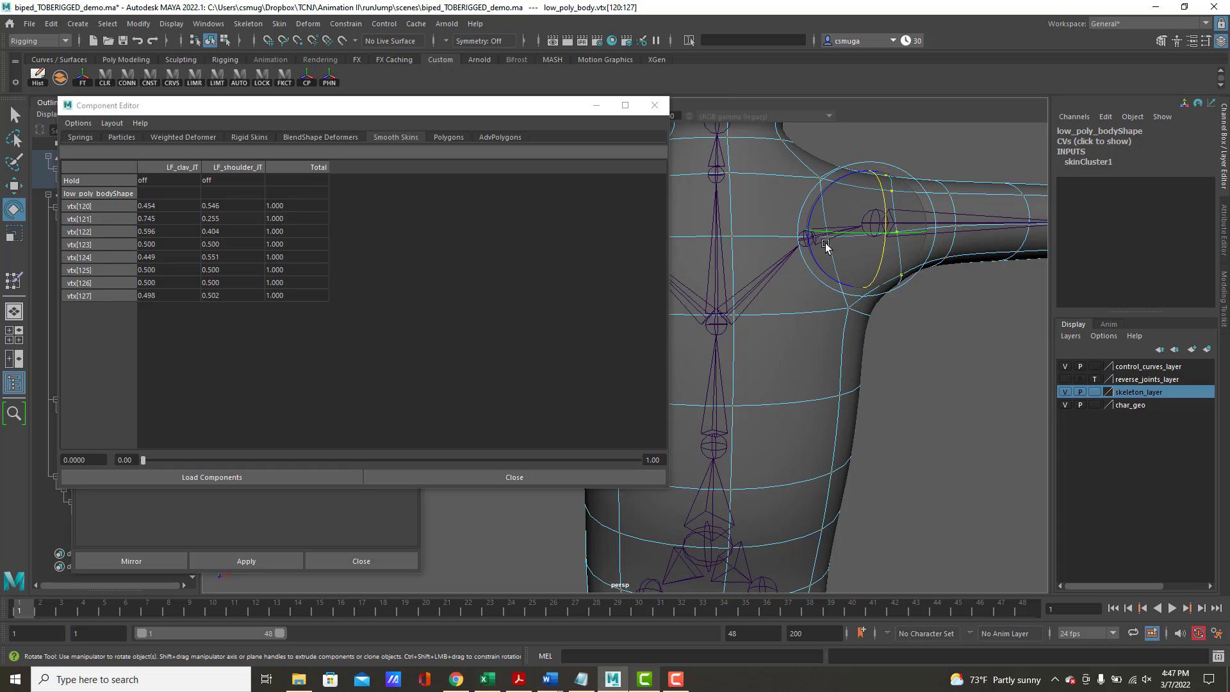
{"action": "right_click_drag", "start_coordinate": [833, 250], "coordinate": [748, 233], "text": "alt"}
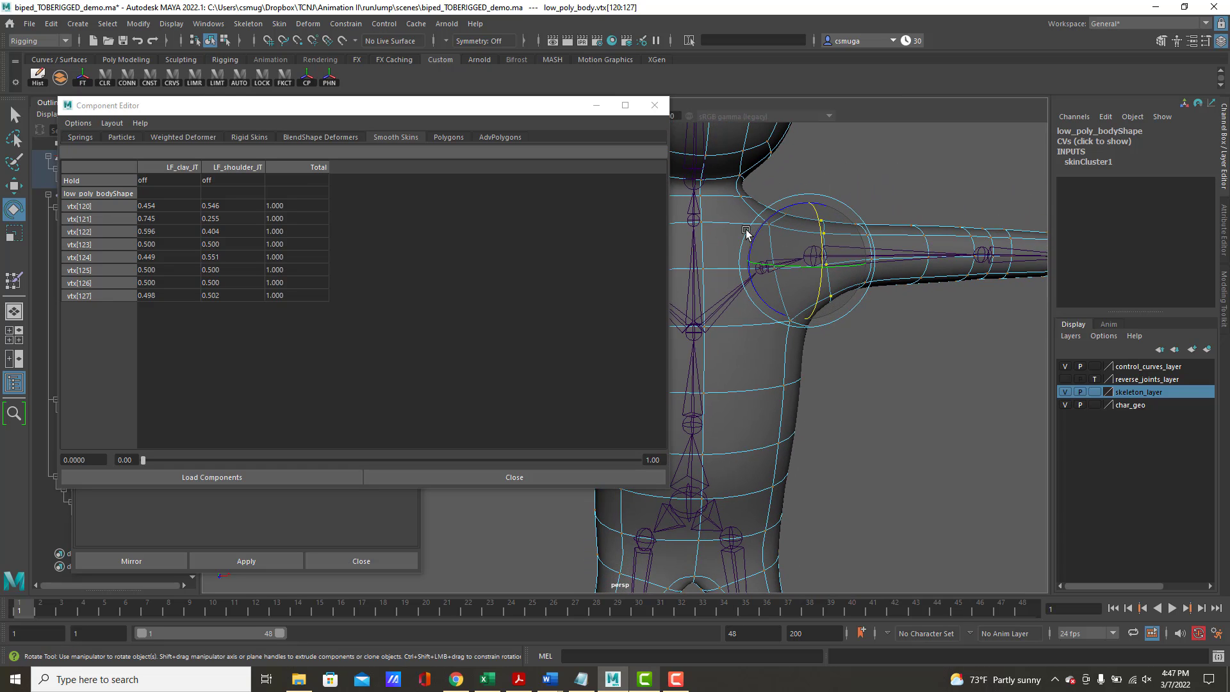
{"action": "middle_click_drag", "start_coordinate": [764, 256], "coordinate": [865, 240], "text": "alt"}
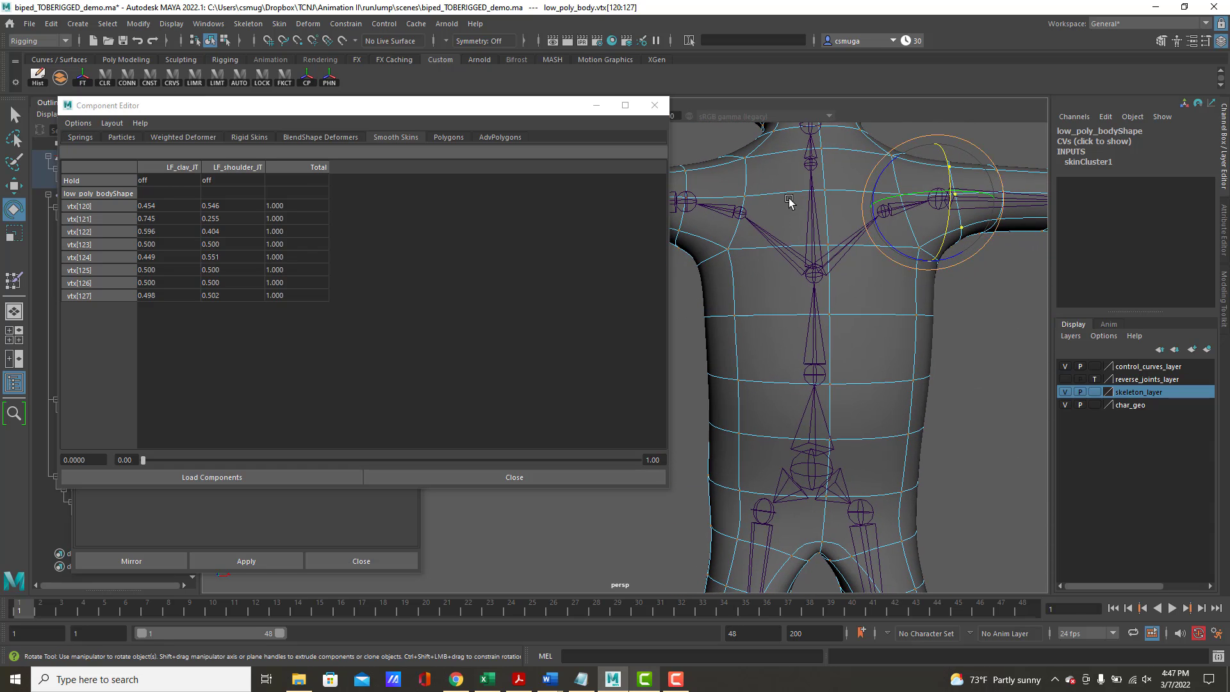
{"action": "right_click_drag", "start_coordinate": [857, 322], "coordinate": [833, 295]}
{"action": "double_click", "coordinate": [872, 315]}
{"action": "left_click_drag", "start_coordinate": [889, 329], "coordinate": [923, 305], "text": "alt"}
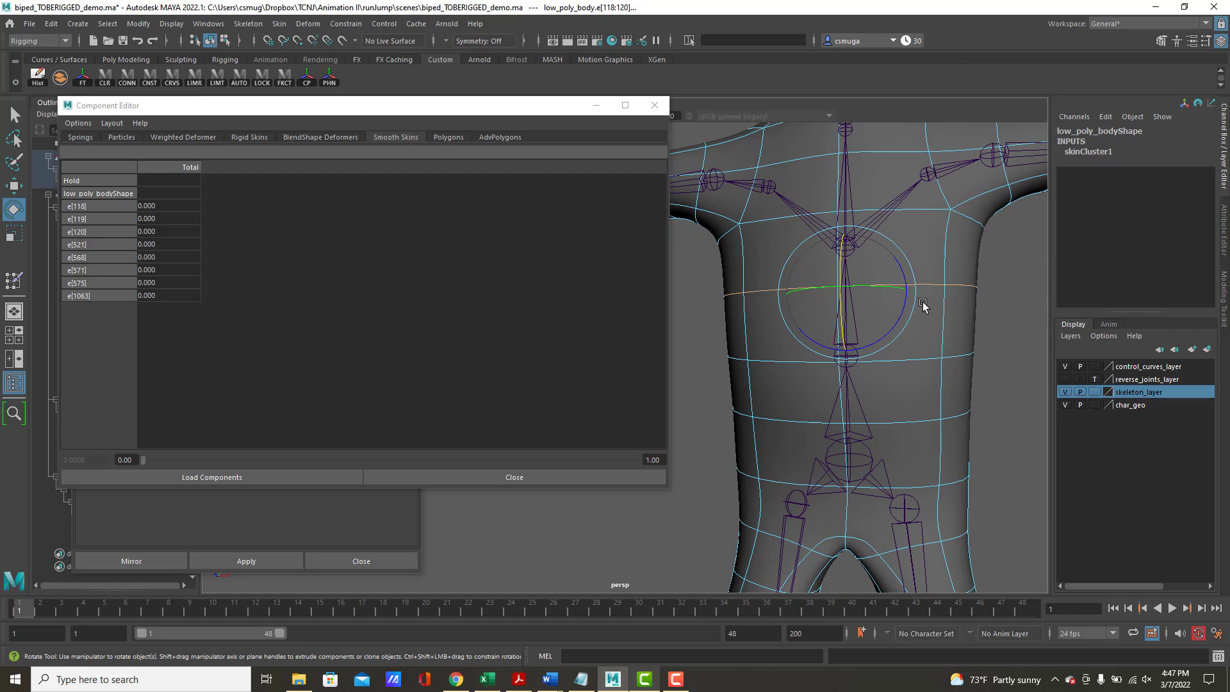
{"action": "right_click", "coordinate": [953, 324], "text": "shift"}
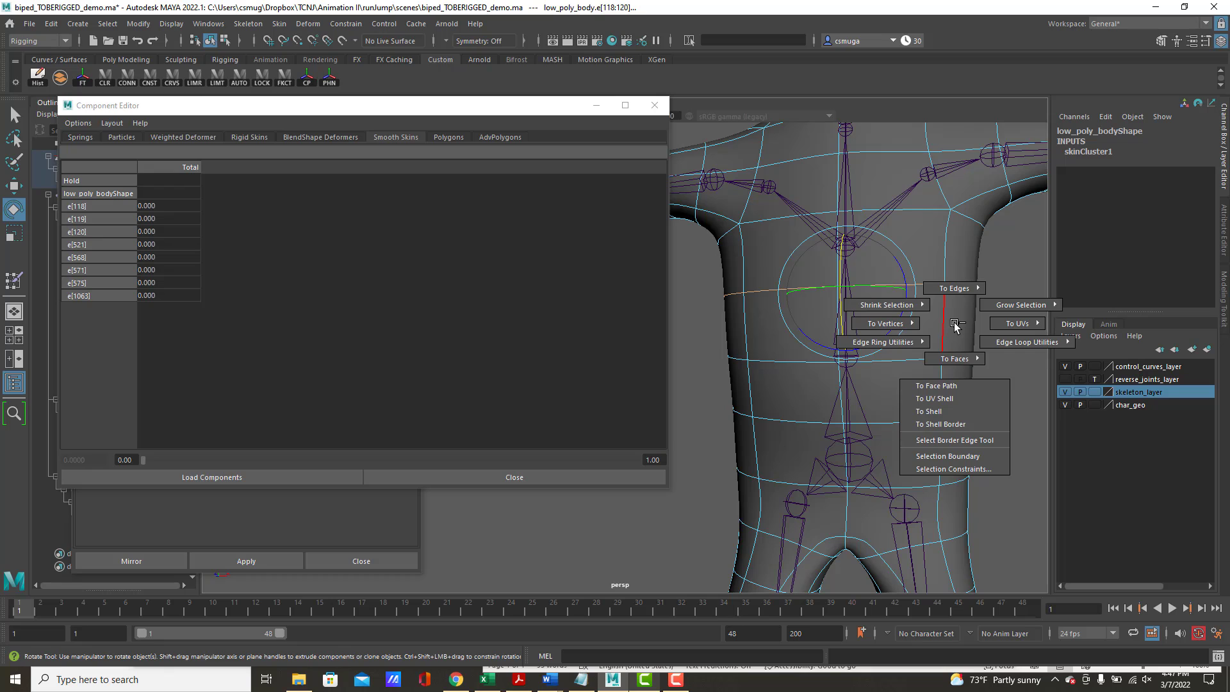
{"action": "left_click", "coordinate": [884, 324]}
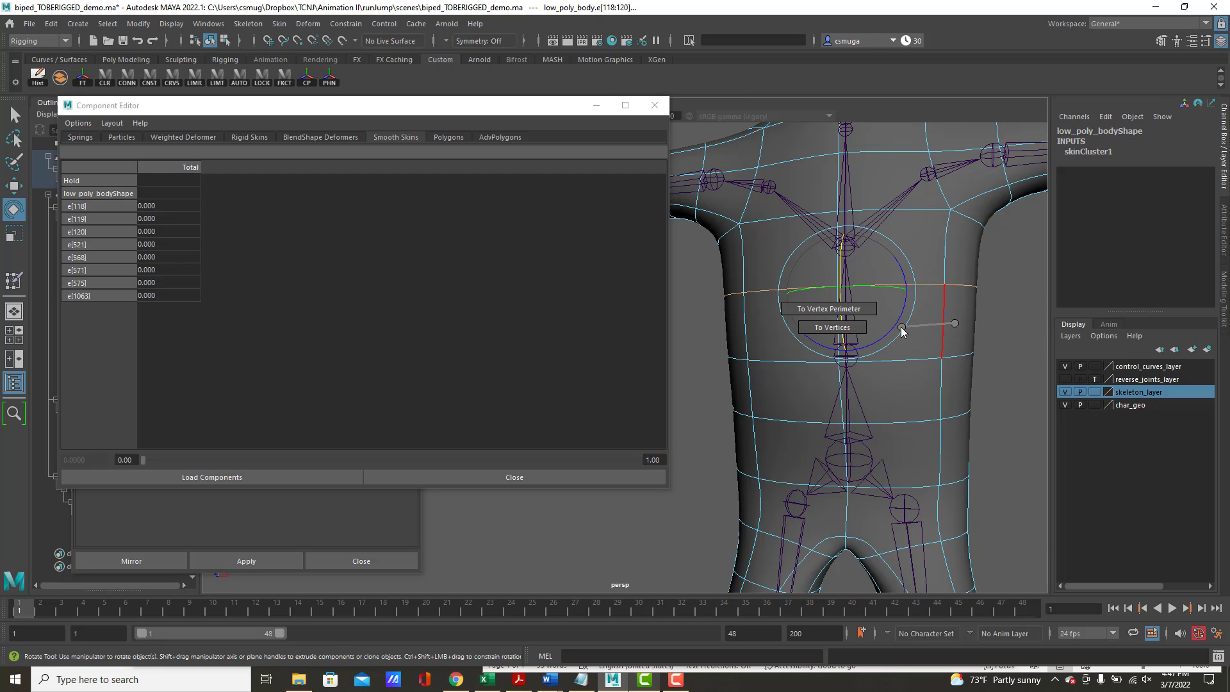
{"action": "left_click", "coordinate": [852, 331]}
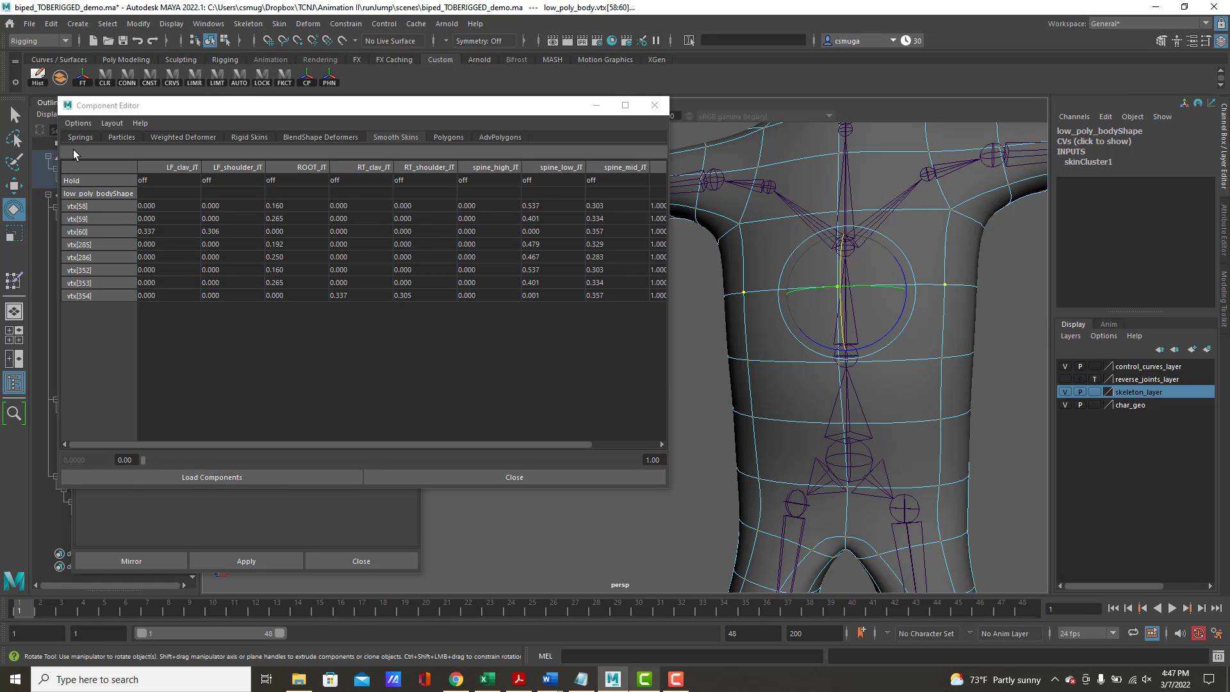
Set the LF_clav_JT, LF_shoulder_JT, RT_clav_JT and RT_shoulder_JT weights of the upper-torso loop vertices to 0
{"action": "left_click_drag", "start_coordinate": [172, 206], "coordinate": [228, 297]}
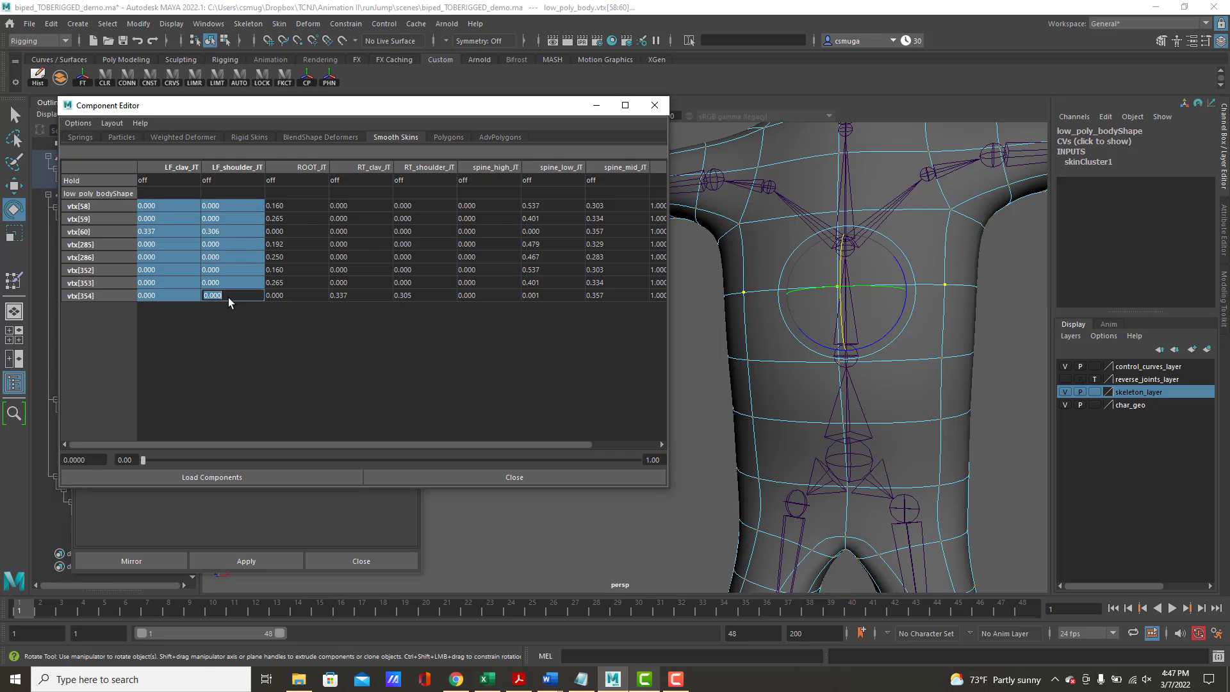
{"action": "key", "text": "Return"}
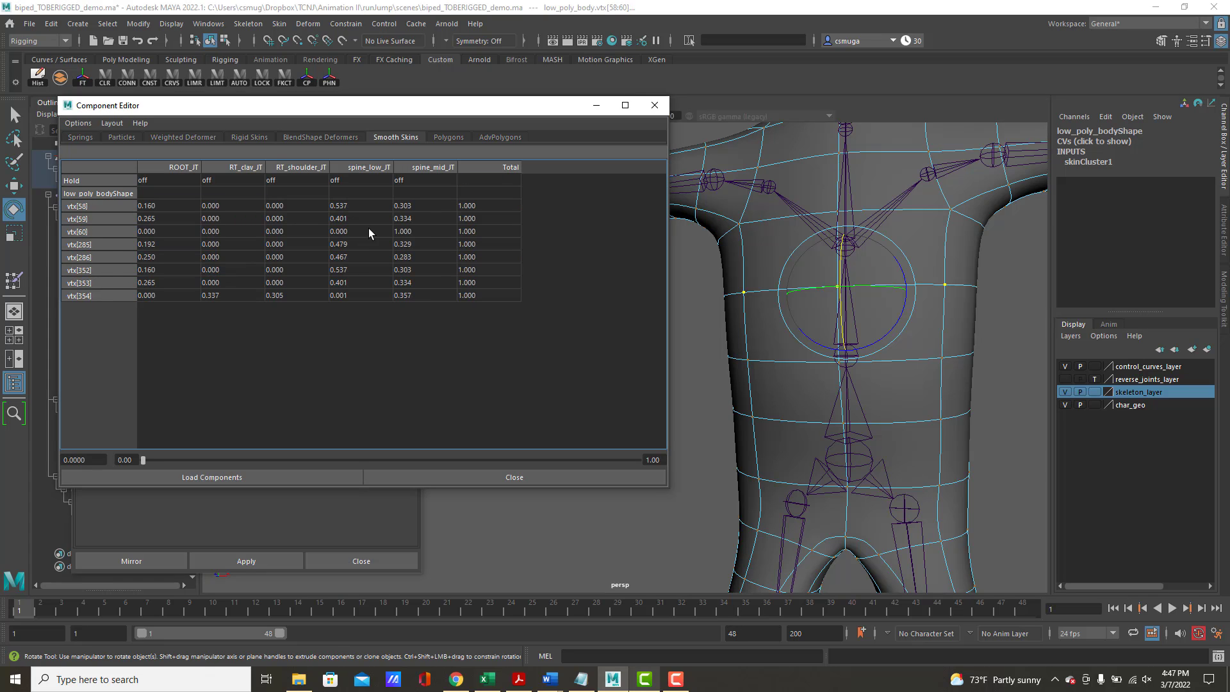
{"action": "left_click_drag", "start_coordinate": [227, 208], "coordinate": [301, 294]}
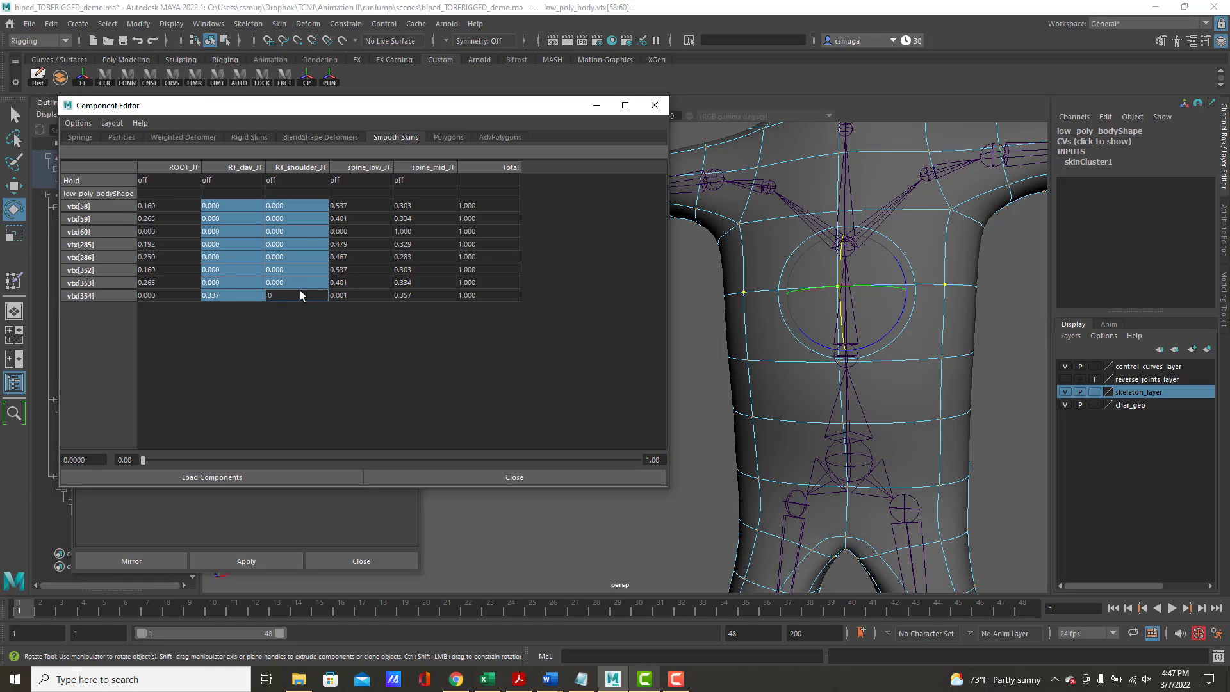
{"action": "type", "text": "0"}
{"action": "key", "text": "Return"}
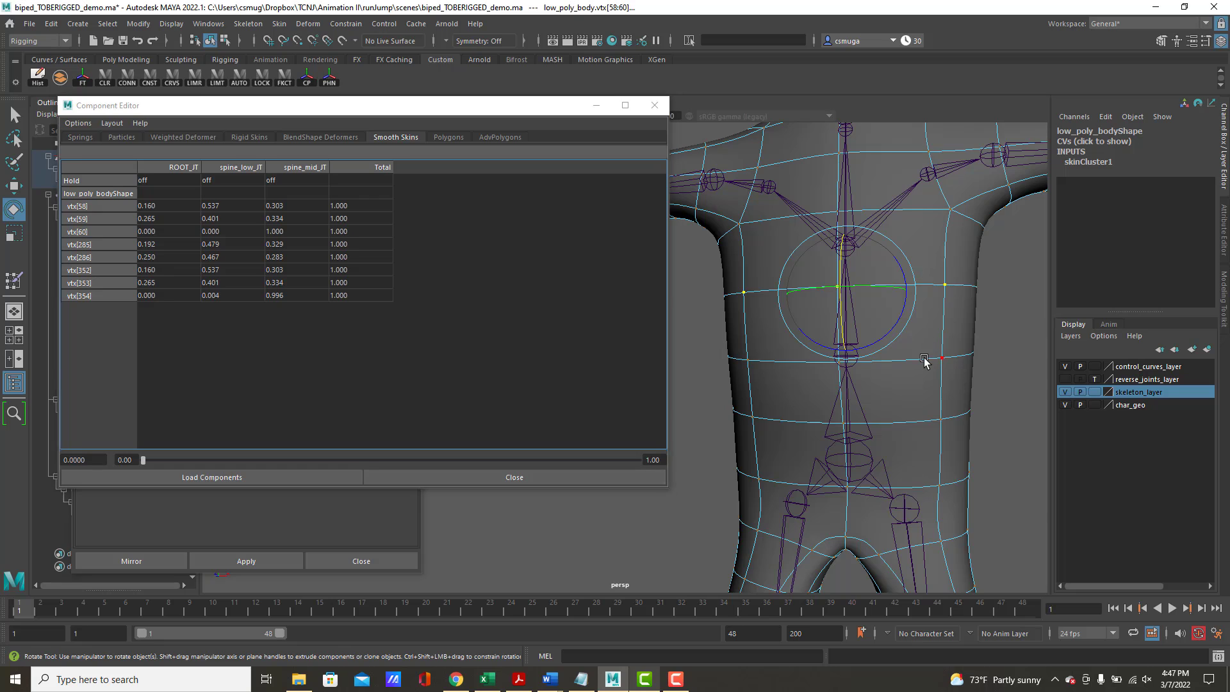
Switch to edge selection and select three neighbouring horizontal edge loops around the torso below the armpits
{"action": "right_click_drag", "start_coordinate": [924, 326], "coordinate": [944, 300]}
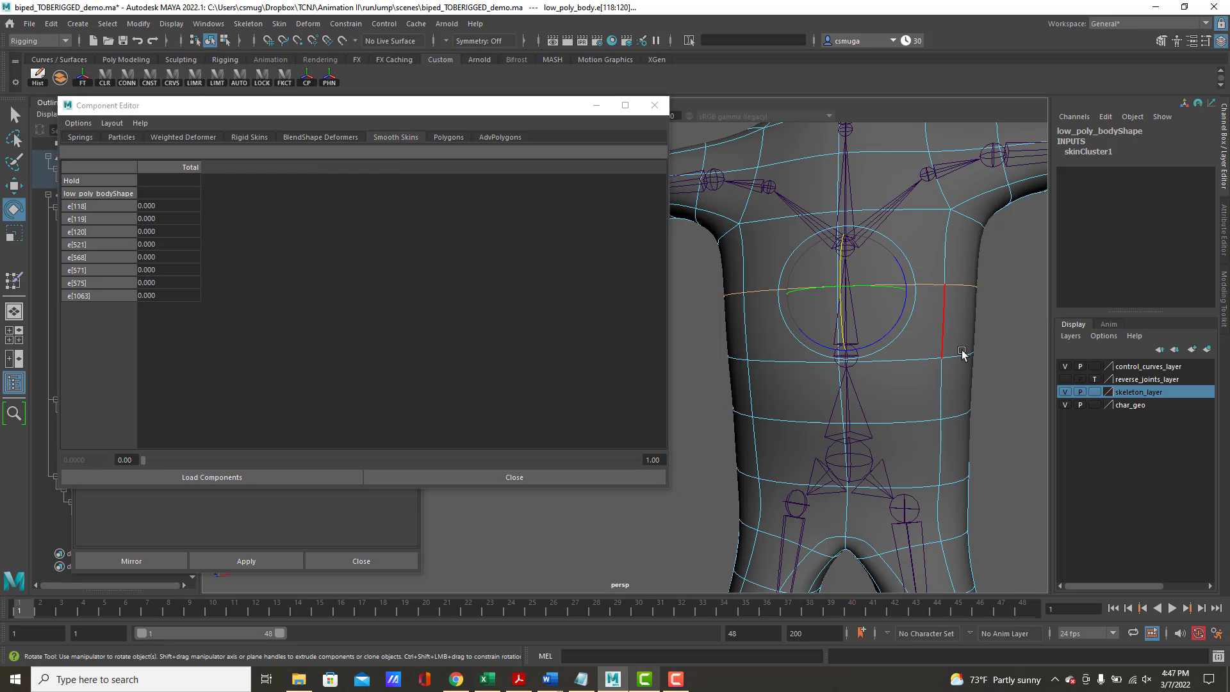
{"action": "double_click", "coordinate": [965, 356]}
{"action": "double_click", "coordinate": [921, 288], "text": "shift"}
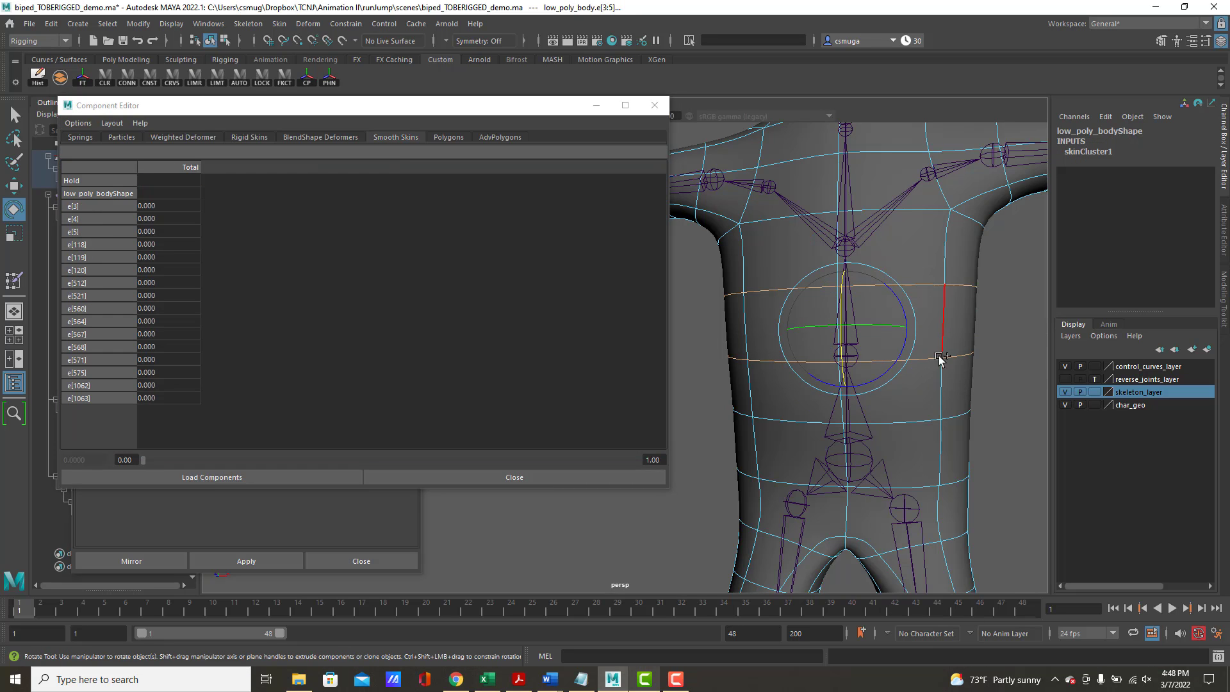
{"action": "double_click", "coordinate": [917, 420], "text": "shift"}
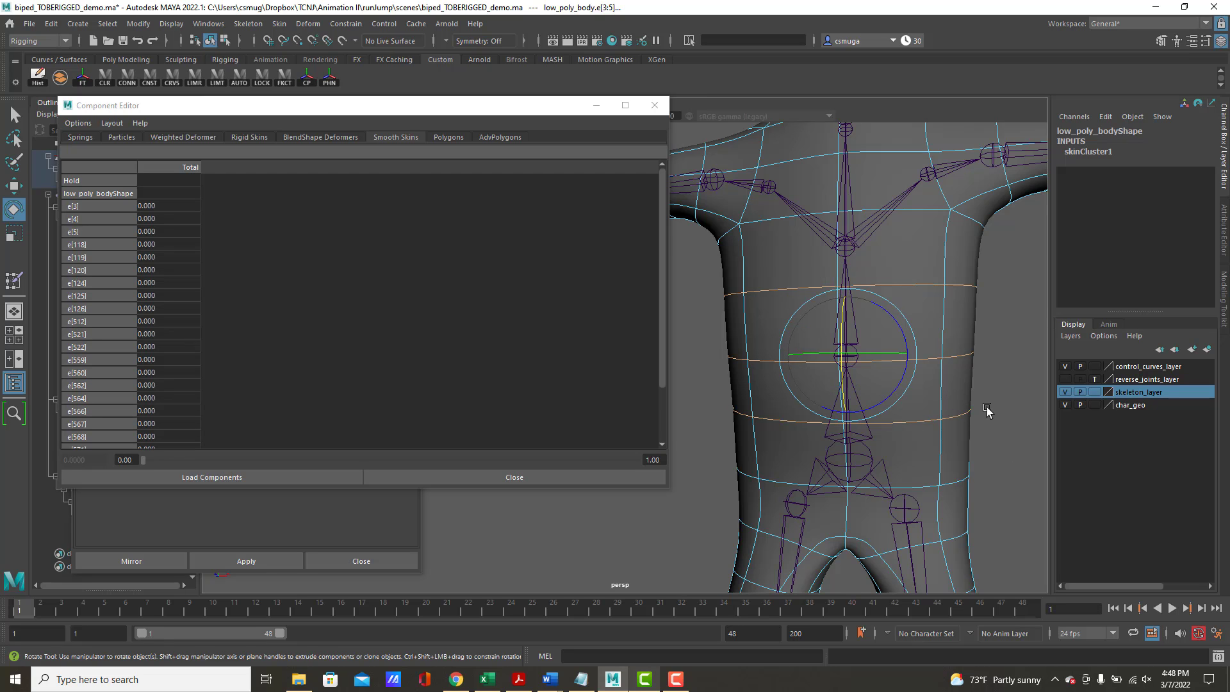
{"action": "right_click_drag", "start_coordinate": [987, 407], "coordinate": [893, 336], "text": "alt"}
{"action": "middle_click_drag", "start_coordinate": [892, 336], "coordinate": [930, 399], "text": "alt"}
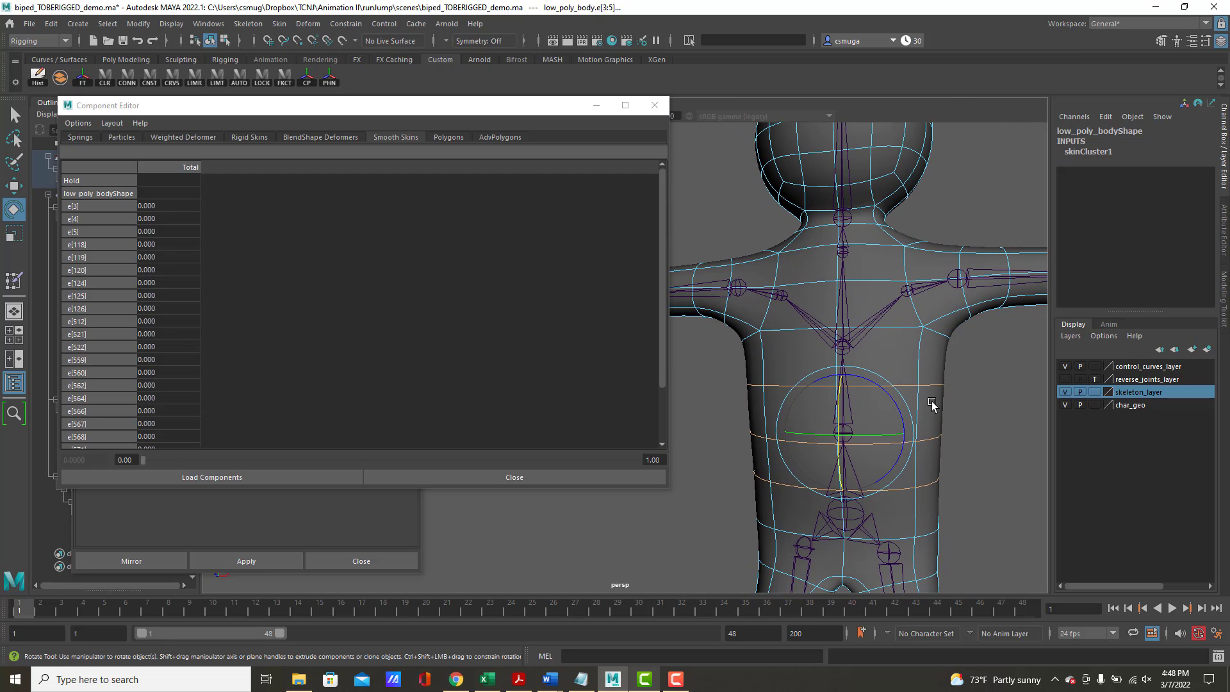
Add the front chest edges from armpit level up to the collar to the selection, leaving out the edges along the arms
{"action": "double_click", "coordinate": [883, 328], "text": "shift"}
{"action": "double_click", "coordinate": [872, 282], "text": "shift"}
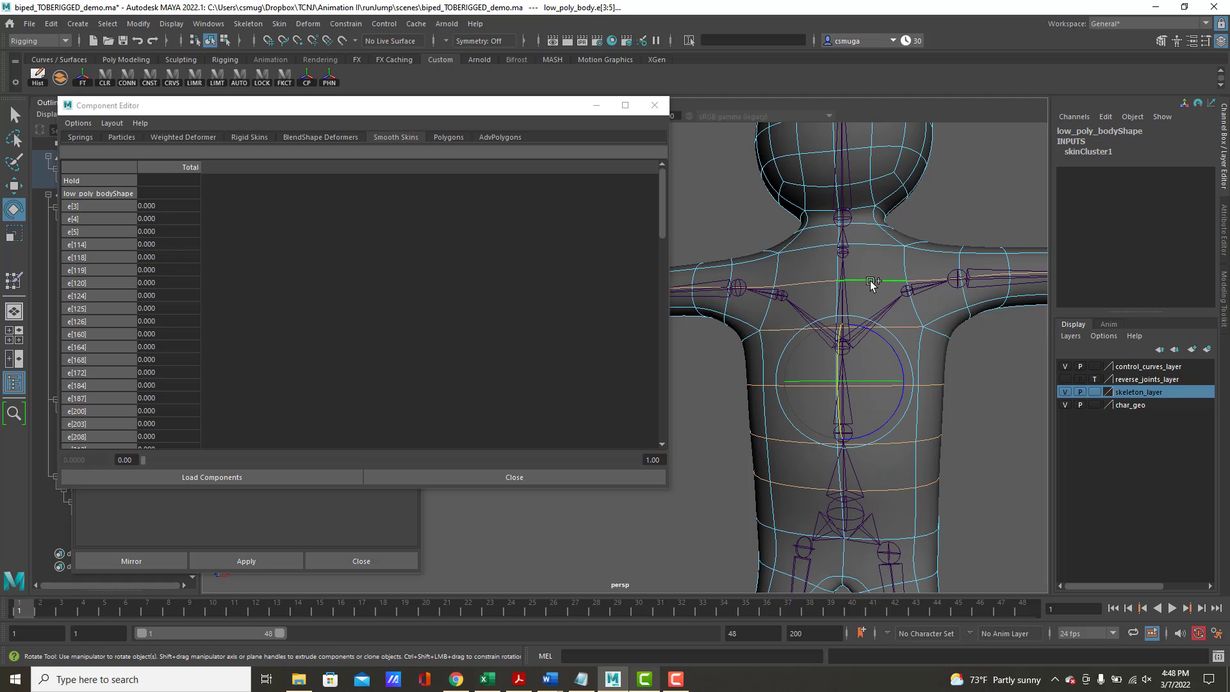
{"action": "key", "text": "ctrl+z"}
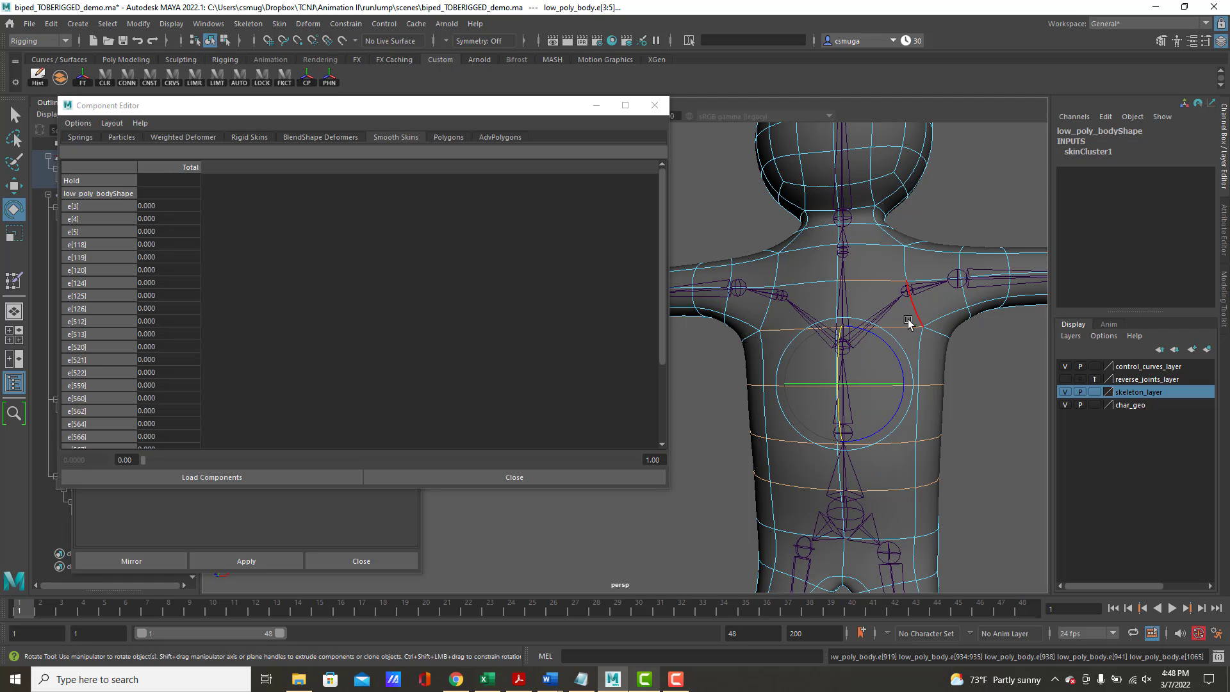
{"action": "left_click", "coordinate": [880, 280], "text": "ctrl"}
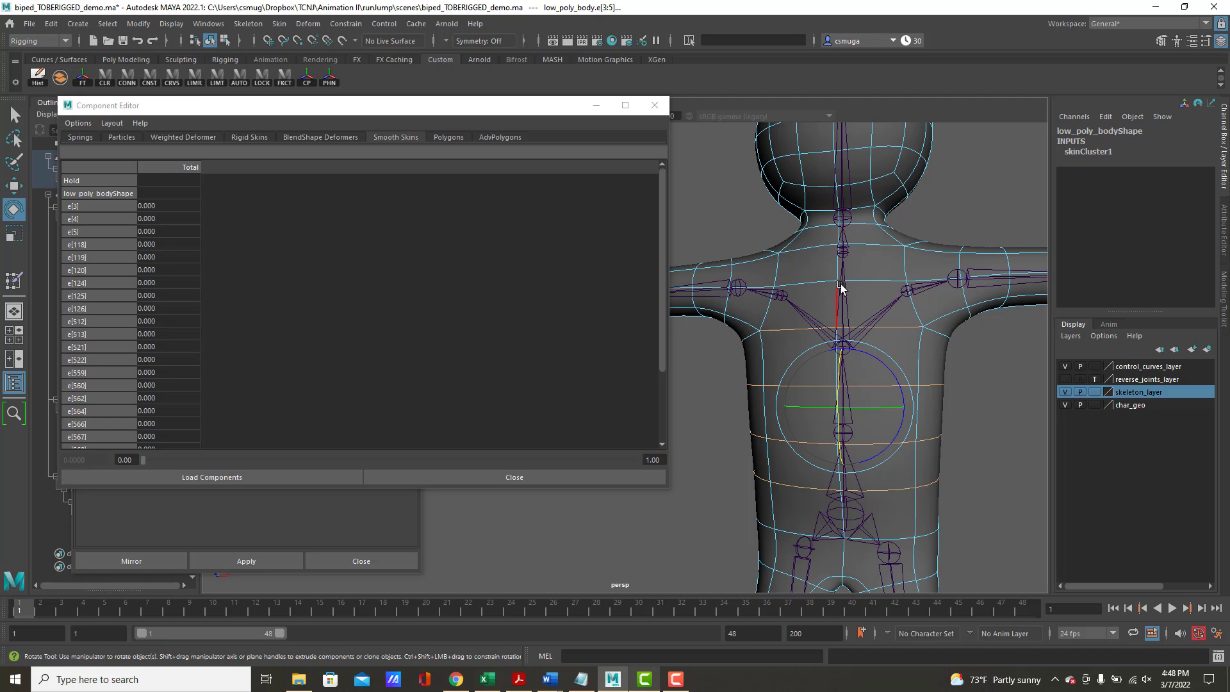
{"action": "left_click", "coordinate": [871, 282], "text": "shift"}
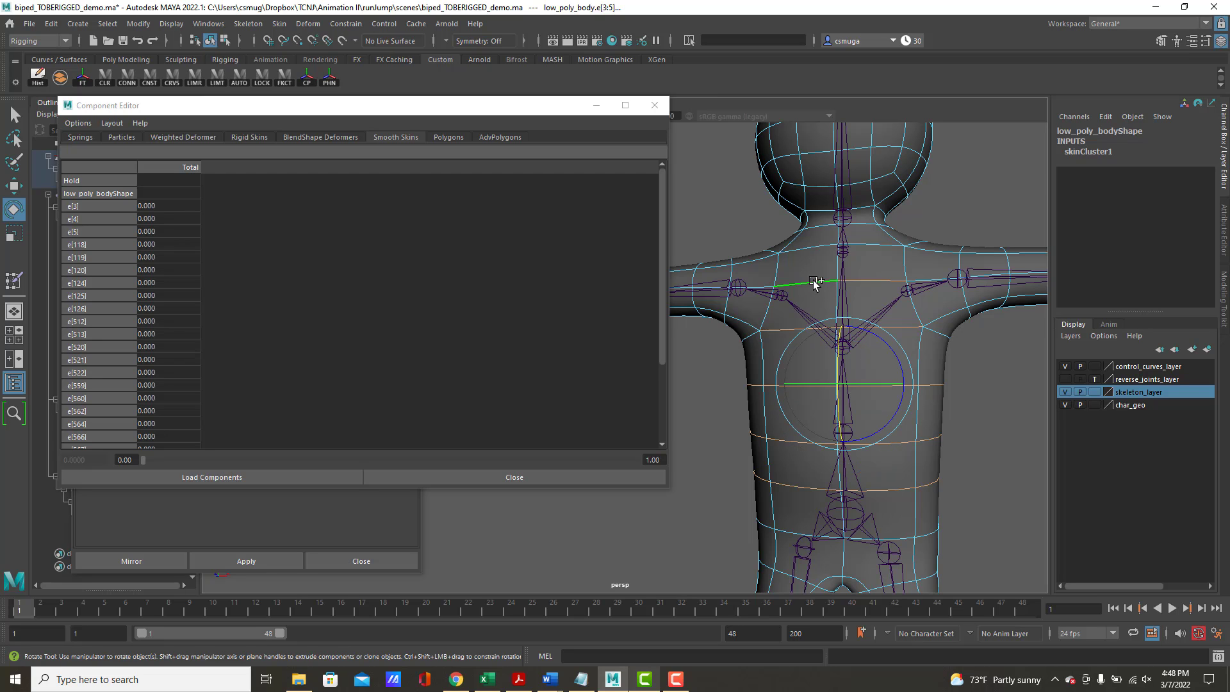
{"action": "left_click", "coordinate": [858, 247], "text": "shift"}
{"action": "left_click", "coordinate": [824, 247], "text": "shift"}
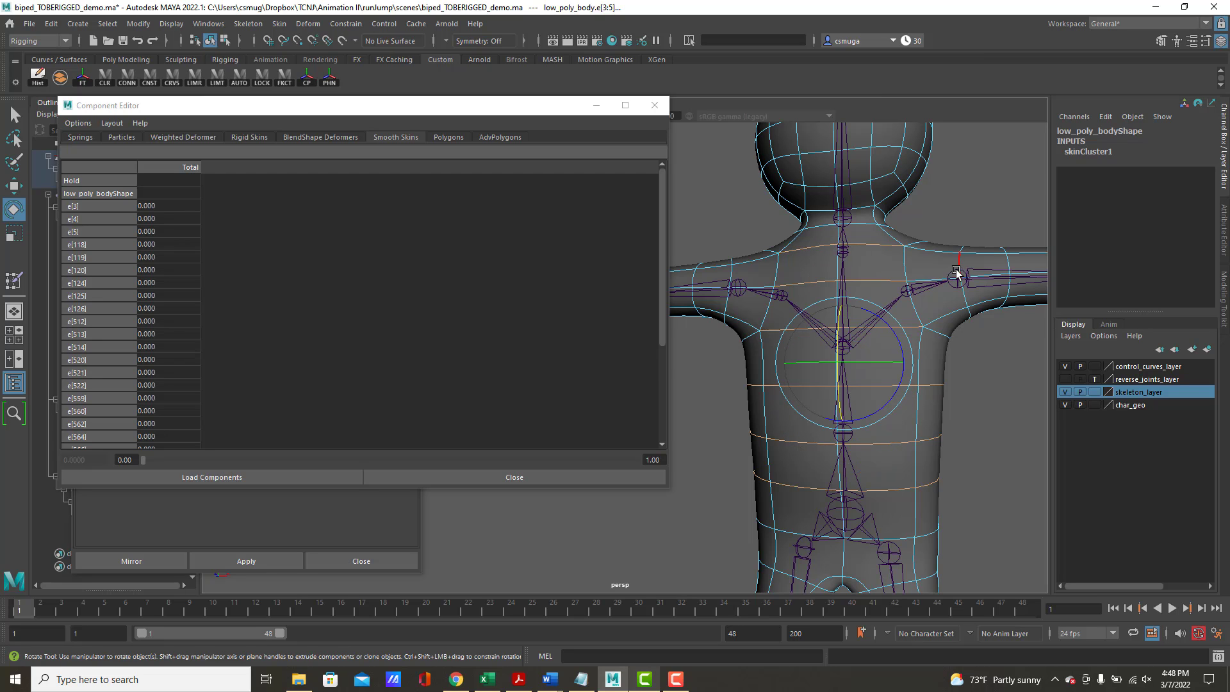
Extend the edge selection around the base of the neck and across the upper back between the arms
{"action": "left_click_drag", "start_coordinate": [956, 273], "coordinate": [814, 335], "text": "alt"}
{"action": "left_click", "coordinate": [795, 327], "text": "shift"}
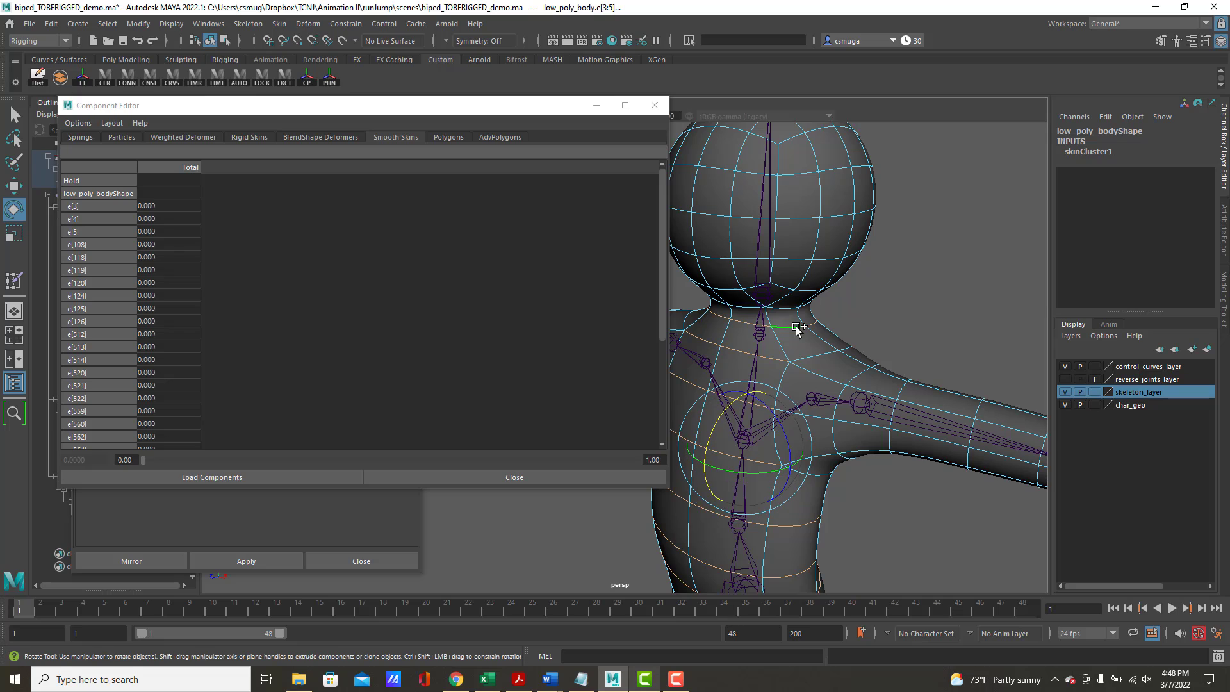
{"action": "left_click_drag", "start_coordinate": [908, 331], "coordinate": [824, 332], "text": "alt"}
{"action": "right_click_drag", "start_coordinate": [824, 333], "coordinate": [942, 294], "text": "alt"}
{"action": "middle_click_drag", "start_coordinate": [942, 294], "coordinate": [1026, 296], "text": "alt"}
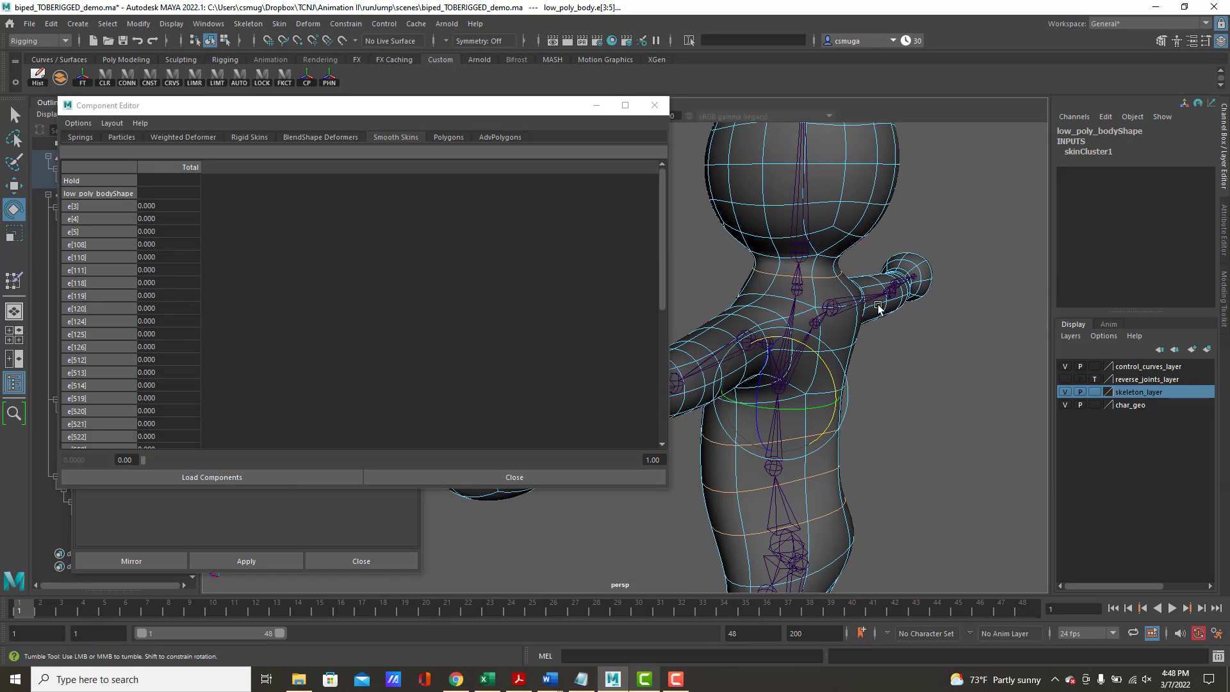
{"action": "left_click_drag", "start_coordinate": [879, 308], "coordinate": [997, 300], "text": "alt"}
{"action": "double_click", "coordinate": [928, 265], "text": "shift"}
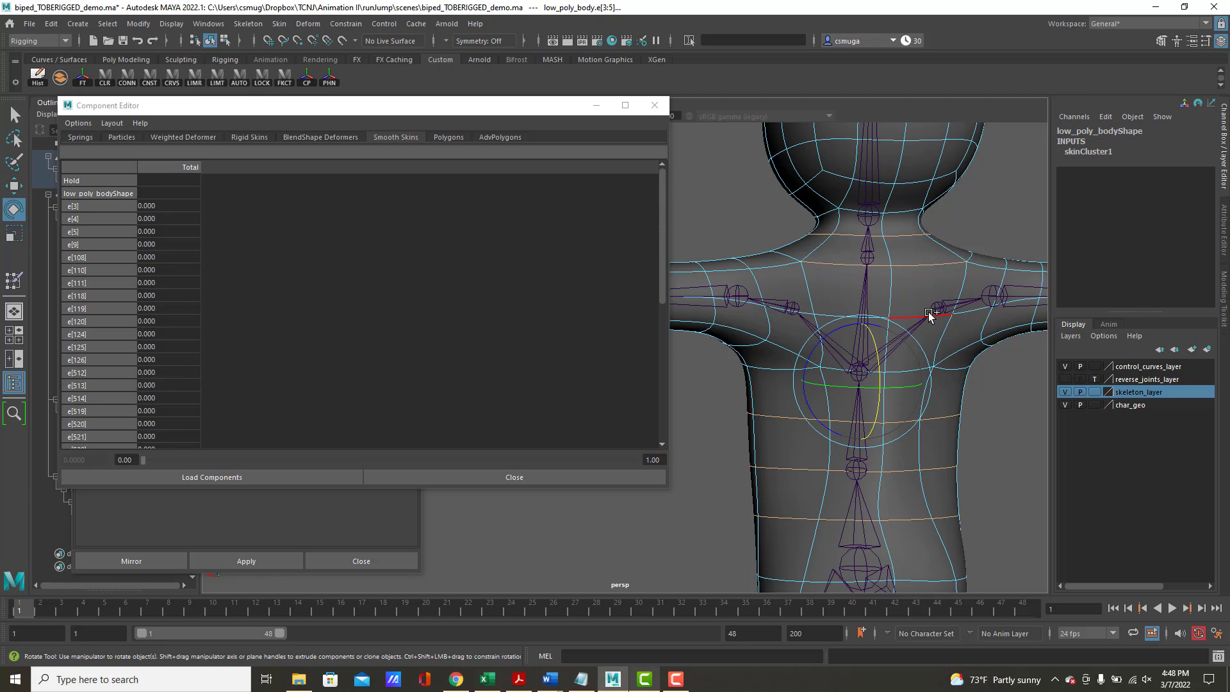
{"action": "double_click", "coordinate": [936, 340], "text": "shift"}
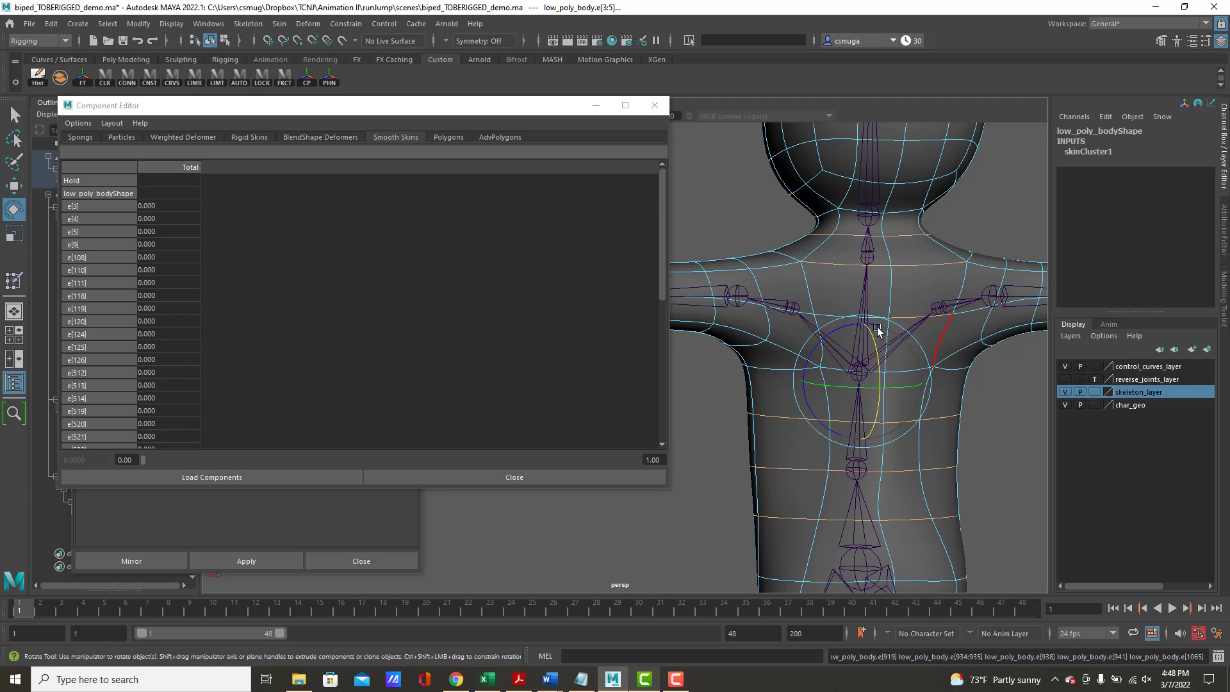
{"action": "left_click", "coordinate": [825, 316], "text": "shift"}
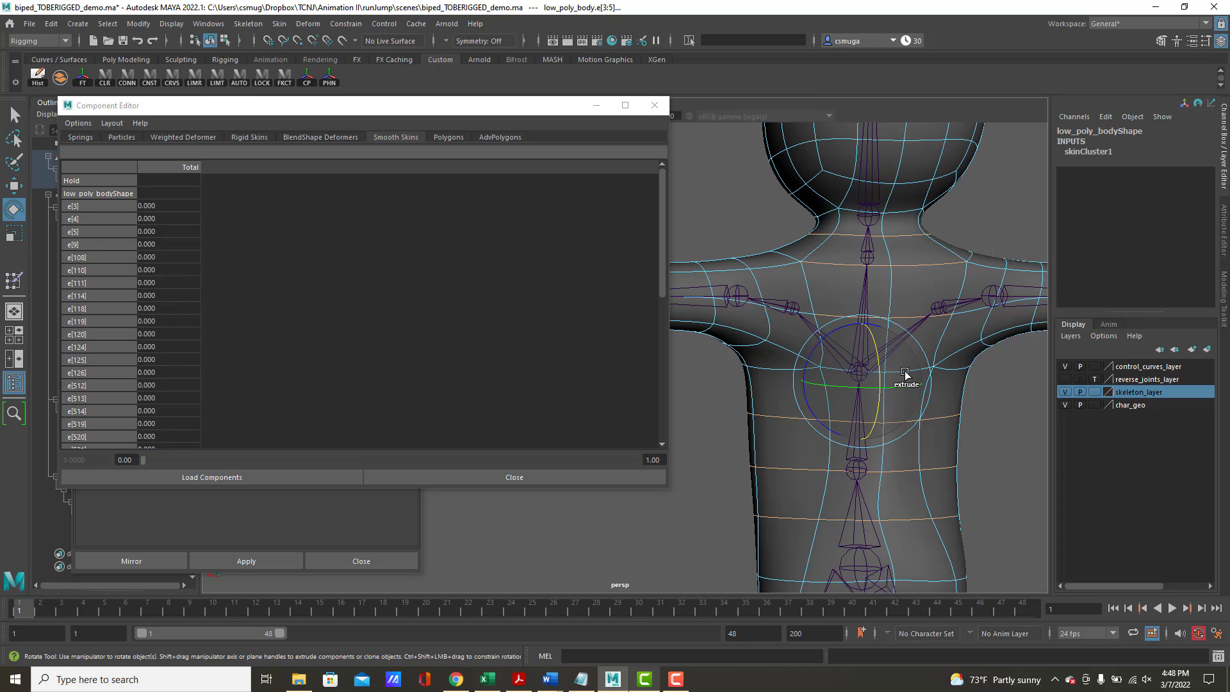
{"action": "key", "text": "q"}
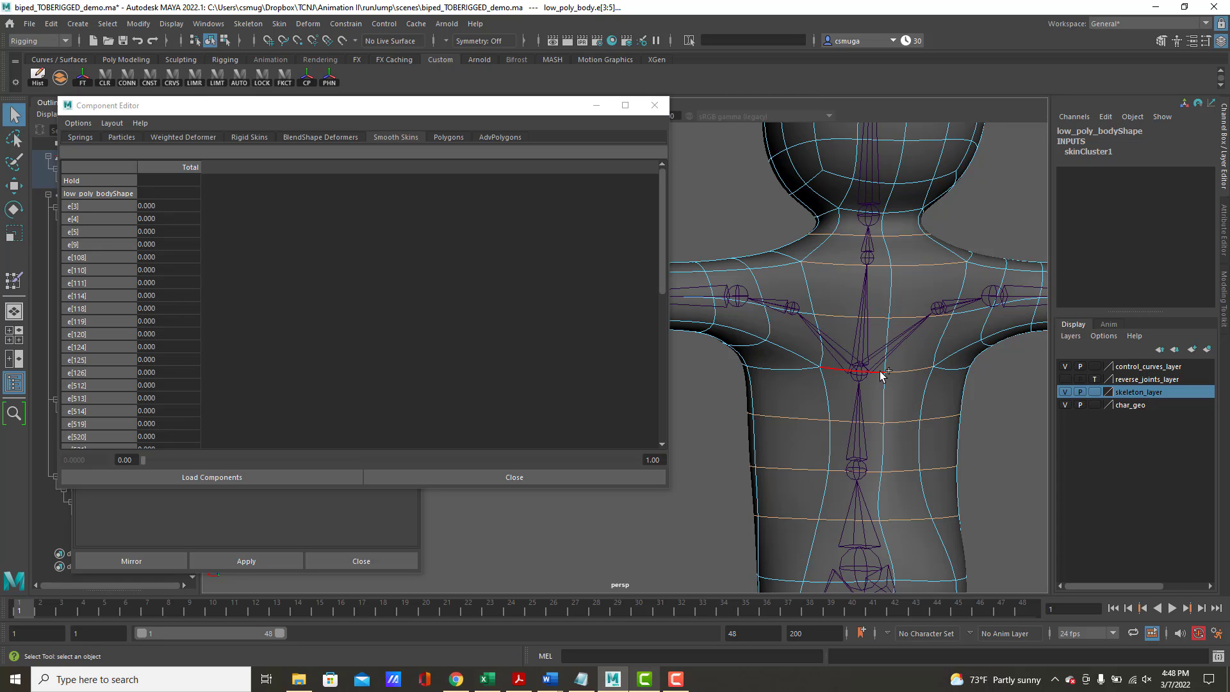
{"action": "left_click", "coordinate": [894, 289], "text": "shift"}
Convert the selected torso, chest and upper-back edges to vertices
{"action": "right_click_drag", "start_coordinate": [911, 285], "coordinate": [740, 263], "text": "alt"}
{"action": "left_click_drag", "start_coordinate": [746, 263], "coordinate": [1060, 293], "text": "alt"}
{"action": "middle_click_drag", "start_coordinate": [712, 282], "coordinate": [793, 307], "text": "alt"}
{"action": "left_click_drag", "start_coordinate": [794, 306], "coordinate": [808, 313], "text": "alt"}
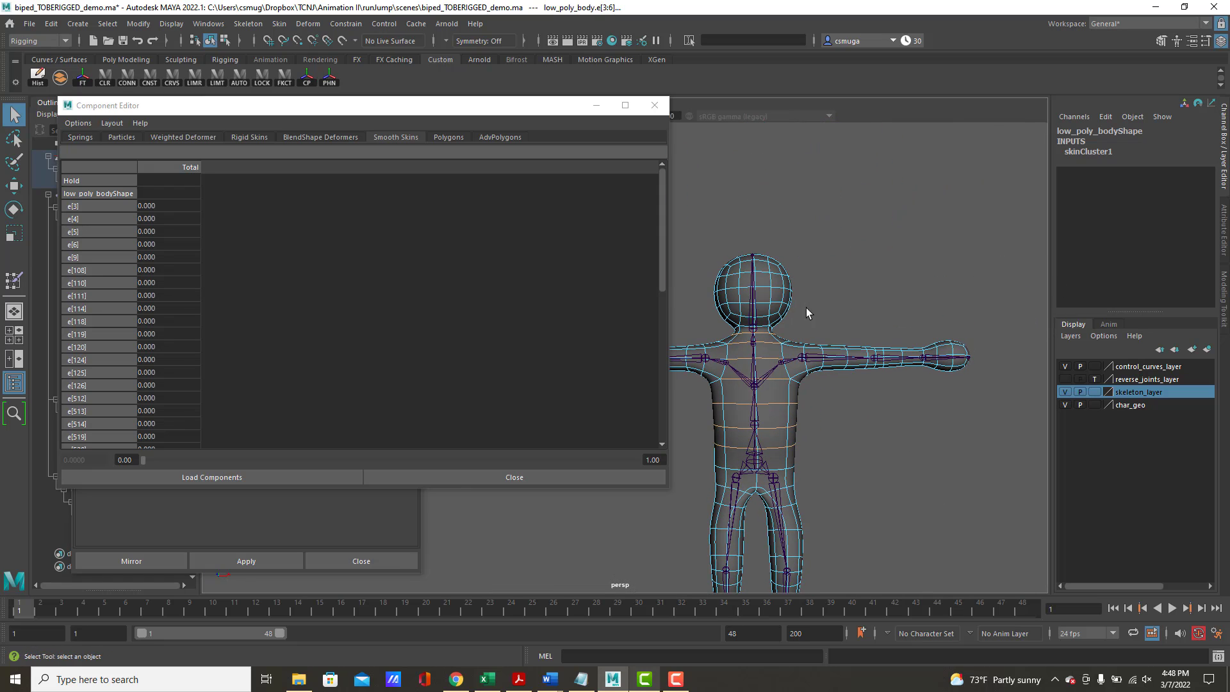
{"action": "right_click", "coordinate": [794, 413], "text": "shift"}
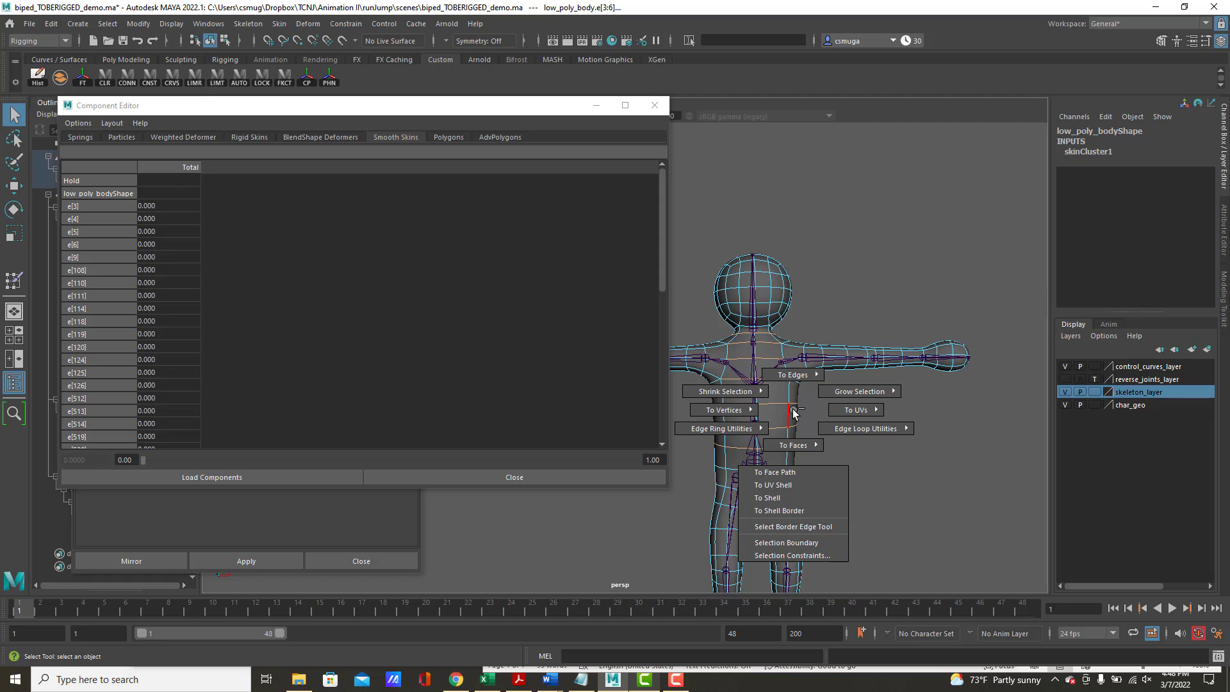
{"action": "mouse_move", "coordinate": [739, 415]}
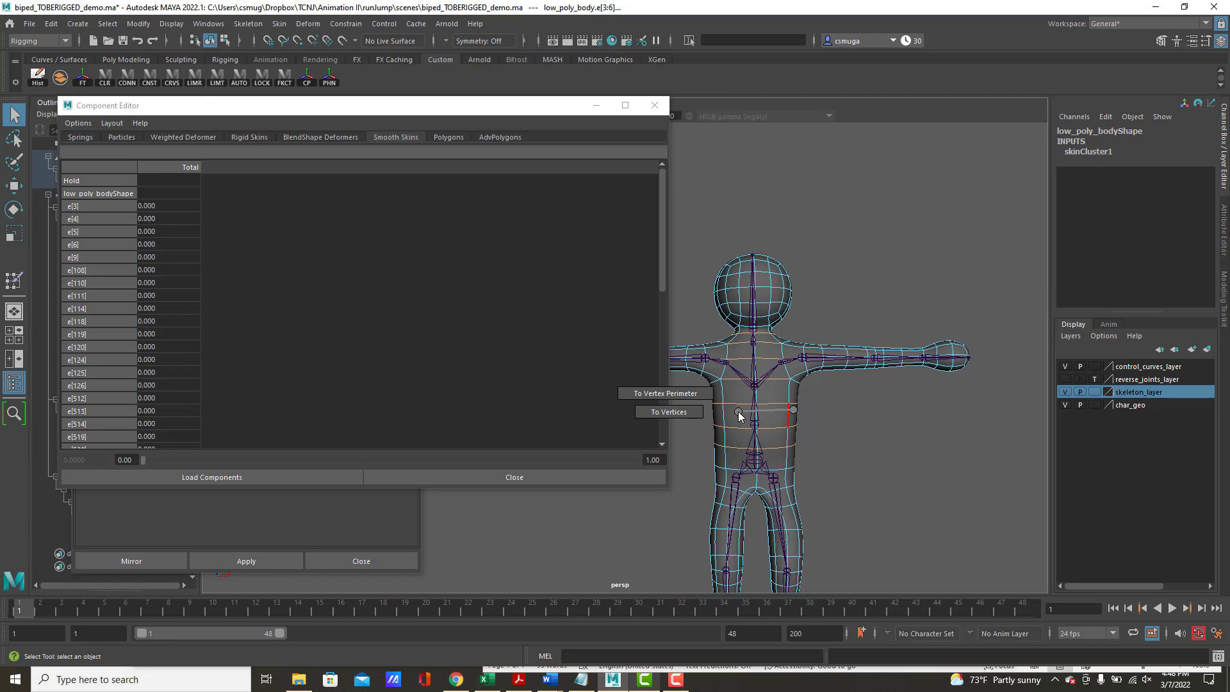
{"action": "left_click", "coordinate": [702, 412]}
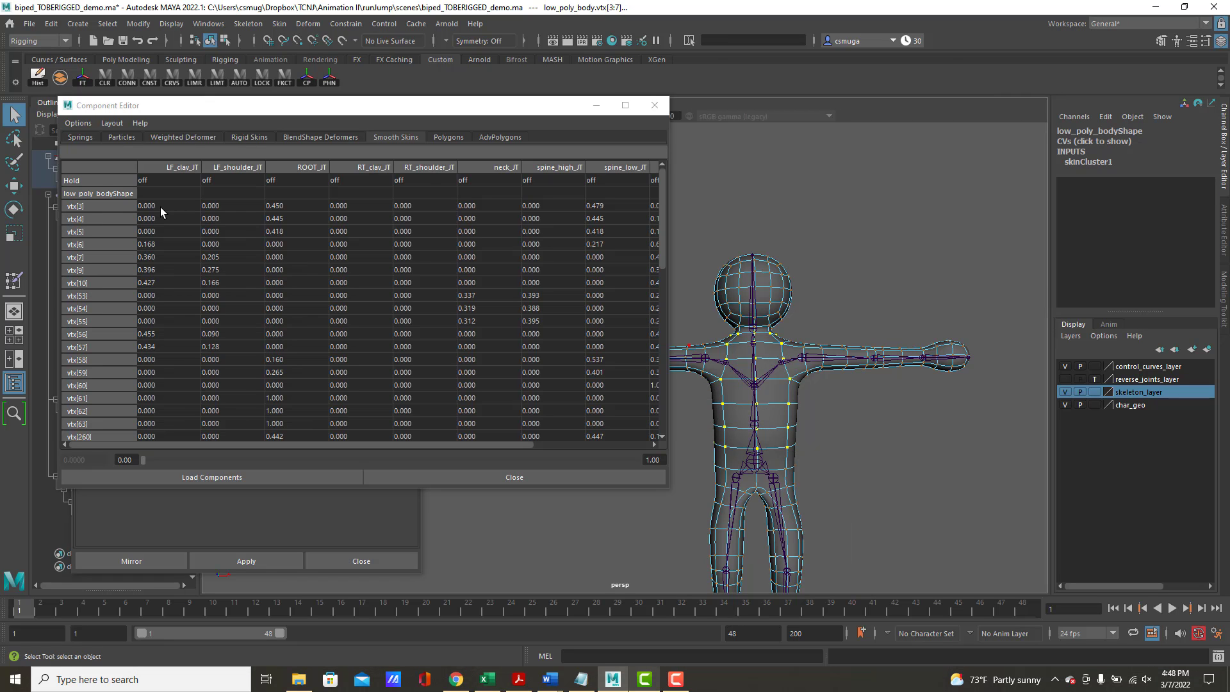
Set the left and right clavicle and shoulder joint weights of all selected torso vertices to 0 and return to object mode
{"action": "left_click_drag", "start_coordinate": [160, 206], "coordinate": [221, 467]}
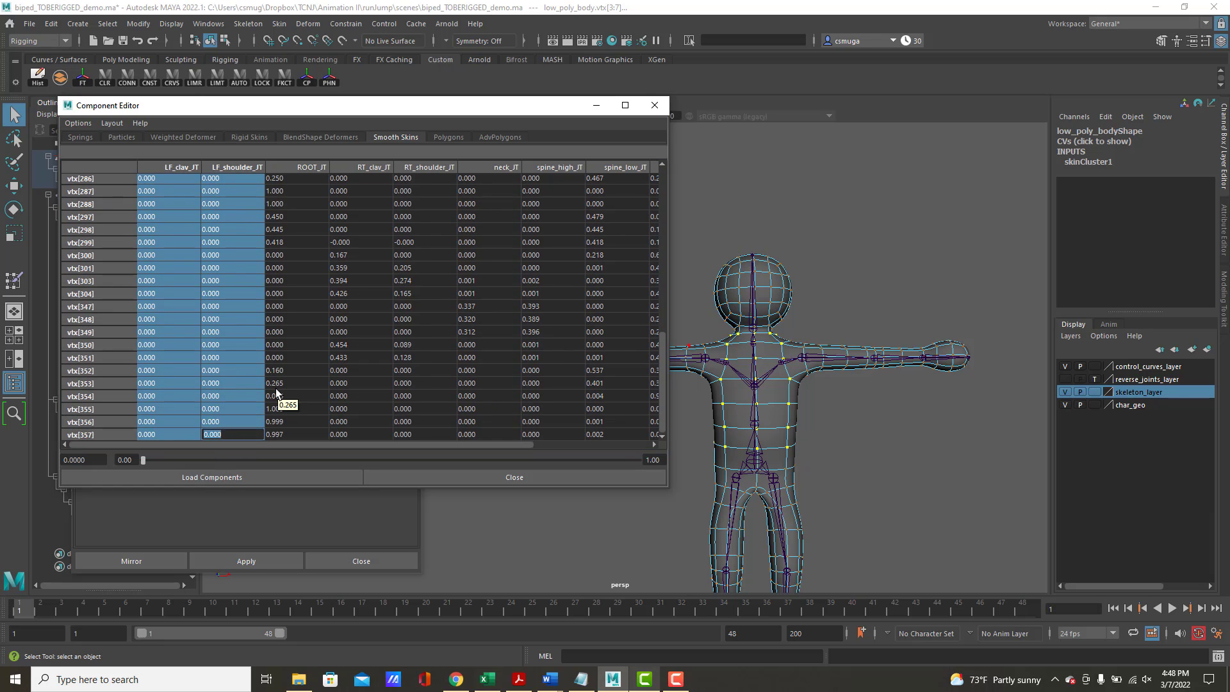
{"action": "key", "text": "Return"}
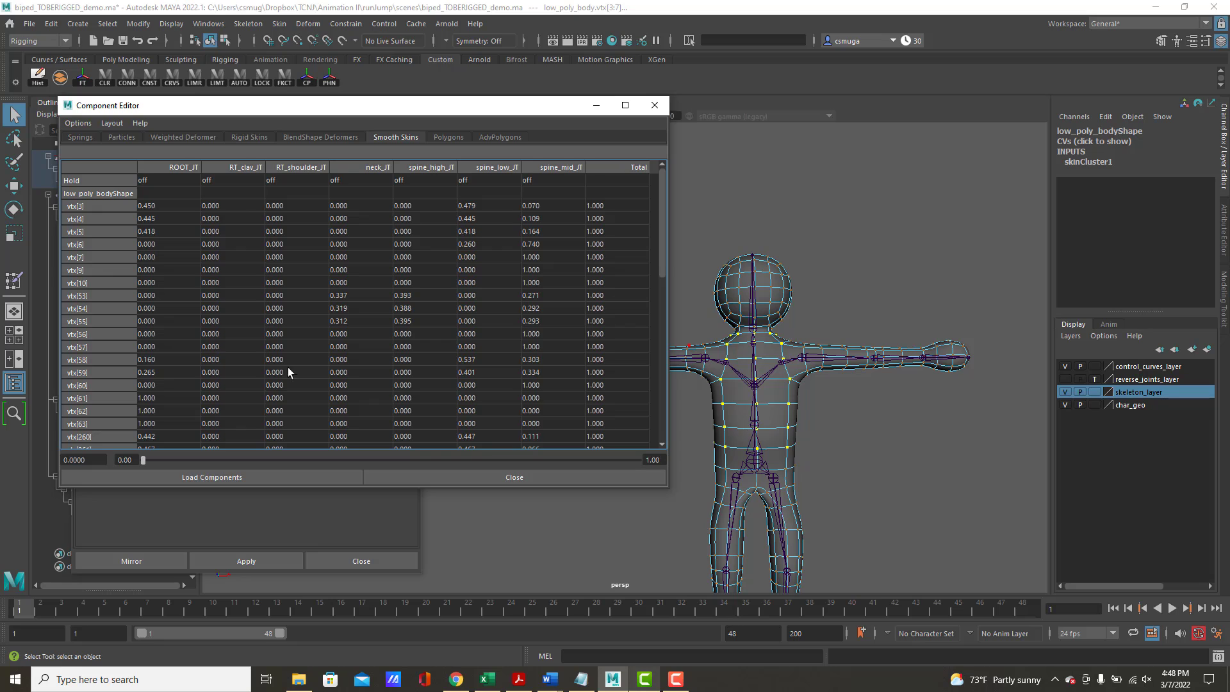
{"action": "left_click_drag", "start_coordinate": [232, 205], "coordinate": [284, 528]}
{"action": "left_click", "coordinate": [295, 442], "text": "shift"}
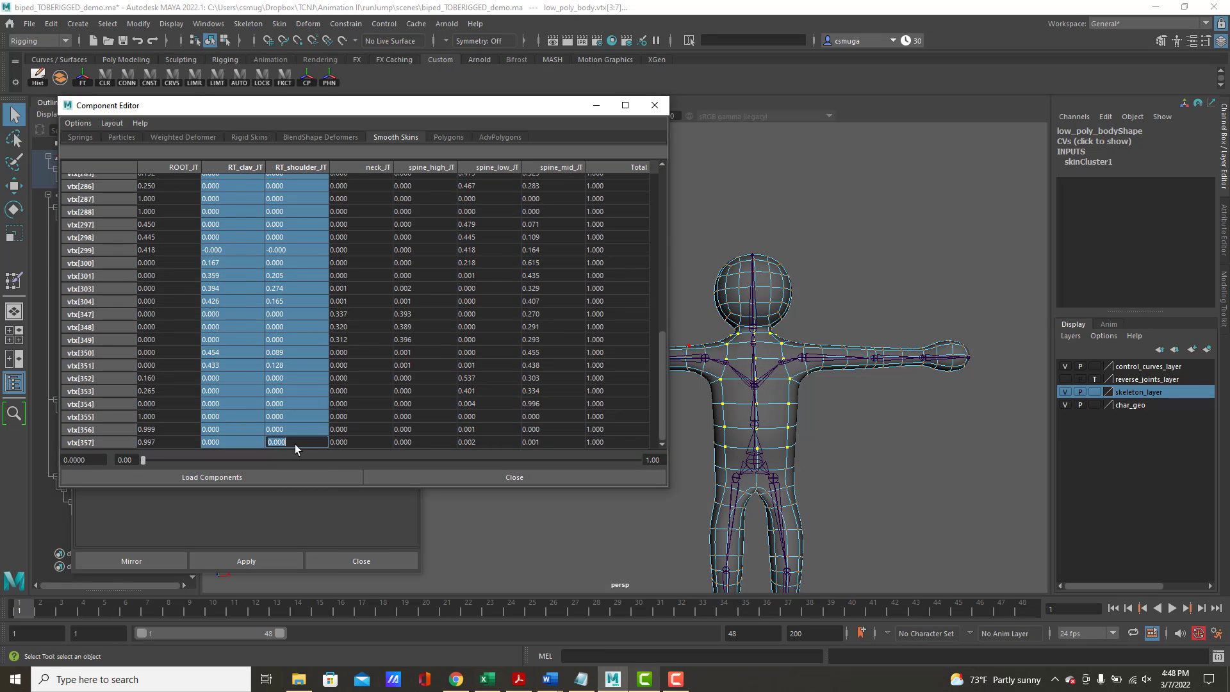
{"action": "type", "text": "0"}
{"action": "key", "text": "Return"}
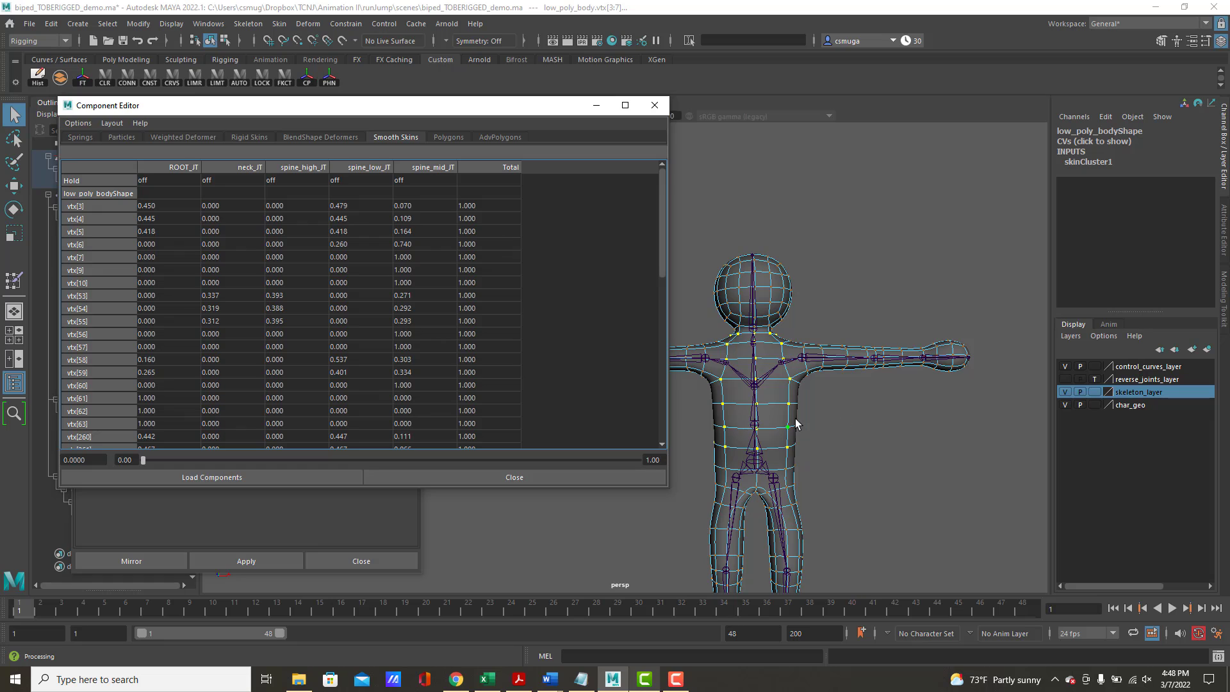
{"action": "right_click_drag", "start_coordinate": [796, 423], "coordinate": [854, 306]}
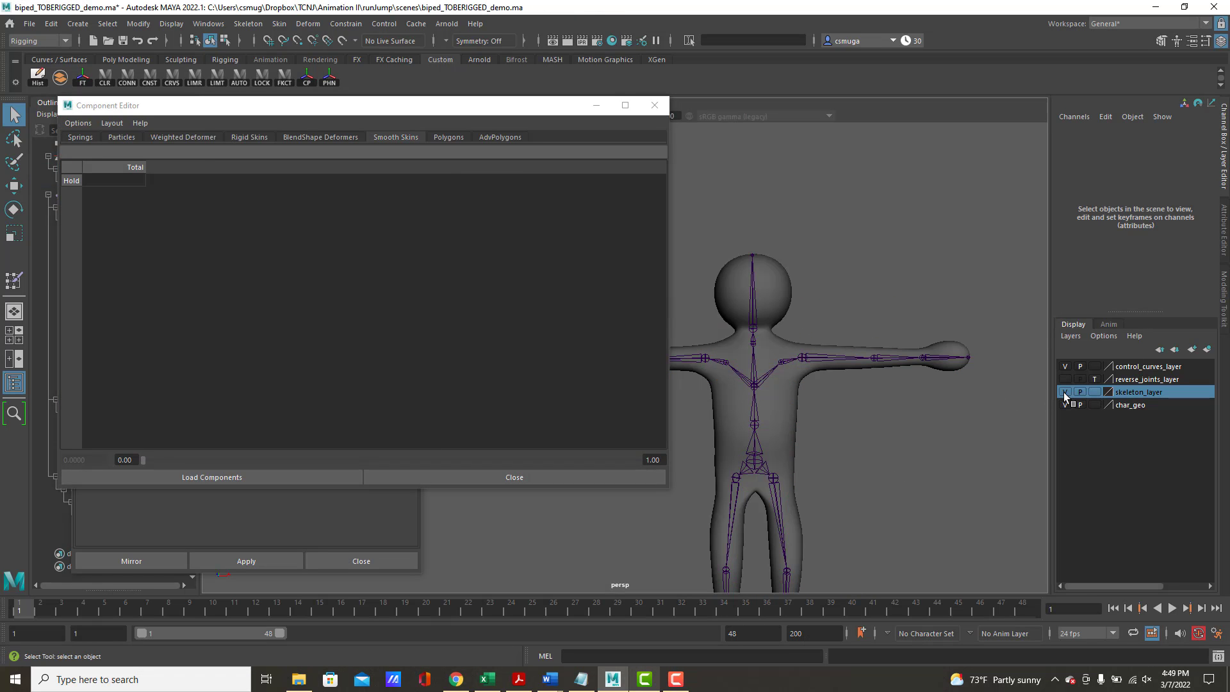
Test the deformation by rotating LF_shoulder_JT, and undo the rotation
{"action": "left_click", "coordinate": [803, 359]}
{"action": "key", "text": "e"}
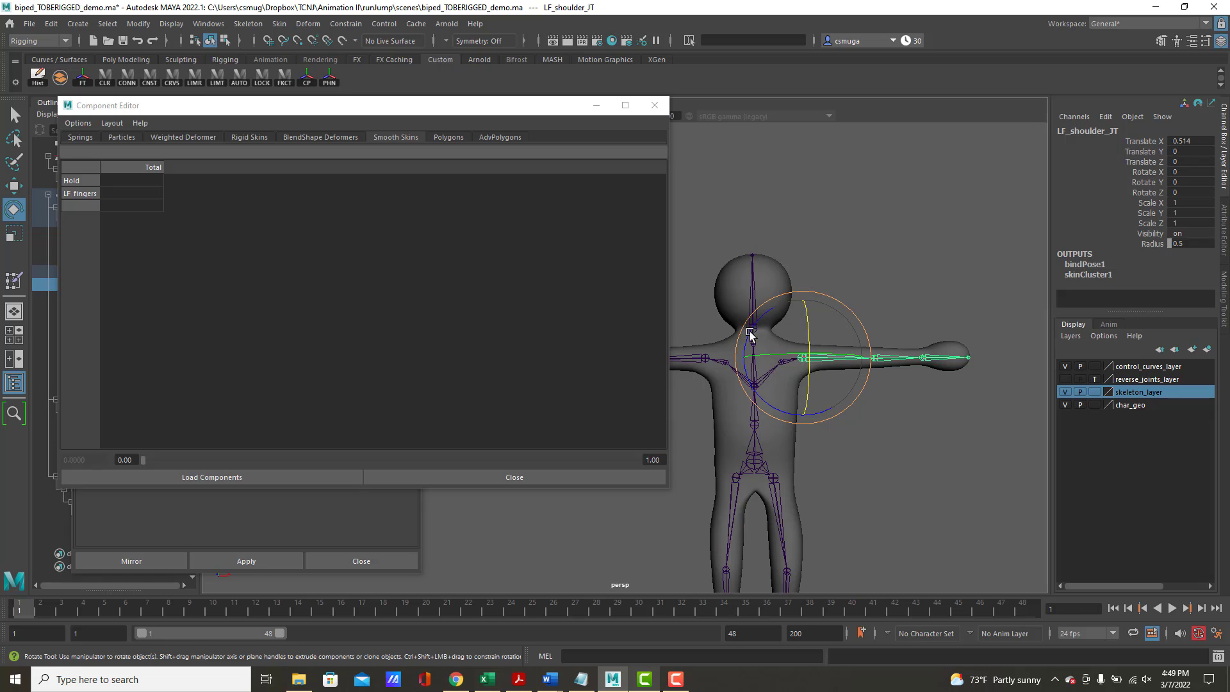
{"action": "left_click_drag", "start_coordinate": [838, 320], "coordinate": [741, 407]}
{"action": "key", "text": "ctrl+z"}
Test the deformation by rotating LF_clav_JT about 69 degrees in X, and undo the rotation
{"action": "left_click", "coordinate": [913, 463]}
{"action": "left_click", "coordinate": [781, 363]}
{"action": "left_click_drag", "start_coordinate": [812, 348], "coordinate": [790, 389]}
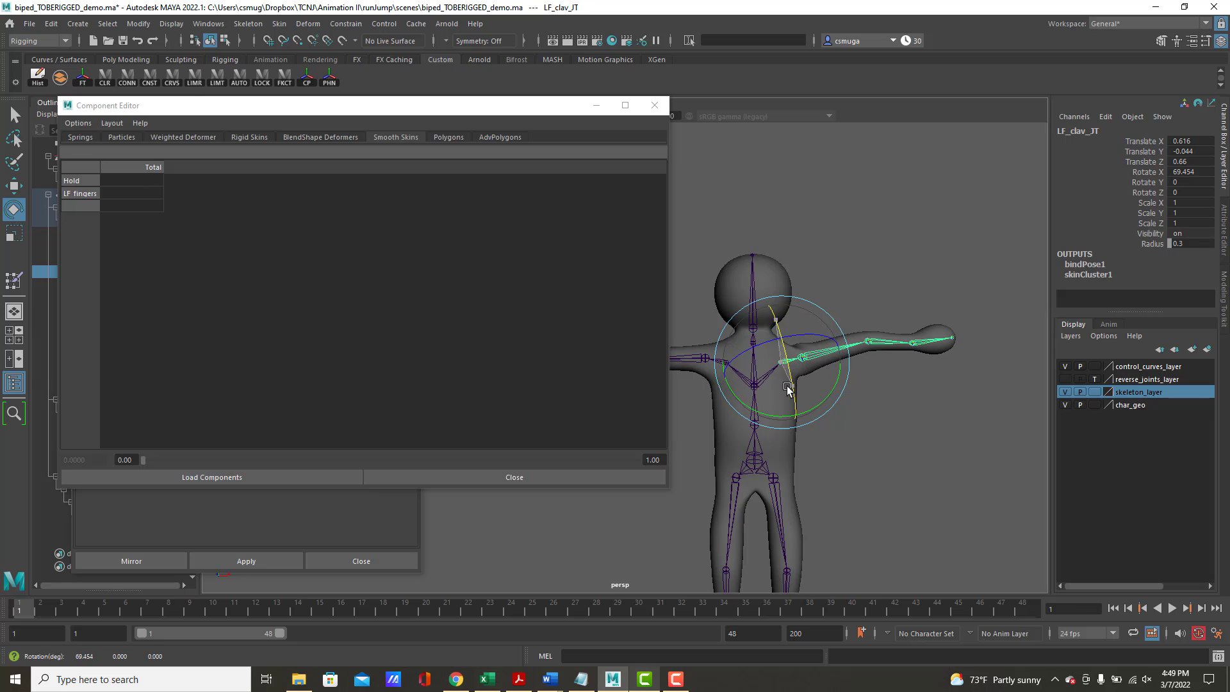
{"action": "key", "text": "ctrl+z"}
Test the torso deformation by rotating spine_low_JT about 51 degrees in Y, and undo the rotation
{"action": "left_click", "coordinate": [859, 448]}
{"action": "left_click", "coordinate": [753, 424]}
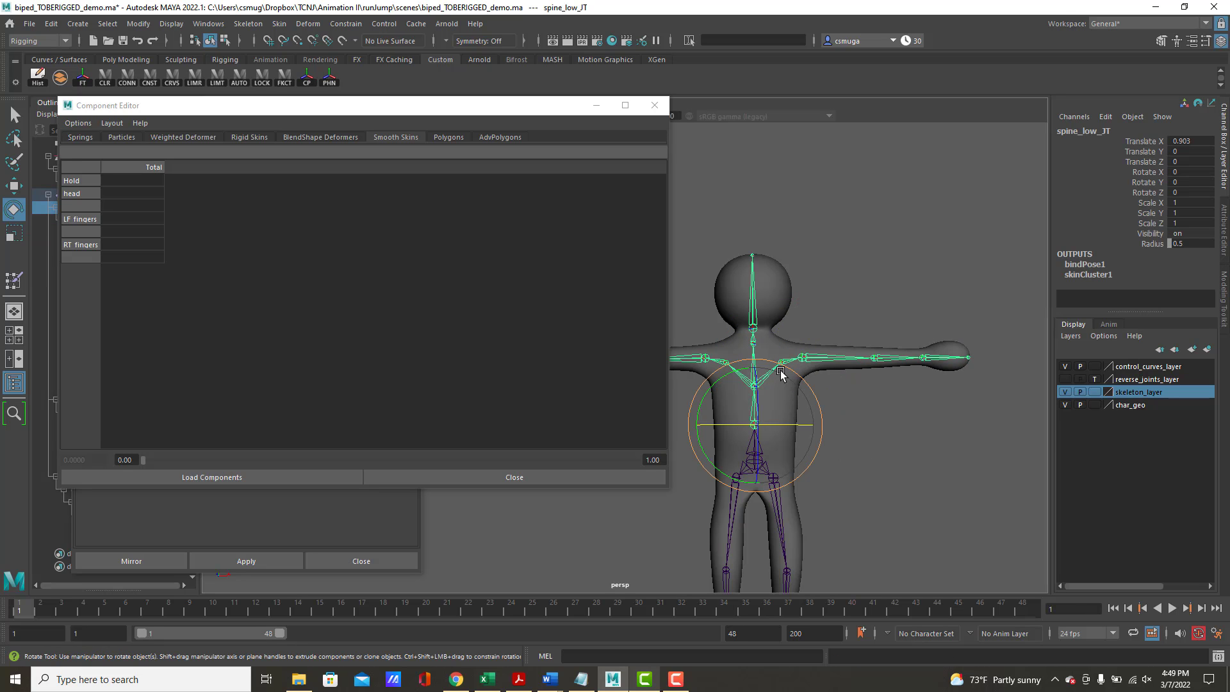
{"action": "left_click_drag", "start_coordinate": [709, 393], "coordinate": [669, 378]}
{"action": "key", "text": "ctrl+z"}
Close the Component Editor and mirror low_poly_body's skin weights across YZ from positive to negative, keeping the mirror options open
{"action": "left_click", "coordinate": [662, 109]}
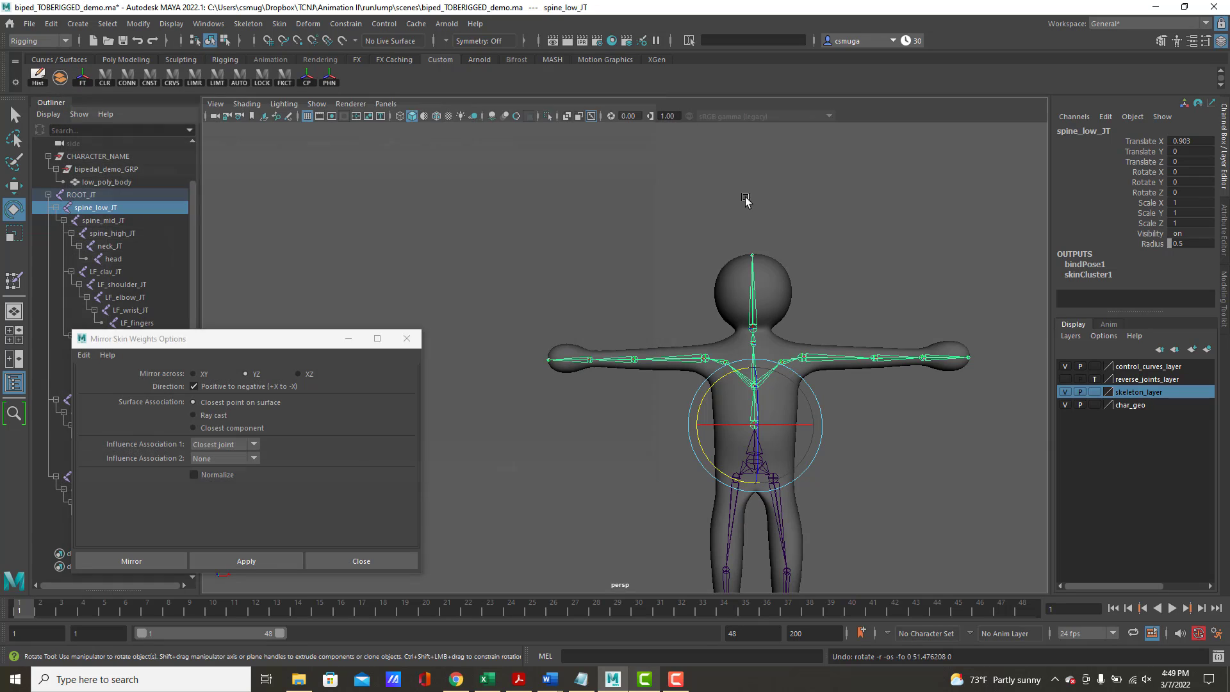
{"action": "left_click_drag", "start_coordinate": [227, 341], "coordinate": [268, 237]}
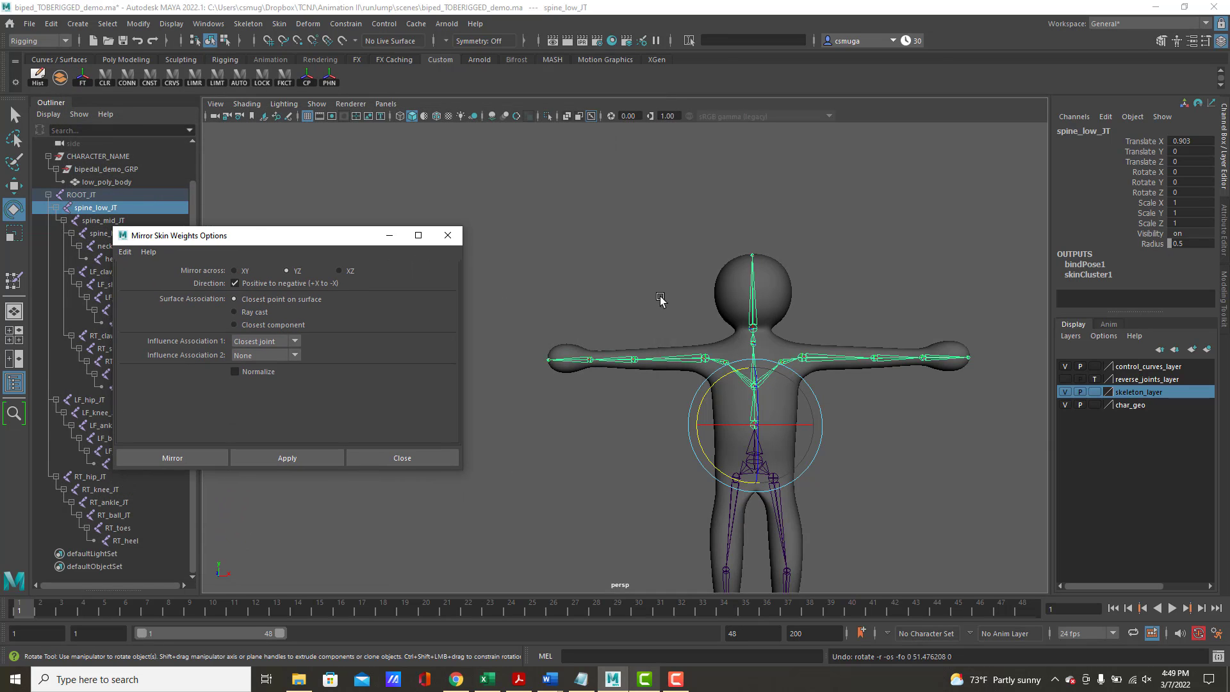
{"action": "left_click", "coordinate": [762, 298]}
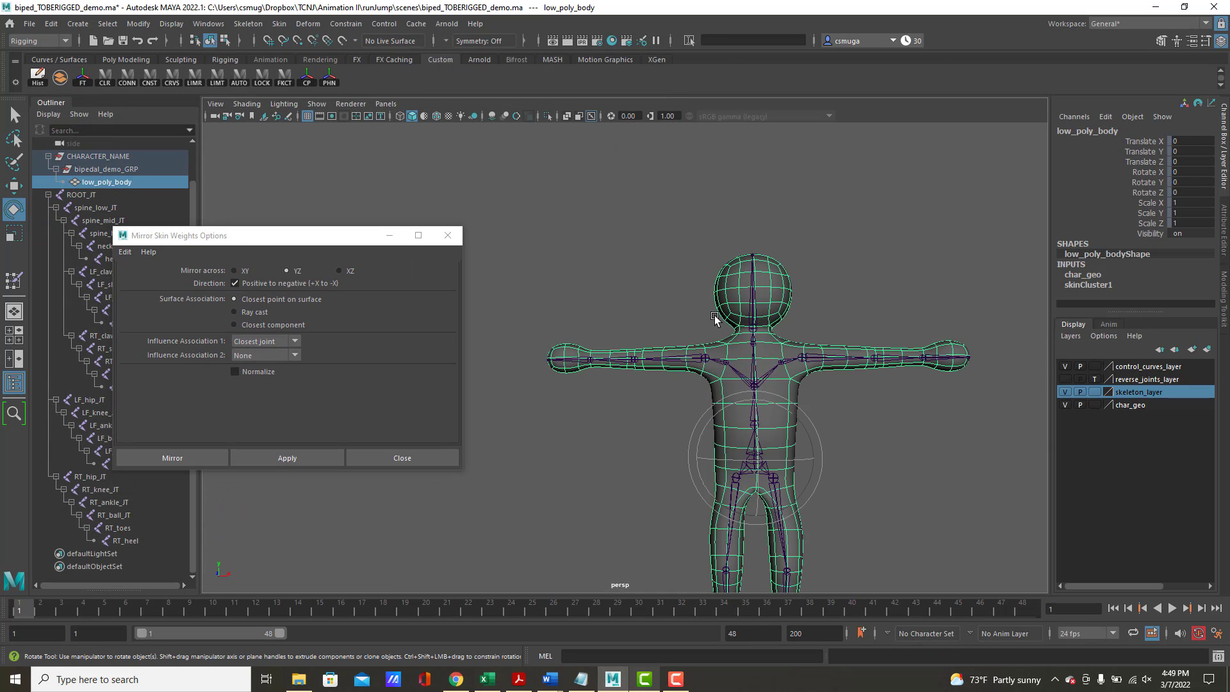
{"action": "left_click", "coordinate": [285, 457]}
{"action": "key", "text": "f"}
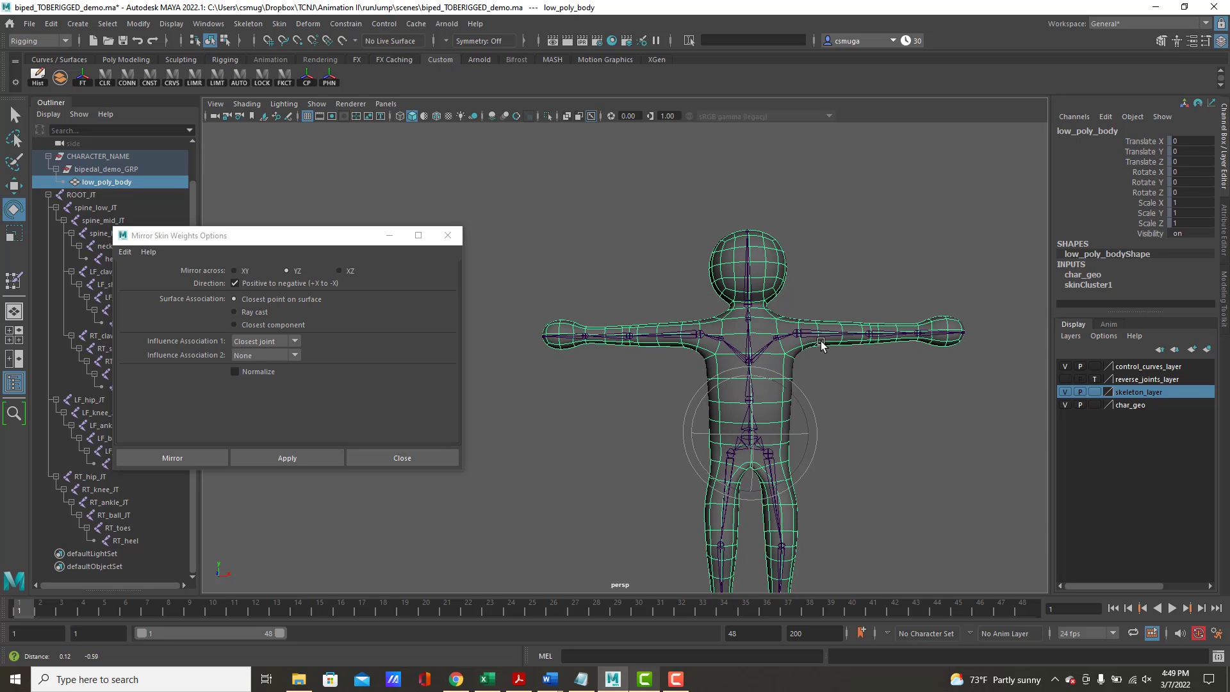
Select low_poly_body and open the Paint Skin Weights Tool with its settings
{"action": "left_click", "coordinate": [926, 385]}
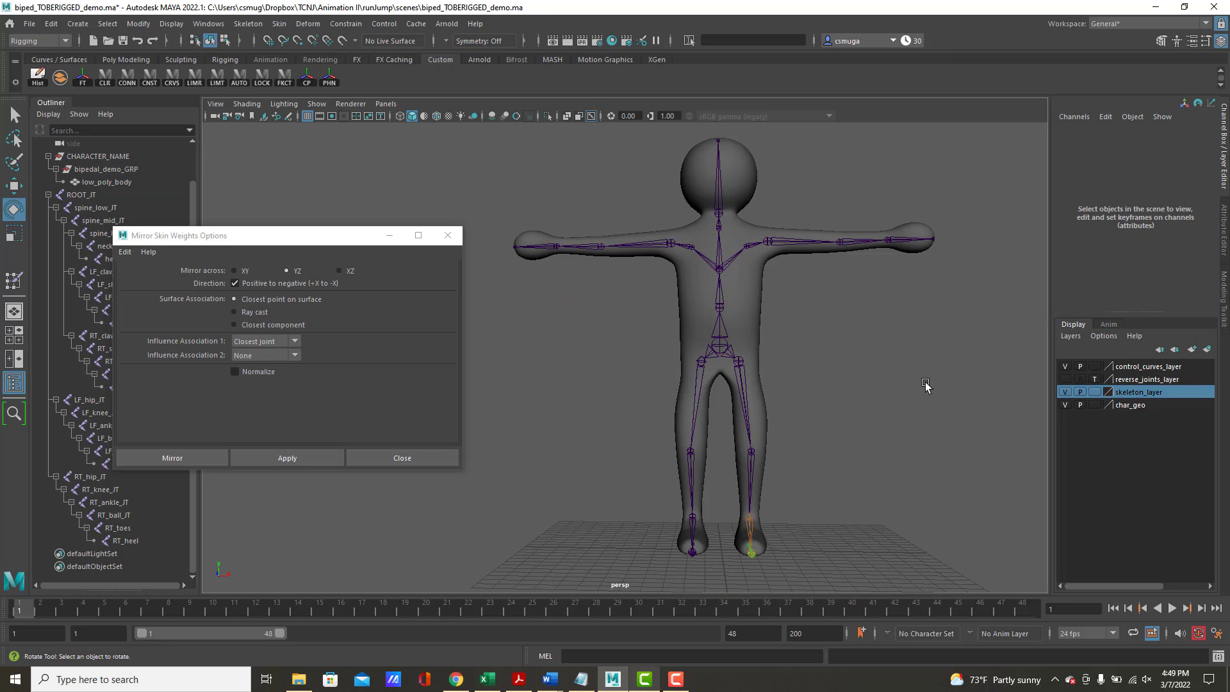
{"action": "left_click", "coordinate": [737, 225]}
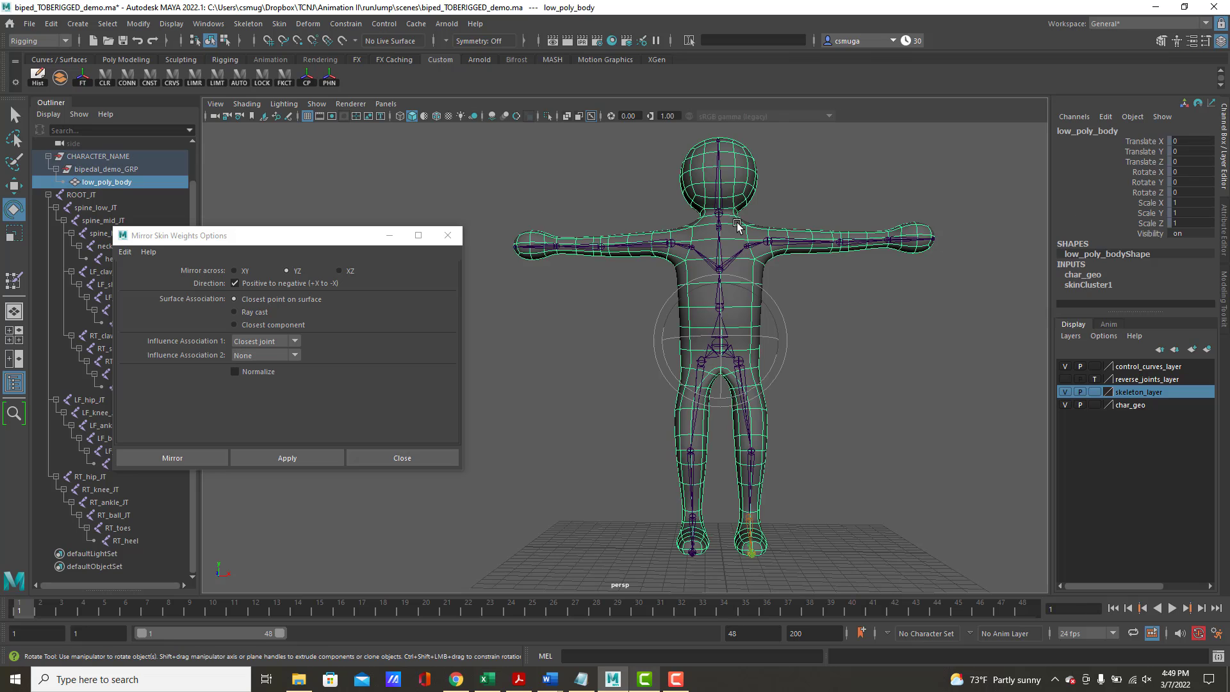
{"action": "right_click_drag", "start_coordinate": [737, 226], "coordinate": [660, 206]}
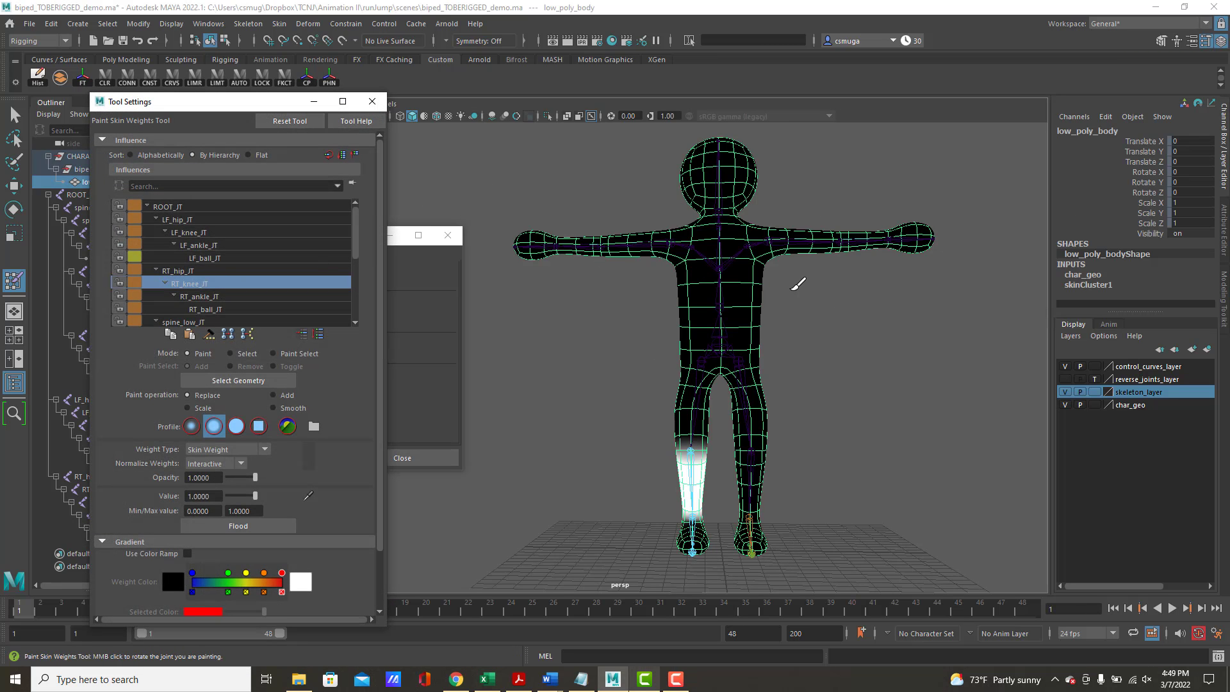
{"action": "left_click_drag", "start_coordinate": [859, 308], "coordinate": [654, 391], "text": "alt"}
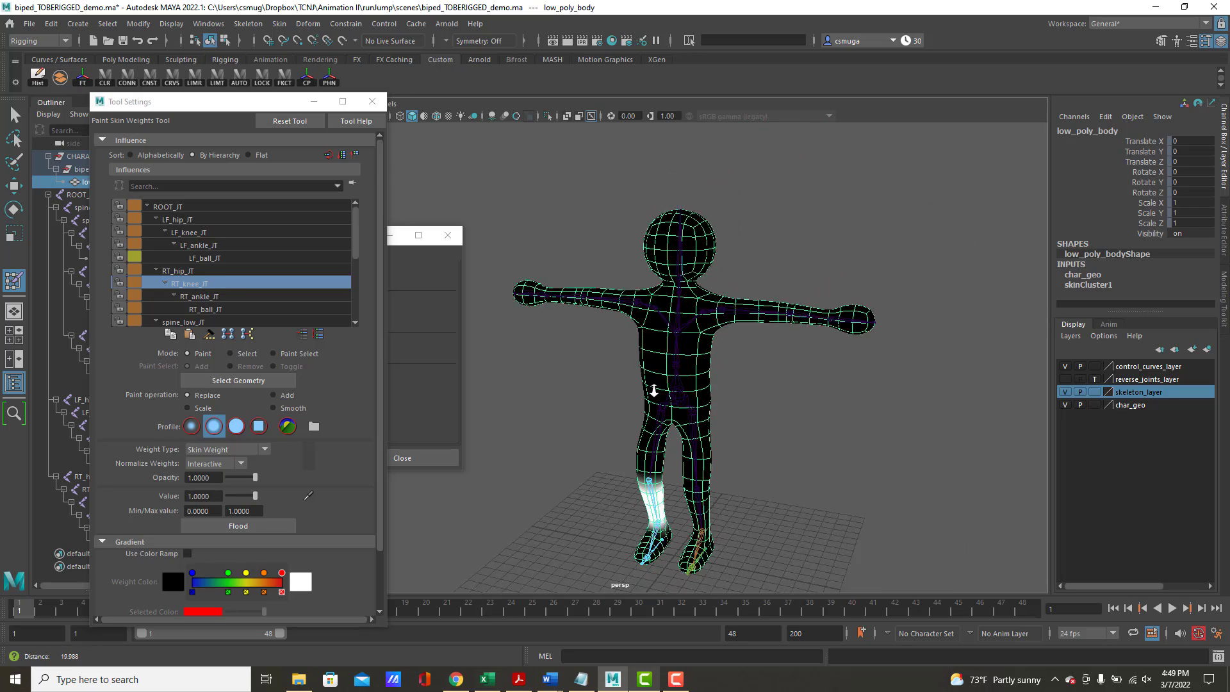
{"action": "right_click_drag", "start_coordinate": [653, 391], "coordinate": [647, 380], "text": "alt"}
{"action": "left_click_drag", "start_coordinate": [647, 380], "coordinate": [635, 370], "text": "alt"}
{"action": "right_click_drag", "start_coordinate": [565, 366], "coordinate": [698, 373], "text": "alt"}
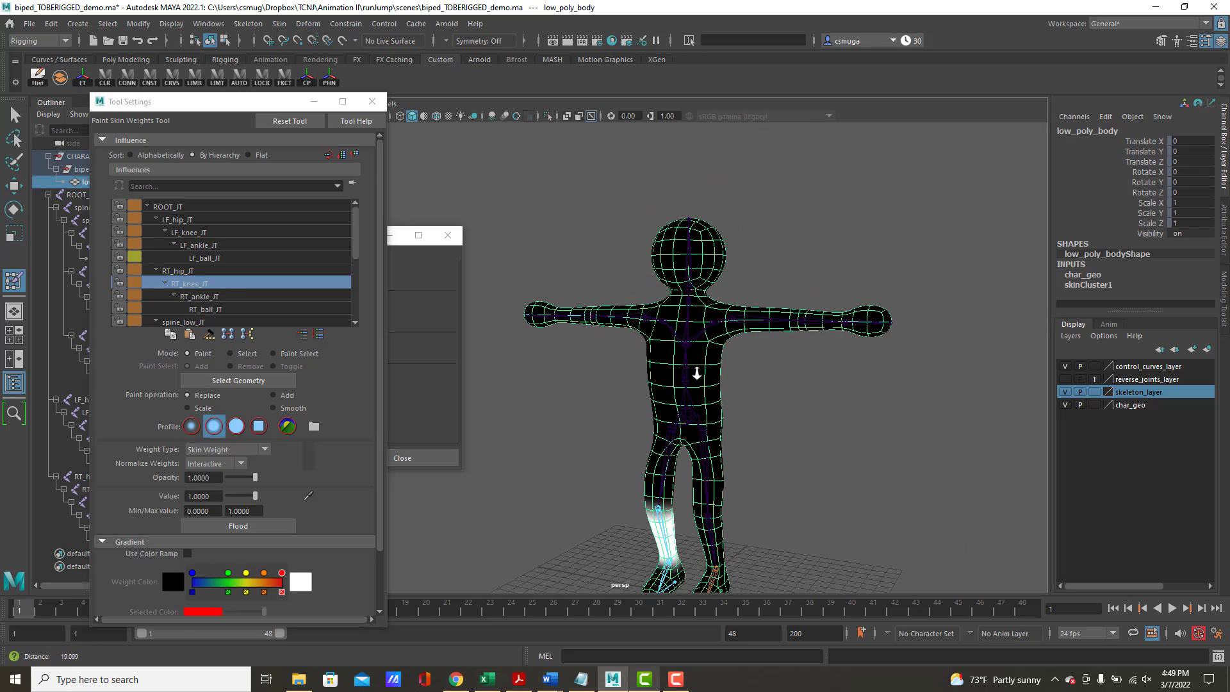
{"action": "middle_click_drag", "start_coordinate": [692, 370], "coordinate": [674, 307], "text": "alt"}
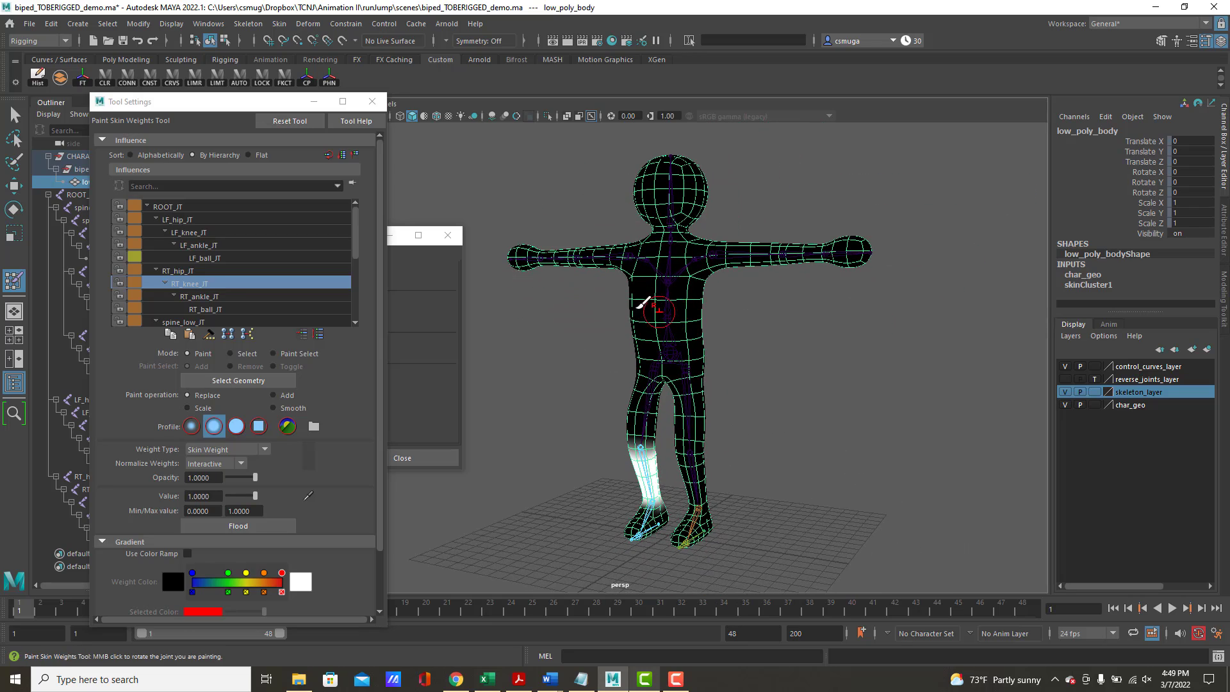
Examine the painted weights of ROOT_JT and the left leg joints LF_hip_JT, LF_knee_JT, LF_ankle_JT and LF_ball_JT
{"action": "left_click", "coordinate": [158, 207]}
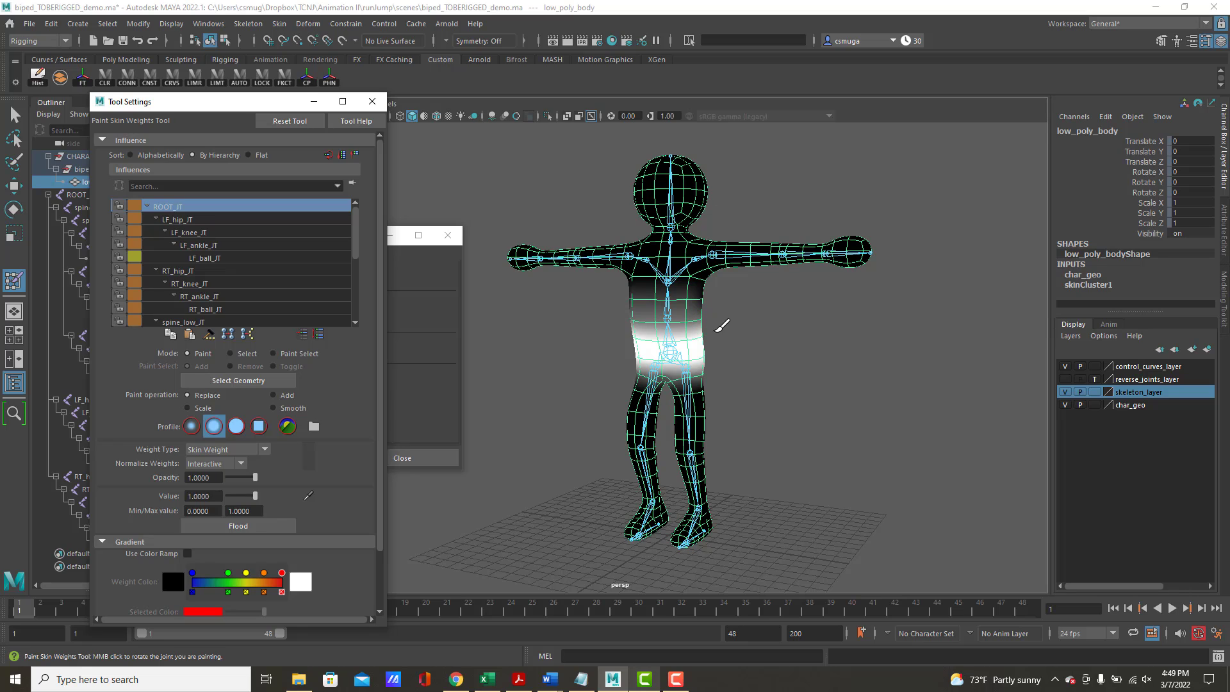
{"action": "left_click", "coordinate": [179, 220]}
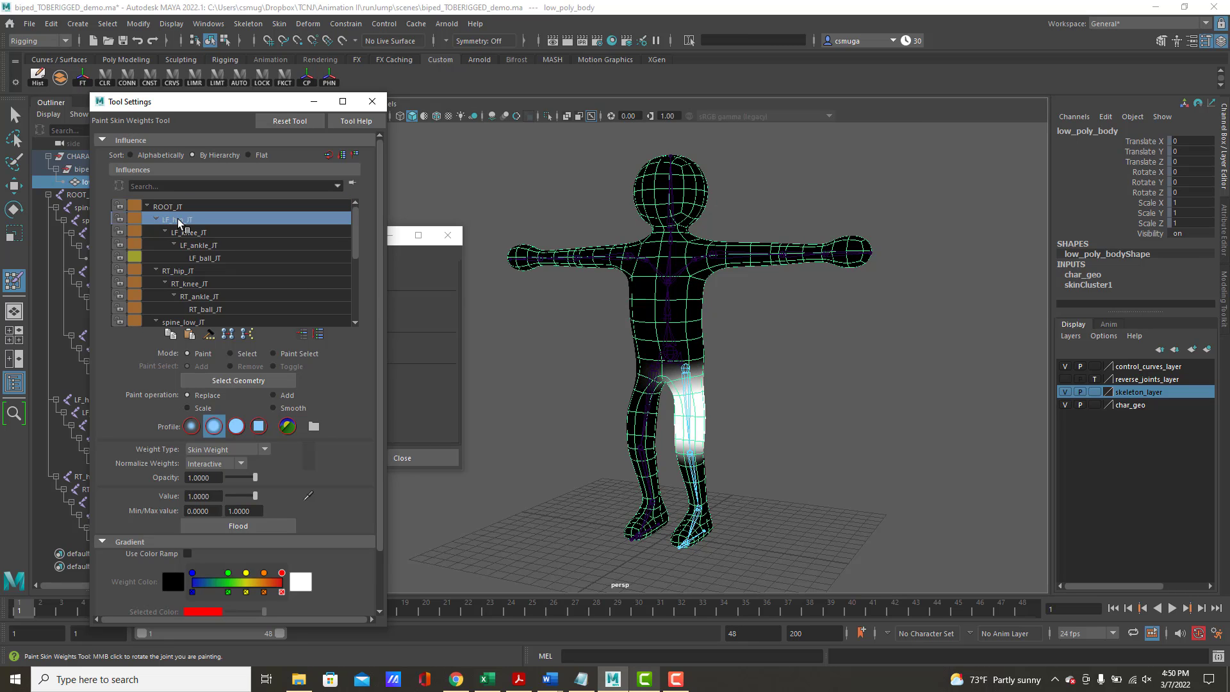
{"action": "left_click", "coordinate": [201, 243]}
{"action": "left_click", "coordinate": [193, 233]}
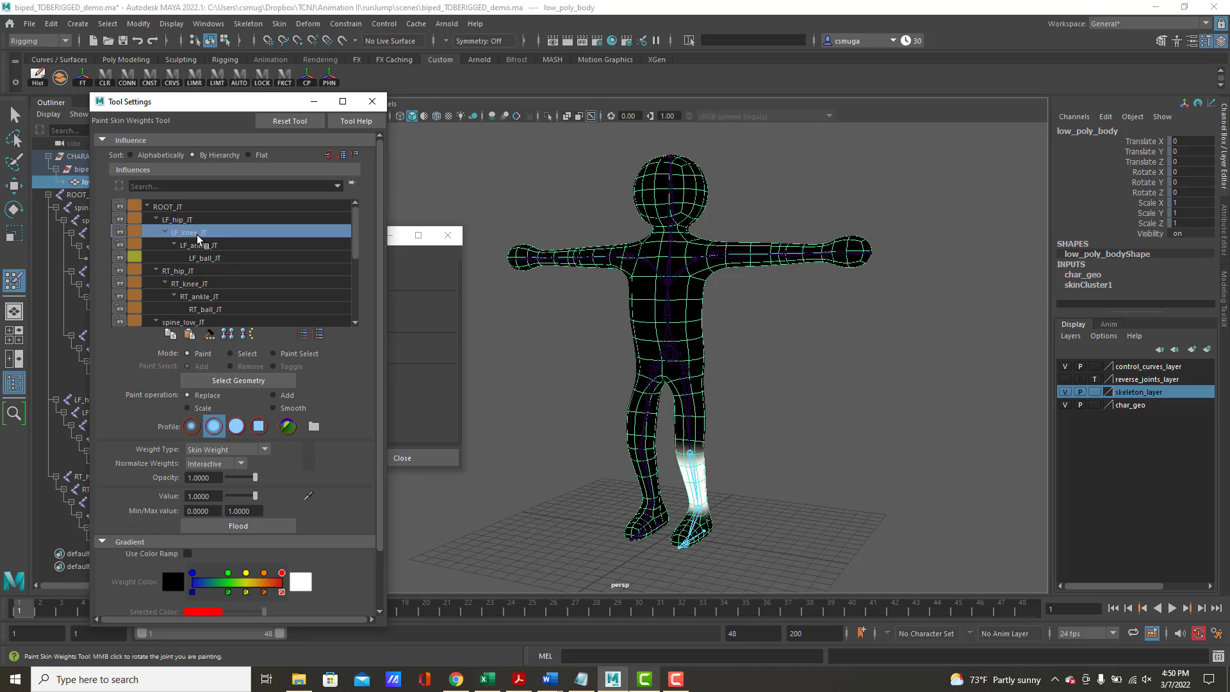
{"action": "left_click", "coordinate": [180, 221]}
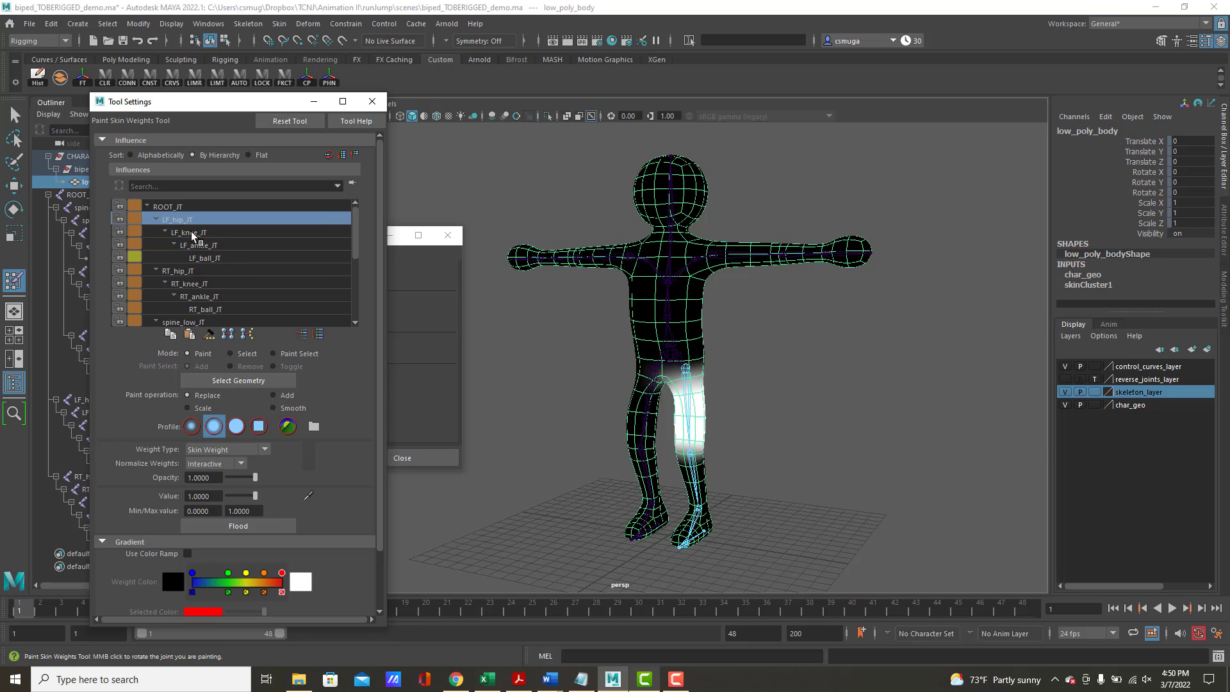
{"action": "left_click", "coordinate": [194, 234]}
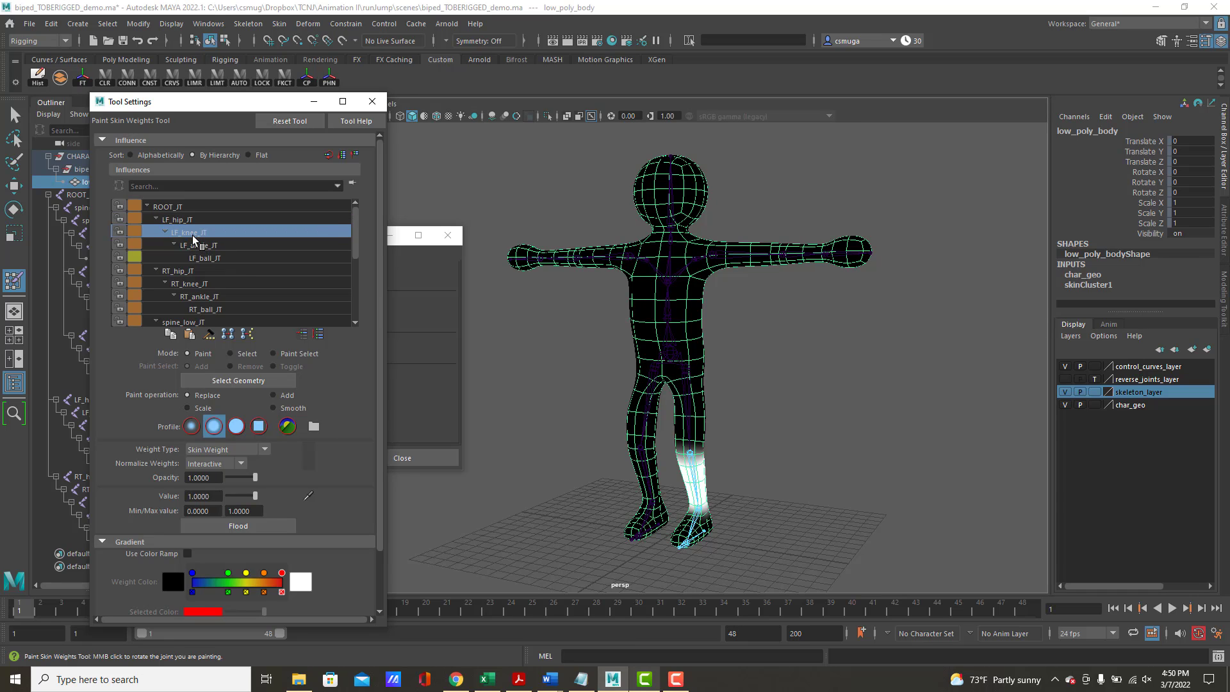
{"action": "left_click", "coordinate": [201, 248]}
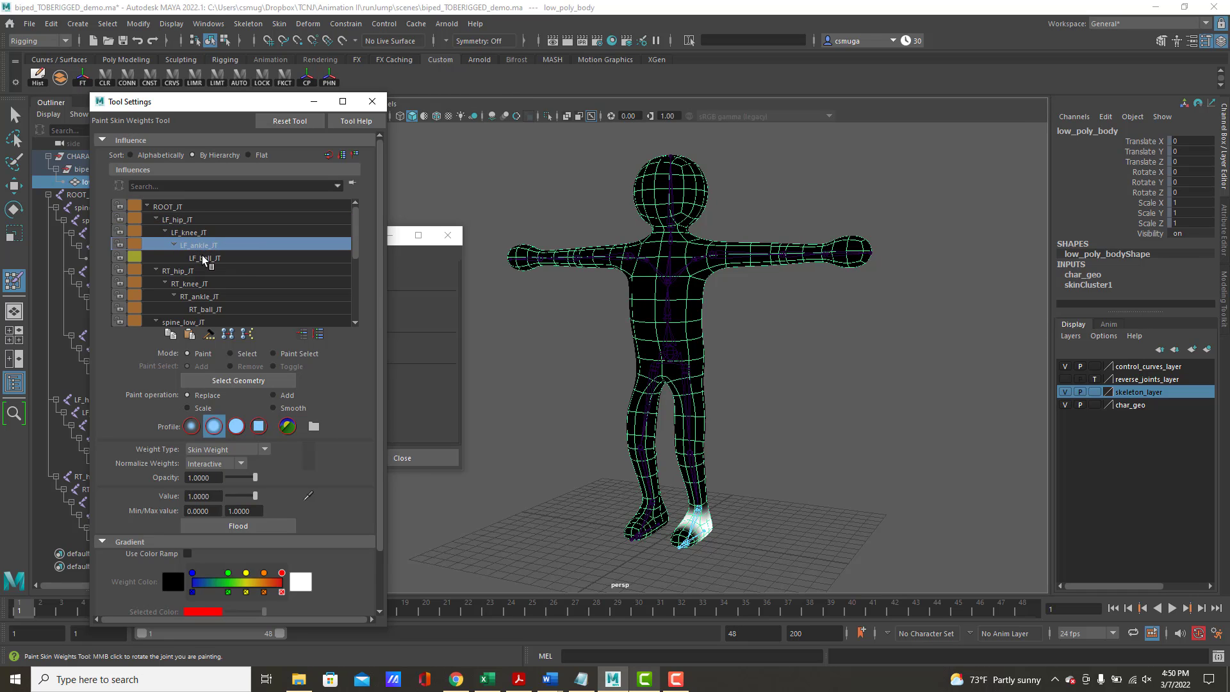
{"action": "mouse_move", "coordinate": [737, 443]}
{"action": "left_mouse_down", "text": "alt"}
{"action": "mouse_move", "coordinate": [736, 453]}
{"action": "mouse_move", "coordinate": [660, 429]}
{"action": "mouse_move", "coordinate": [695, 449]}
{"action": "mouse_move", "coordinate": [667, 449]}
{"action": "left_mouse_up", "text": "alt"}
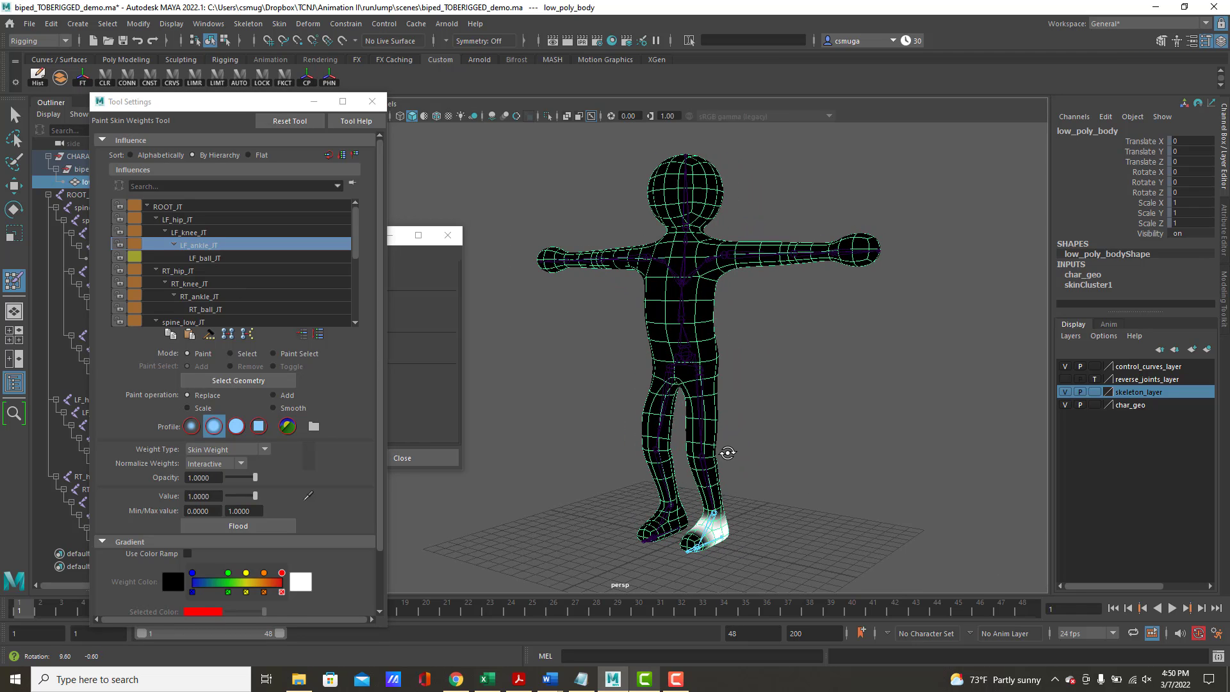
{"action": "left_click", "coordinate": [210, 260]}
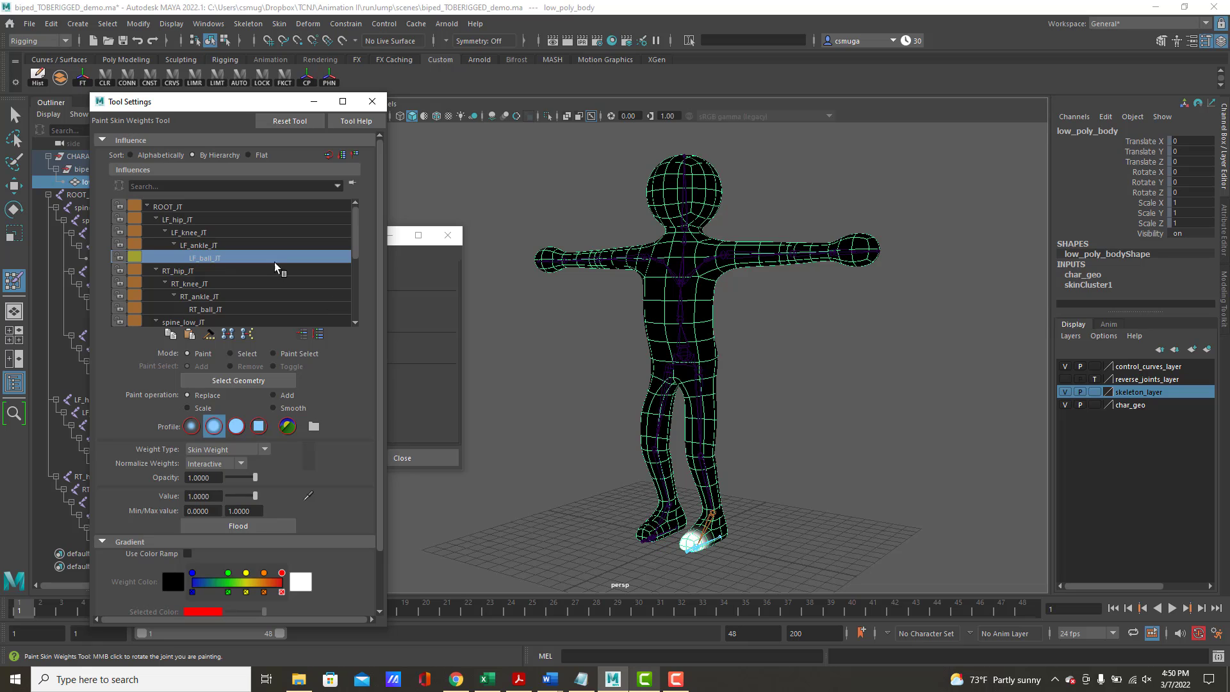
Examine the painted weights of the right leg joints RT_hip_JT, RT_knee_JT, RT_ankle_JT and RT_ball_JT
{"action": "left_click", "coordinate": [188, 276]}
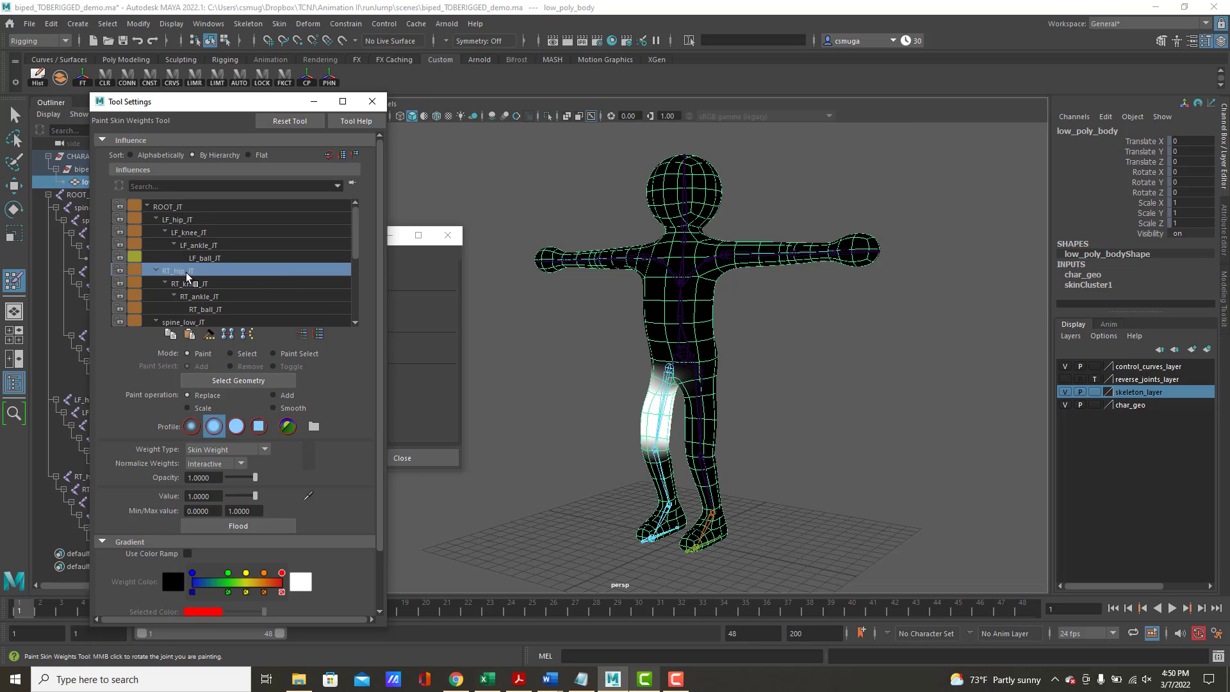
{"action": "left_click", "coordinate": [194, 285]}
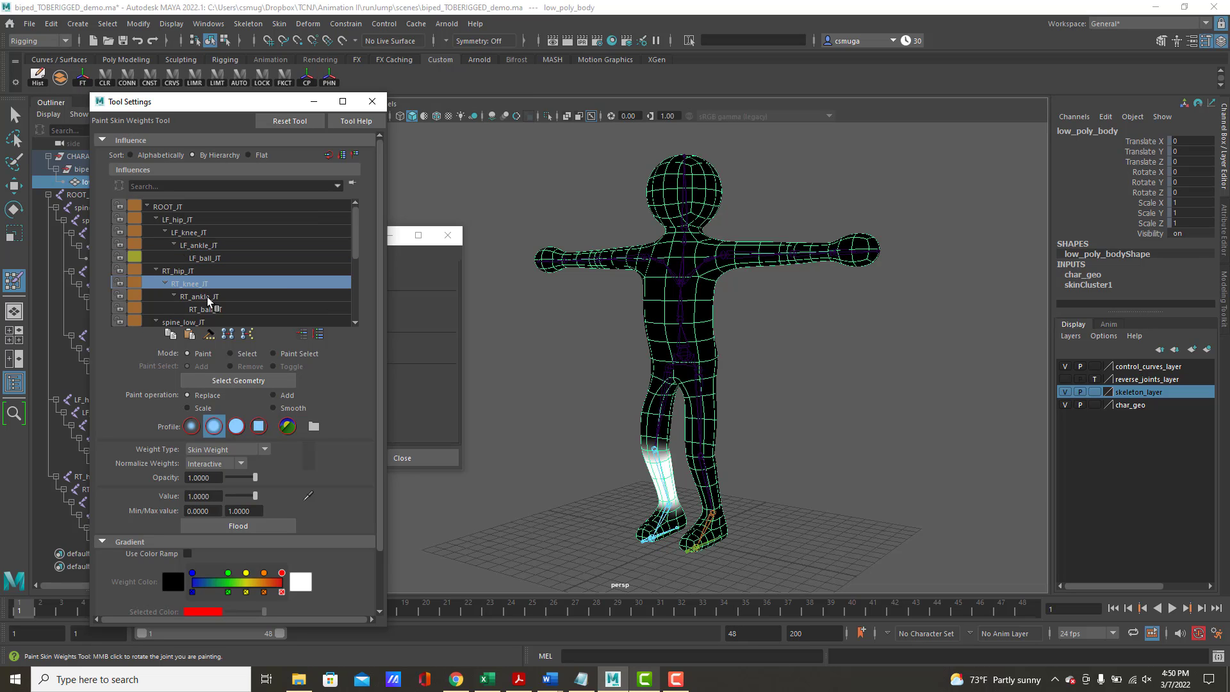
{"action": "left_click", "coordinate": [207, 298]}
{"action": "left_click", "coordinate": [216, 312]}
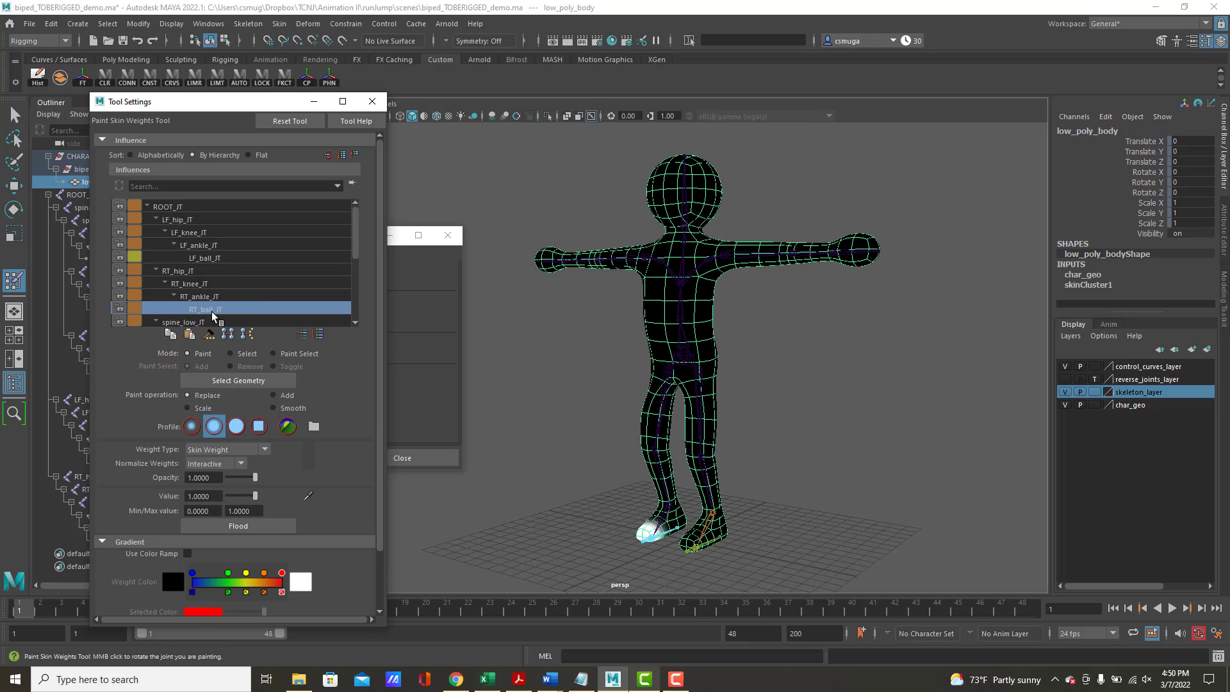
Examine the painted weights of spine_low_JT, spine_mid_JT and the left arm joints from LF_clav_JT to LF_wrist_JT
{"action": "scroll", "coordinate": [262, 293], "scroll_direction": "down", "scroll_amount": 2}
{"action": "scroll", "coordinate": [259, 292], "scroll_direction": "down", "scroll_amount": 2}
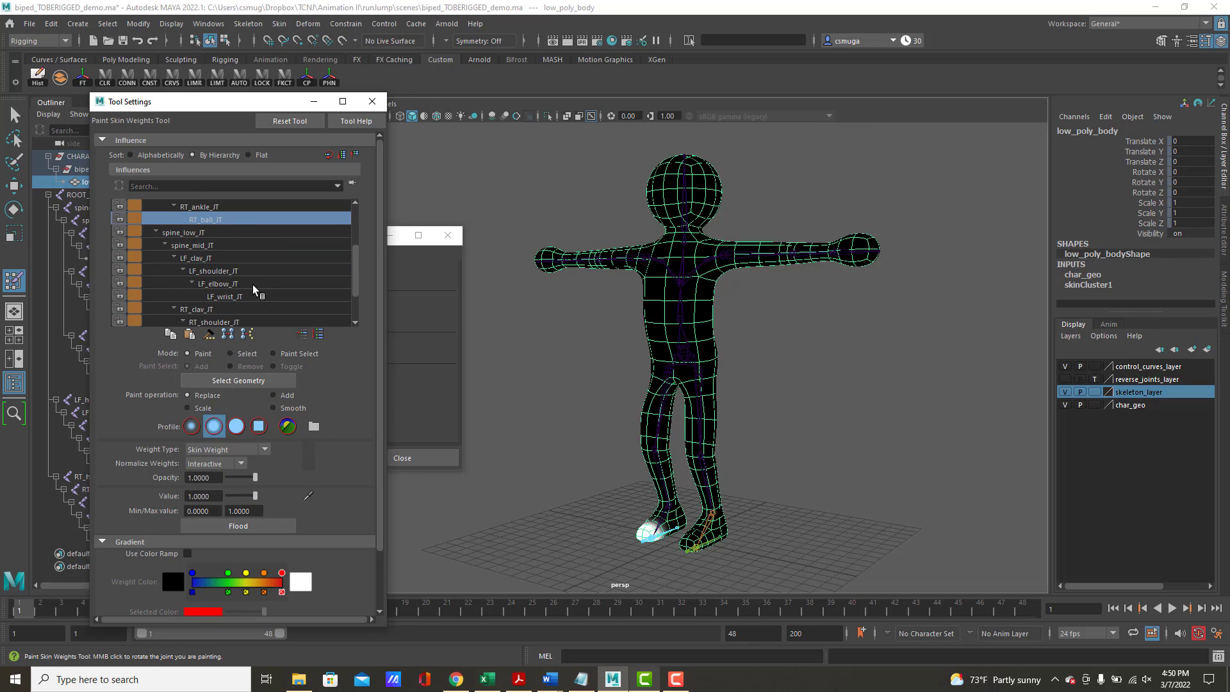
{"action": "left_click", "coordinate": [199, 234]}
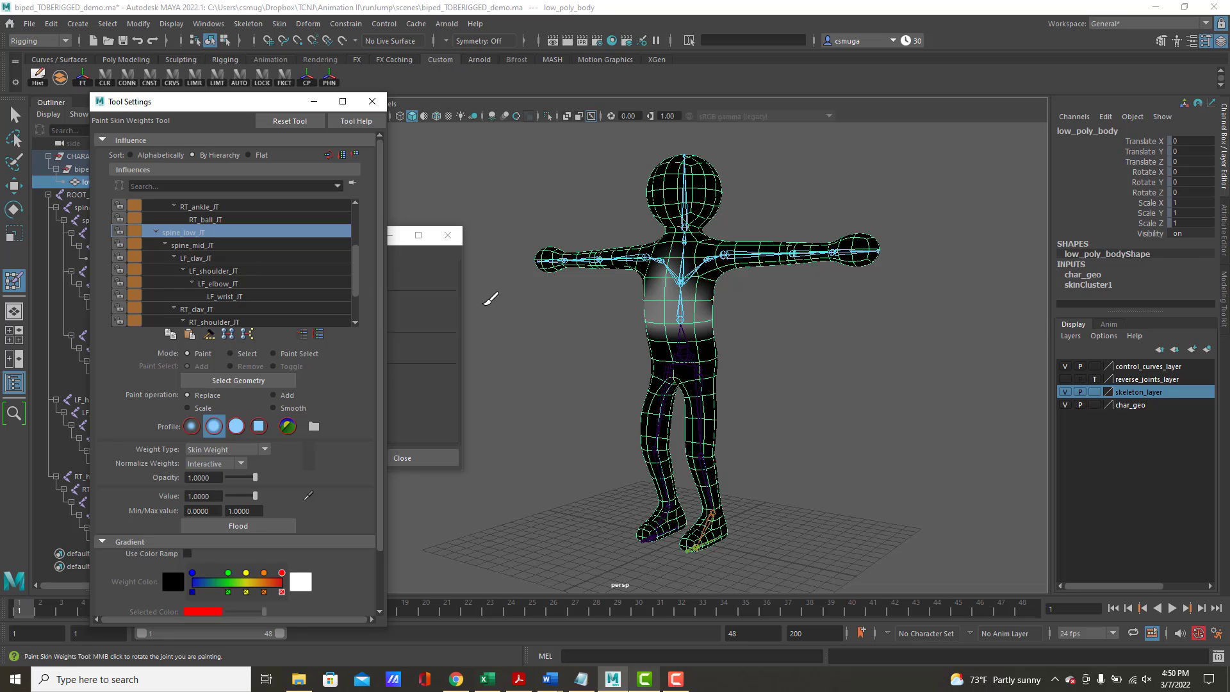
{"action": "left_click", "coordinate": [187, 248]}
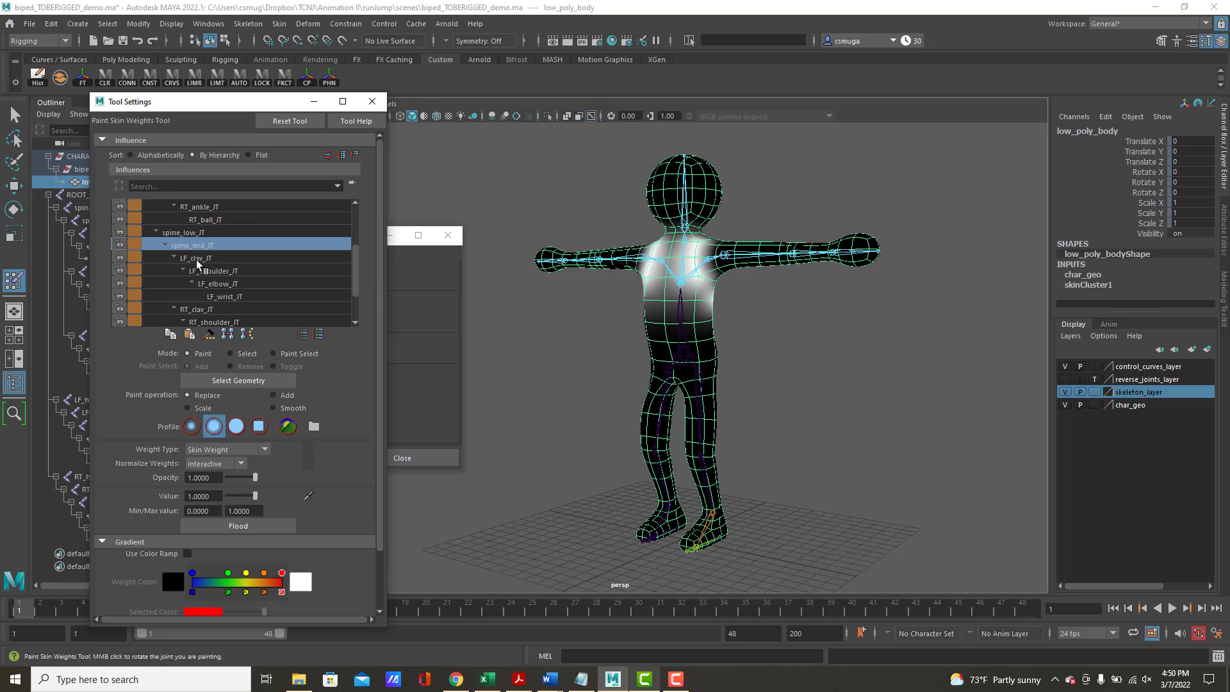
{"action": "left_click", "coordinate": [198, 261]}
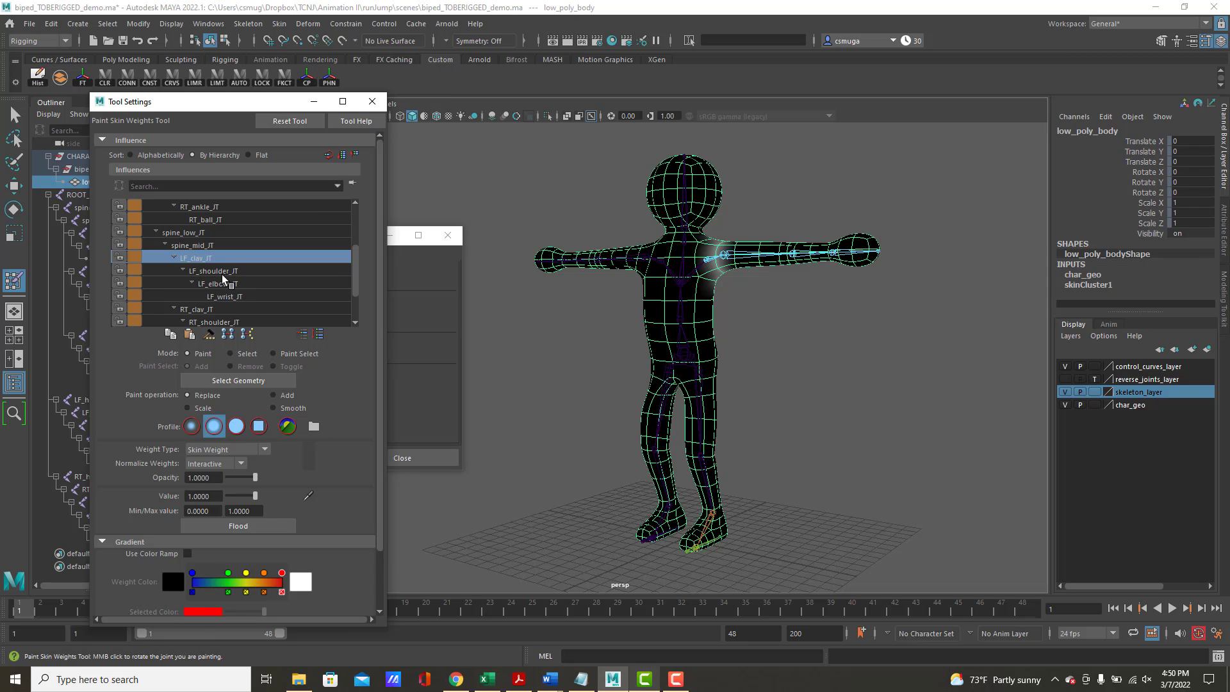
{"action": "left_click", "coordinate": [222, 276]}
{"action": "left_click_drag", "start_coordinate": [567, 302], "coordinate": [562, 351], "text": "alt"}
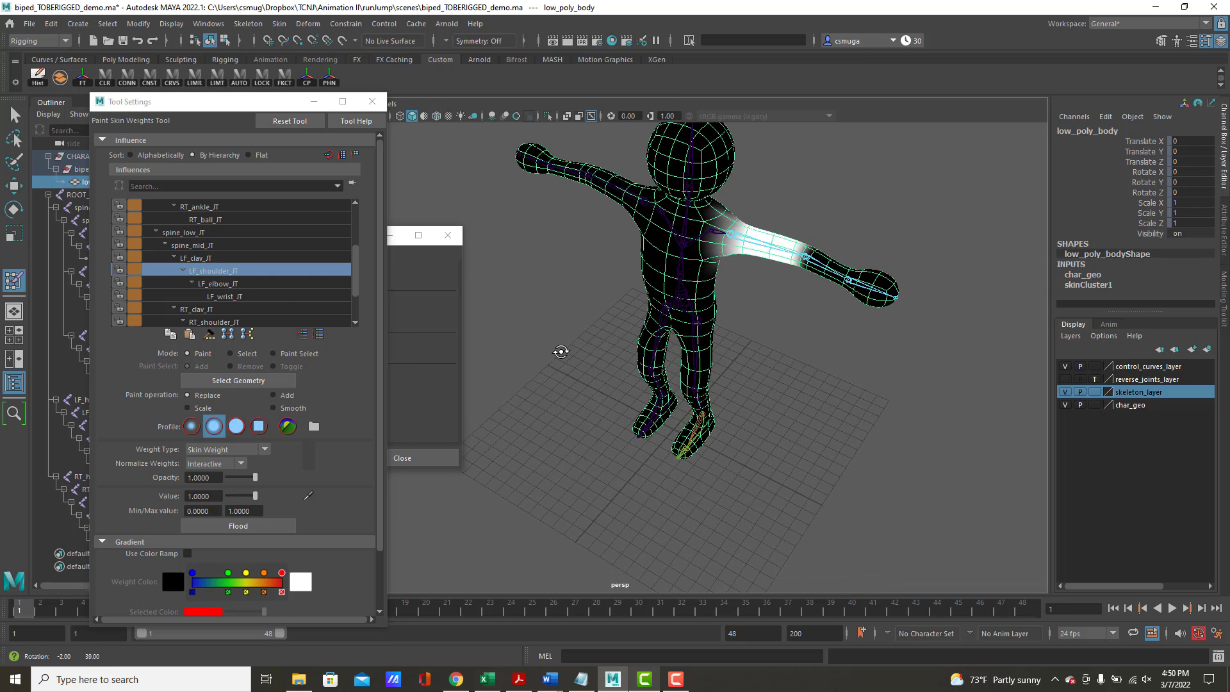
{"action": "left_click", "coordinate": [224, 284]}
{"action": "left_click", "coordinate": [229, 297]}
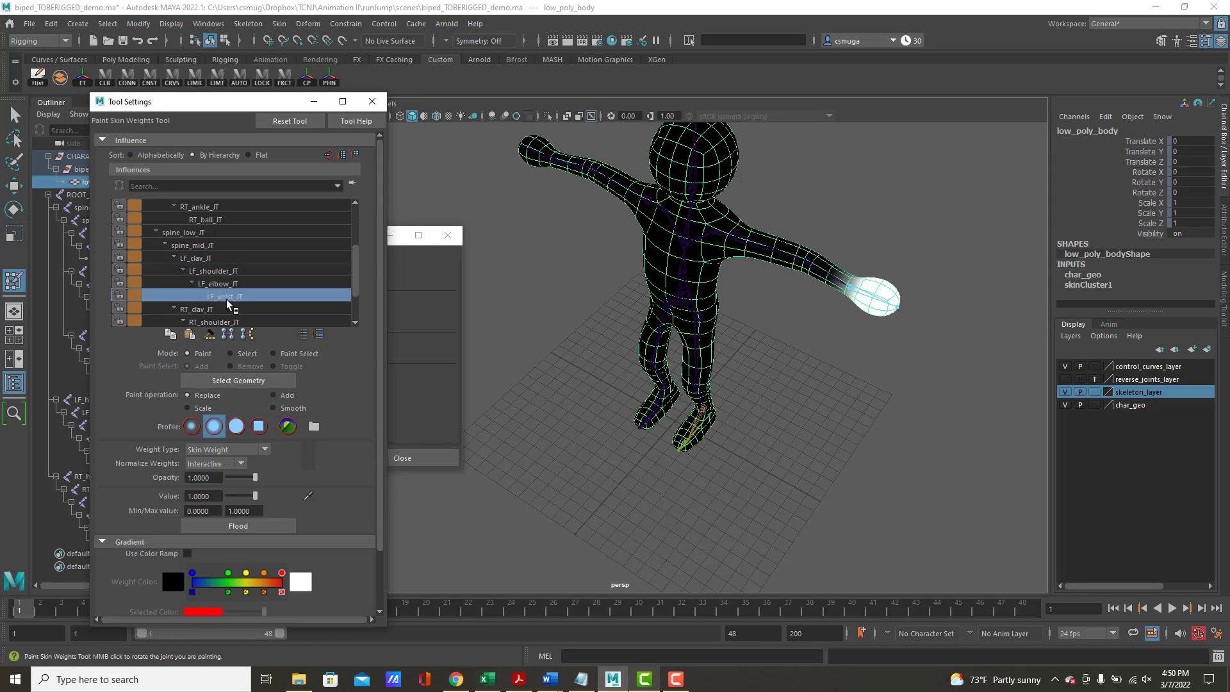
Examine the painted weights of the right arm joints RT_clav_JT, RT_shoulder_JT, RT_elbow_JT and RT_wrist_JT
{"action": "scroll", "coordinate": [242, 277], "scroll_direction": "down", "scroll_amount": 2}
{"action": "scroll", "coordinate": [242, 277], "scroll_direction": "down", "scroll_amount": 2}
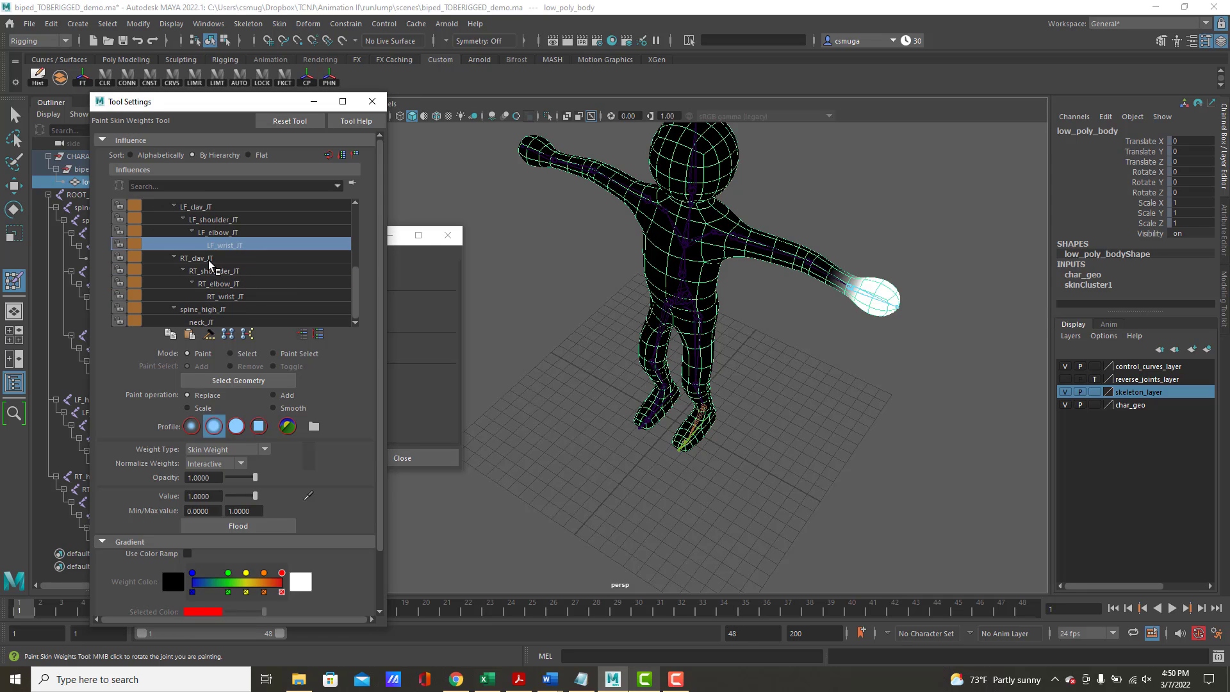
{"action": "left_click", "coordinate": [213, 258]}
{"action": "left_click", "coordinate": [213, 273]}
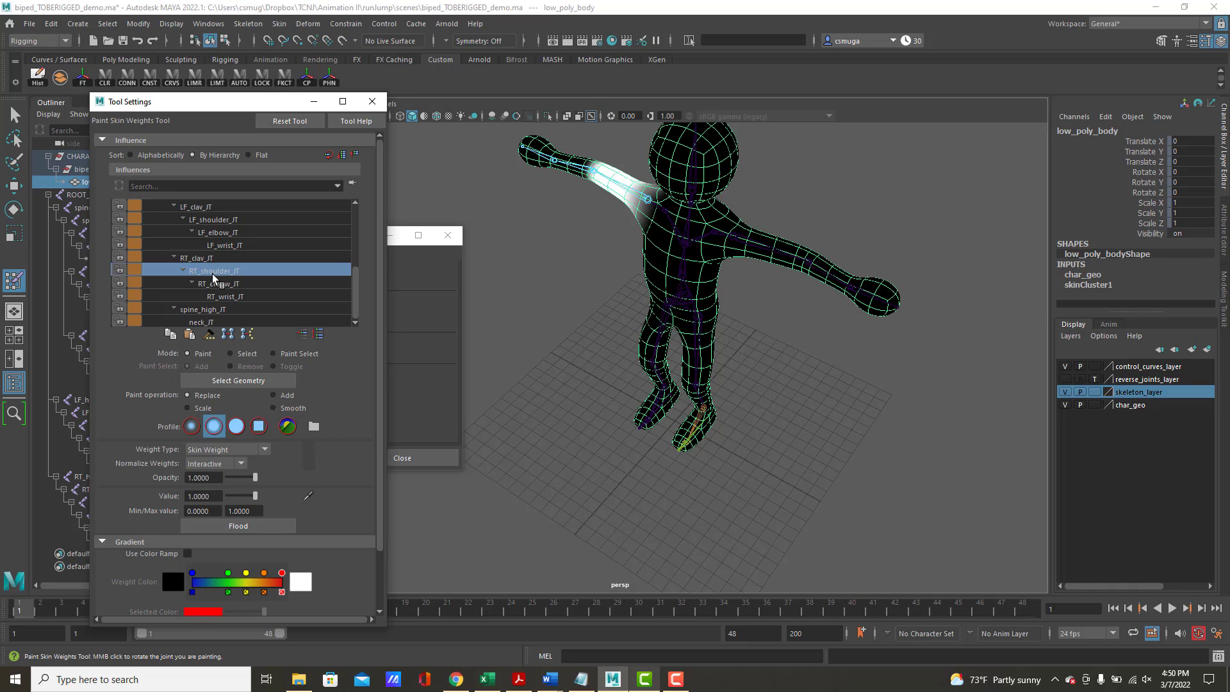
{"action": "left_click", "coordinate": [223, 284]}
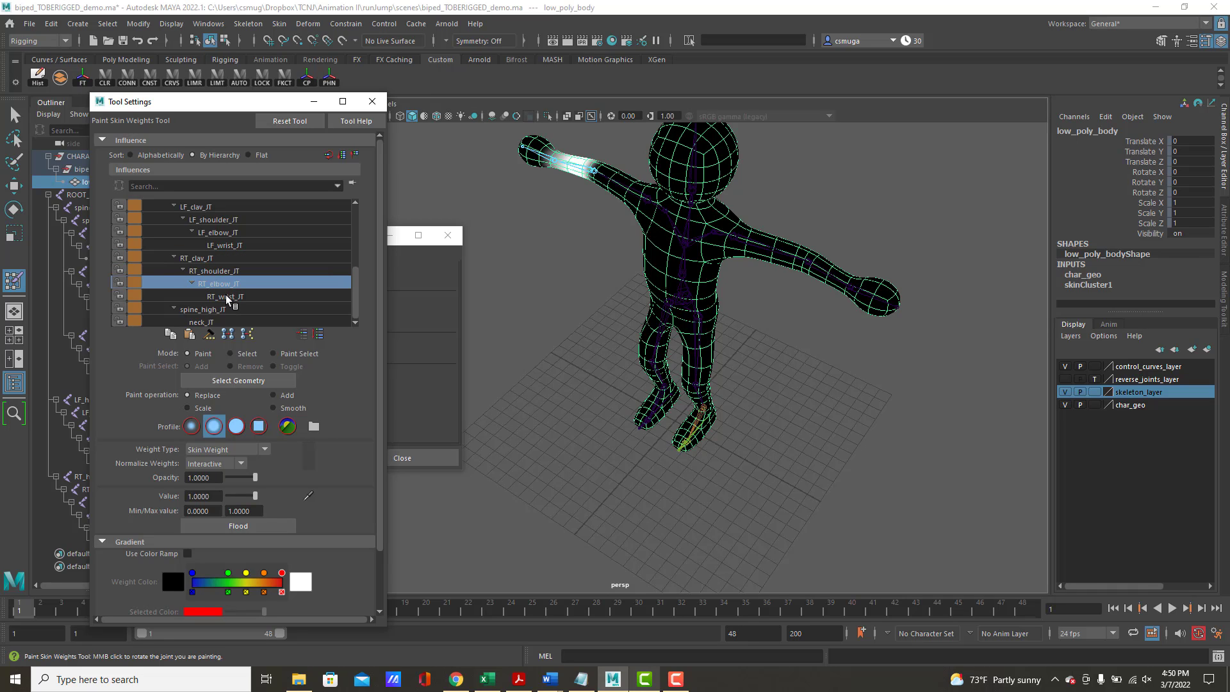
{"action": "left_click", "coordinate": [227, 298]}
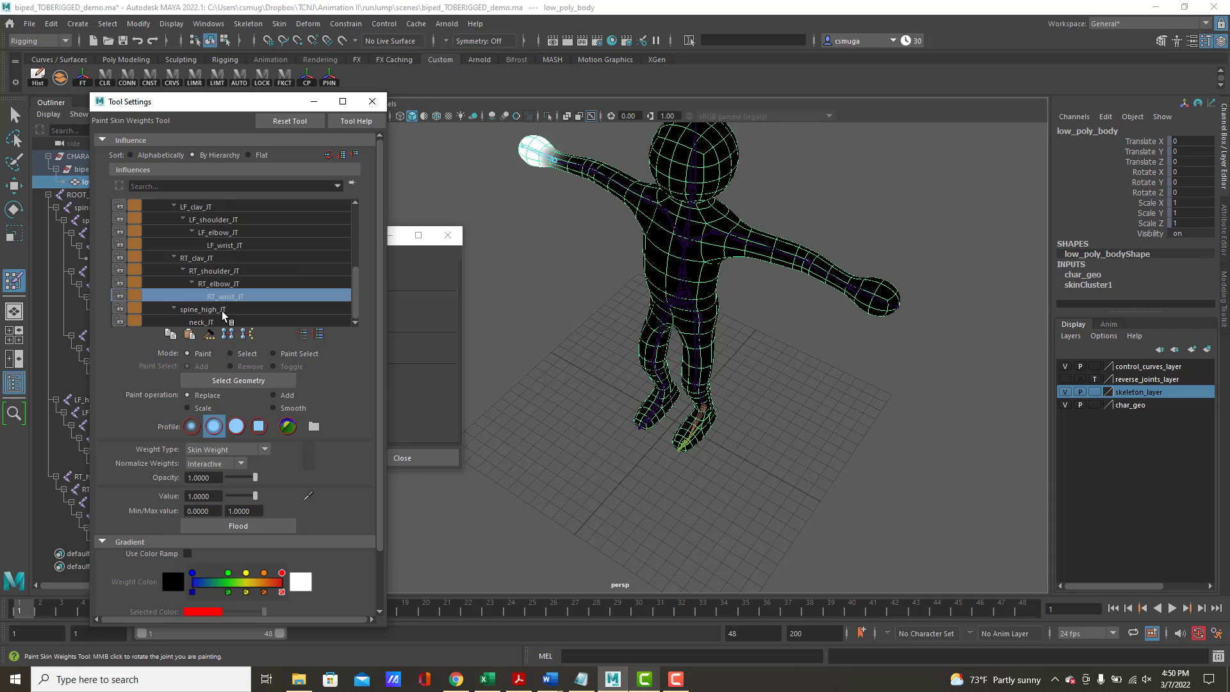
Examine the painted weights of spine_high_JT and neck_JT on the upper body and head
{"action": "left_click", "coordinate": [222, 313]}
{"action": "middle_click_drag", "start_coordinate": [595, 337], "coordinate": [566, 444], "text": "alt"}
{"action": "left_click_drag", "start_coordinate": [567, 444], "coordinate": [600, 405], "text": "alt"}
{"action": "left_click", "coordinate": [210, 322]}
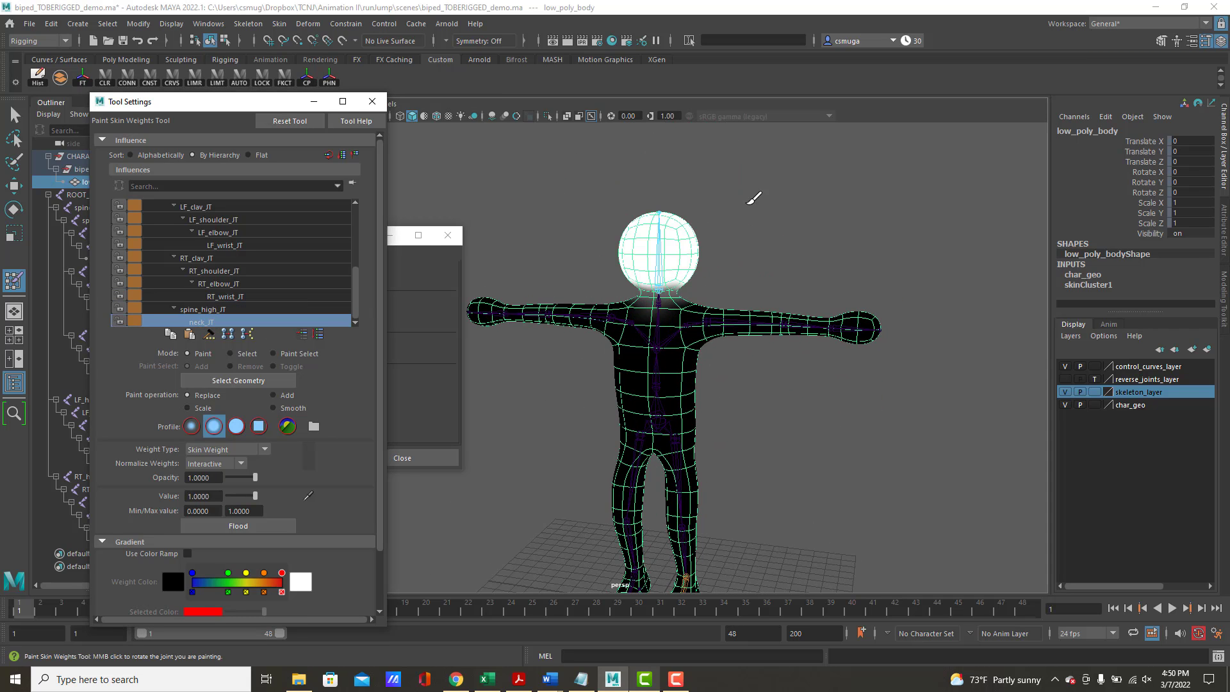
{"action": "right_click_drag", "start_coordinate": [782, 371], "coordinate": [647, 360], "text": "alt"}
{"action": "middle_click_drag", "start_coordinate": [744, 398], "coordinate": [763, 364], "text": "alt"}
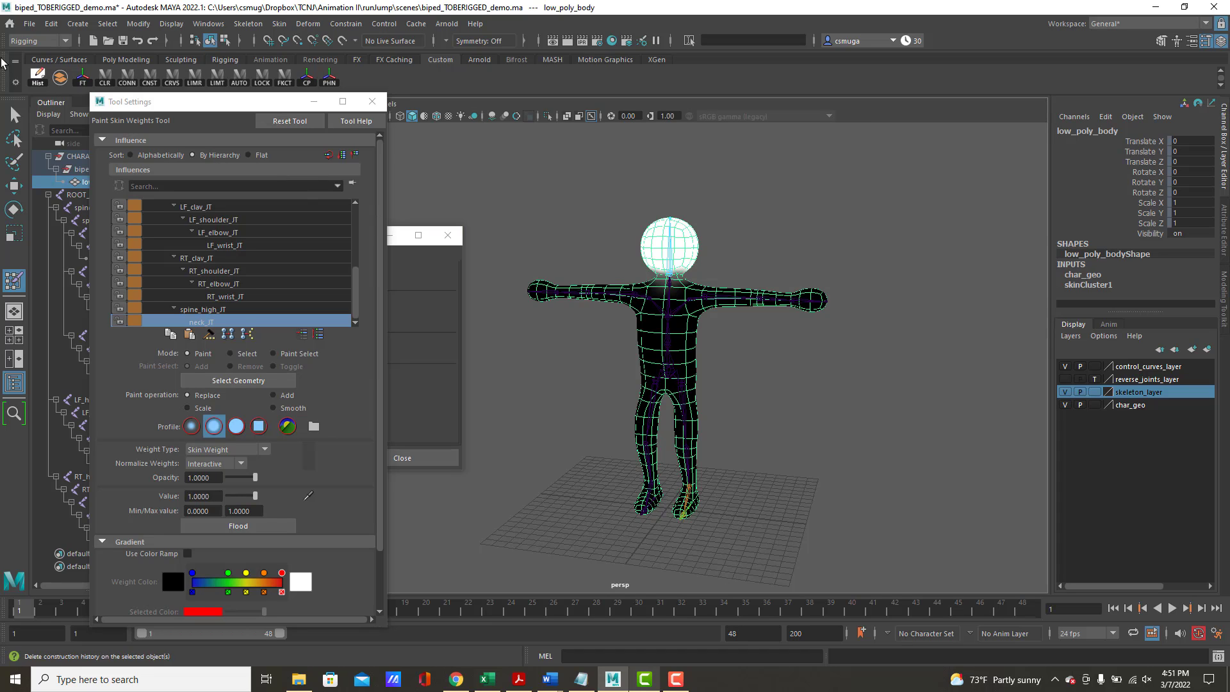
Leave weight painting for the Select Tool, look over the skin commands, and deselect the body
{"action": "left_click", "coordinate": [14, 115]}
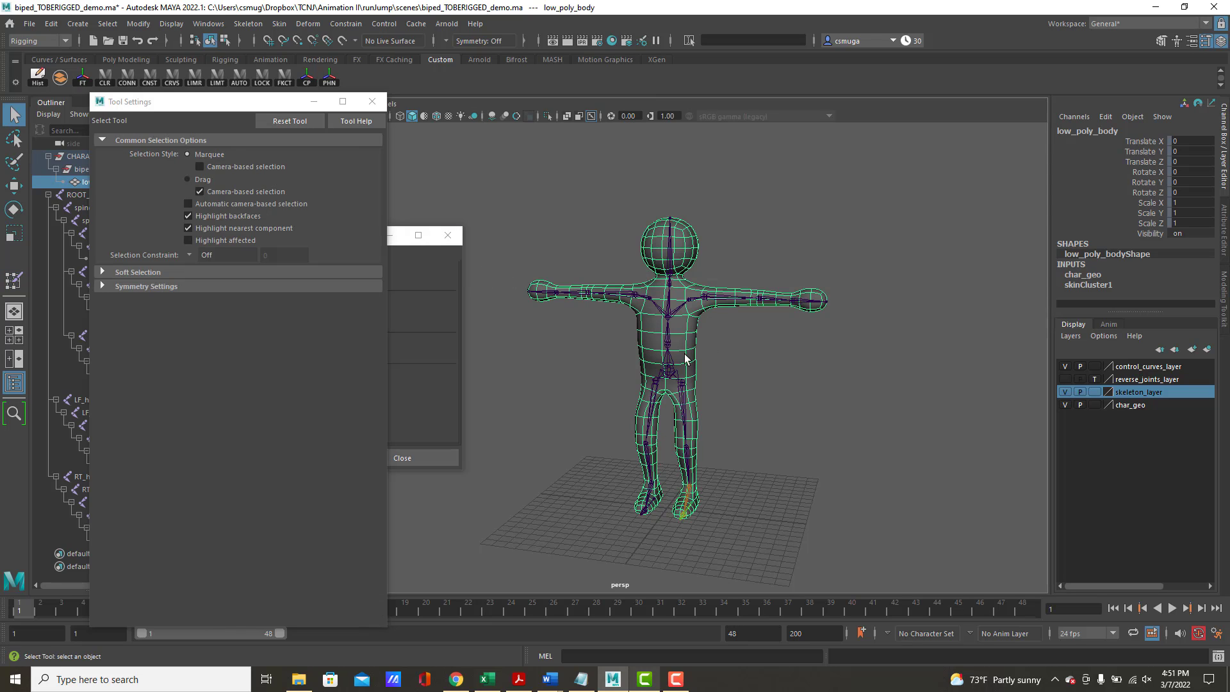
{"action": "left_click", "coordinate": [279, 24]}
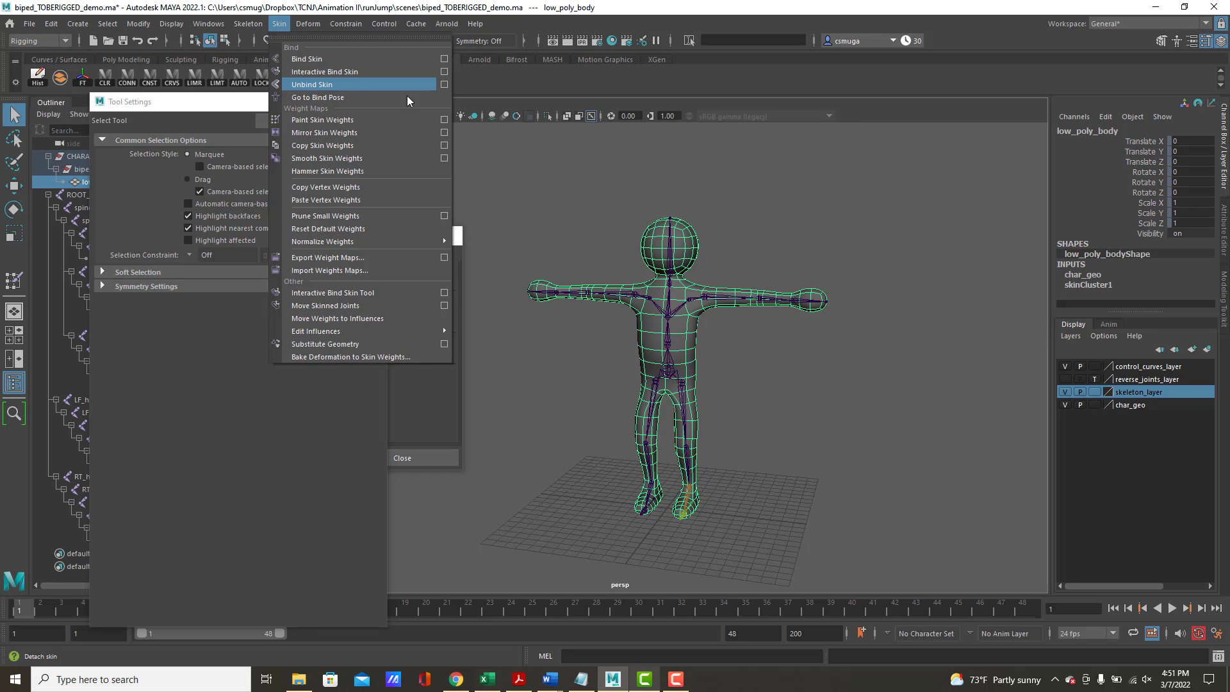
{"action": "left_click", "coordinate": [562, 215]}
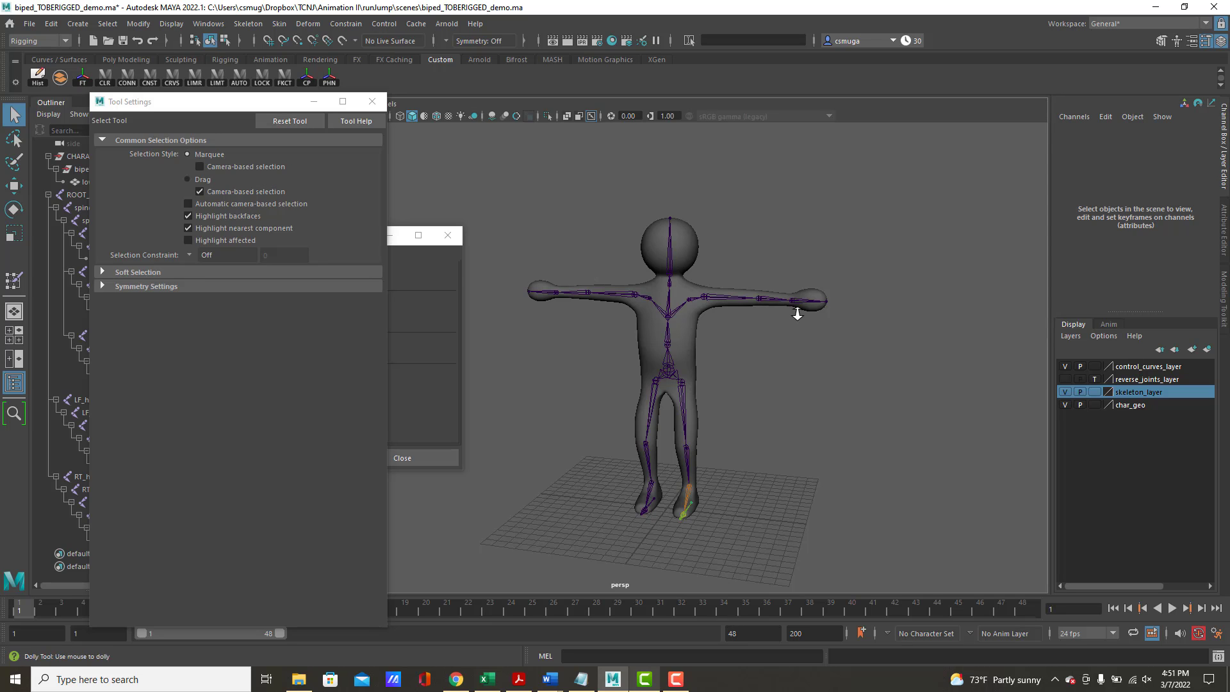
Select low_poly_body and examine how its edge loops line up with the left clavicle and shoulder joints
{"action": "right_click_drag", "start_coordinate": [828, 336], "coordinate": [845, 360], "text": "alt"}
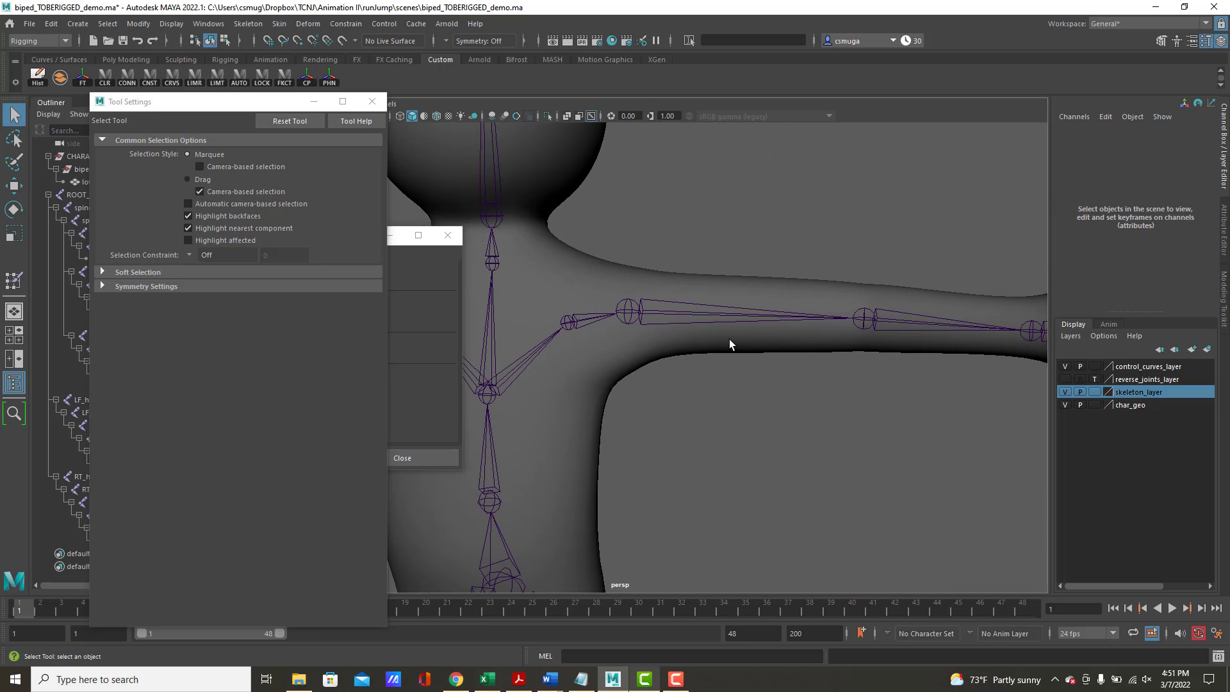
{"action": "left_click", "coordinate": [729, 340]}
{"action": "mouse_move", "coordinate": [731, 352]}
{"action": "left_mouse_down", "text": "alt"}
{"action": "mouse_move", "coordinate": [749, 349]}
{"action": "mouse_move", "coordinate": [746, 362]}
{"action": "left_mouse_up", "text": "alt"}
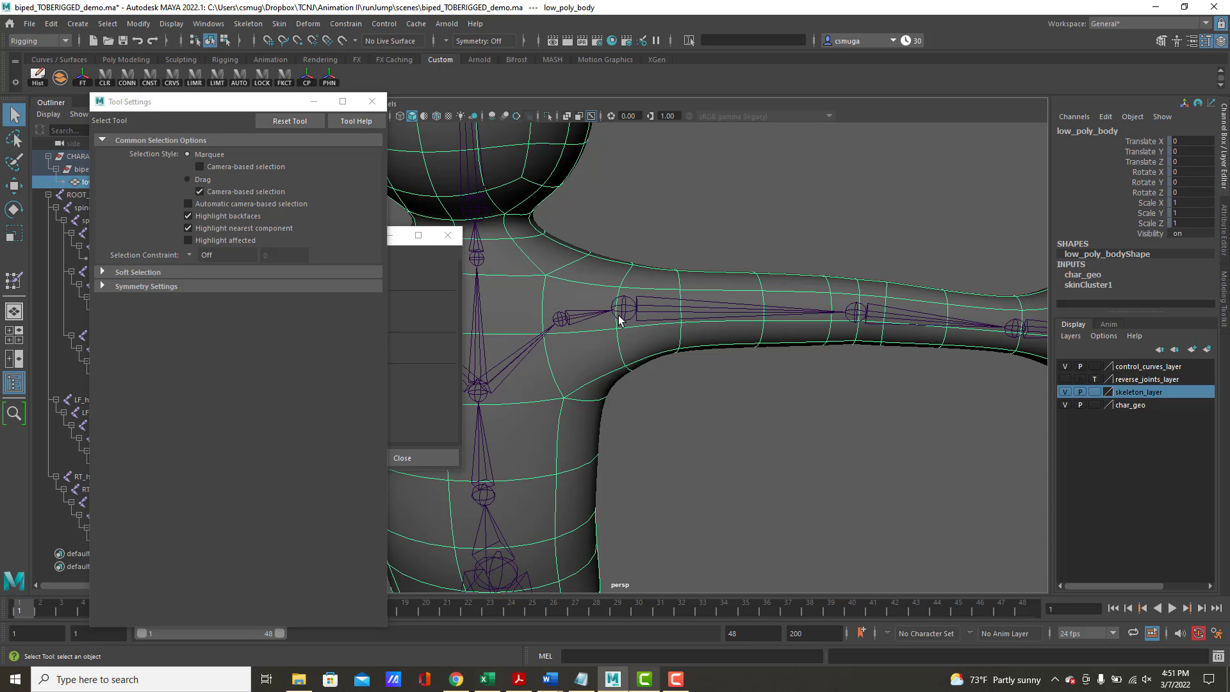
{"action": "right_click_drag", "start_coordinate": [705, 370], "coordinate": [422, 329], "text": "alt"}
{"action": "middle_click_drag", "start_coordinate": [615, 359], "coordinate": [813, 320], "text": "alt"}
{"action": "left_click_drag", "start_coordinate": [813, 320], "coordinate": [716, 295], "text": "alt"}
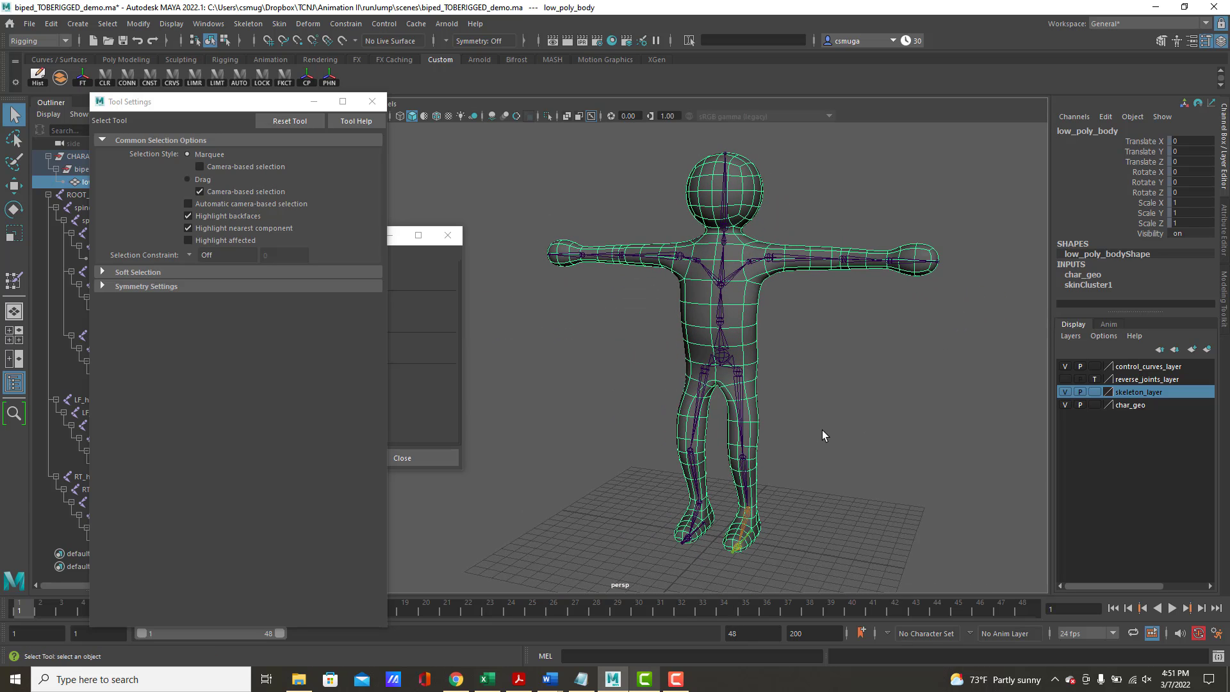